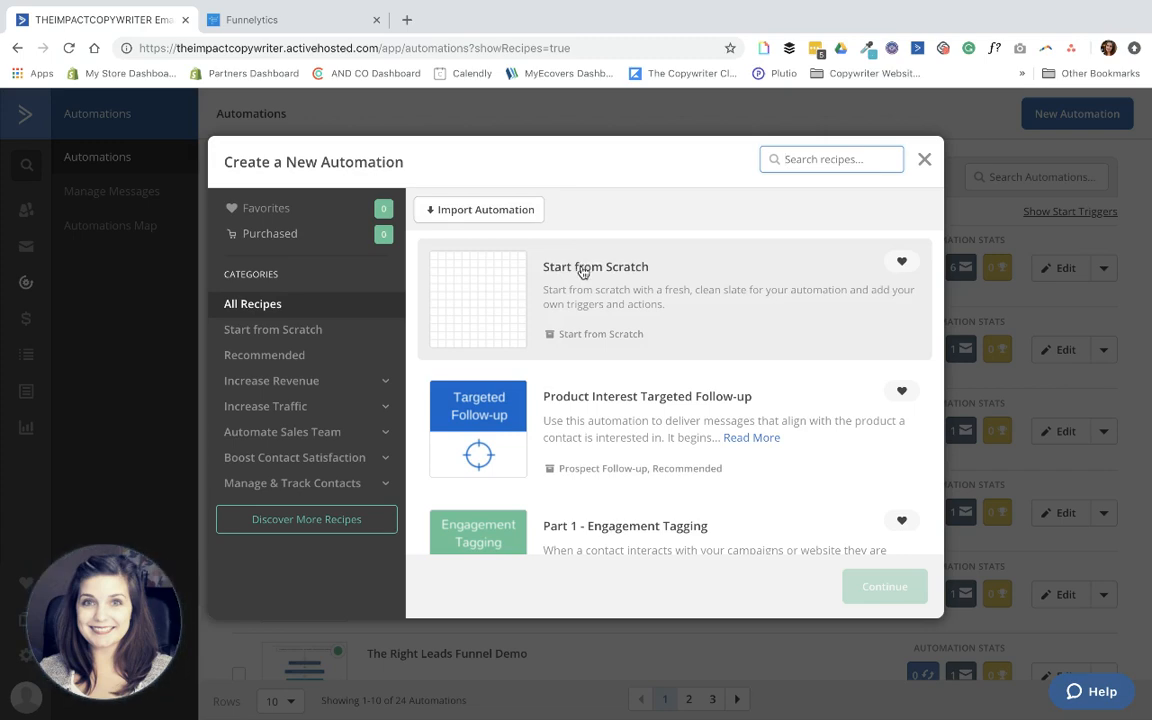
Create a new automation using the Start from Scratch recipe
scroll(530, 440, down, 8)
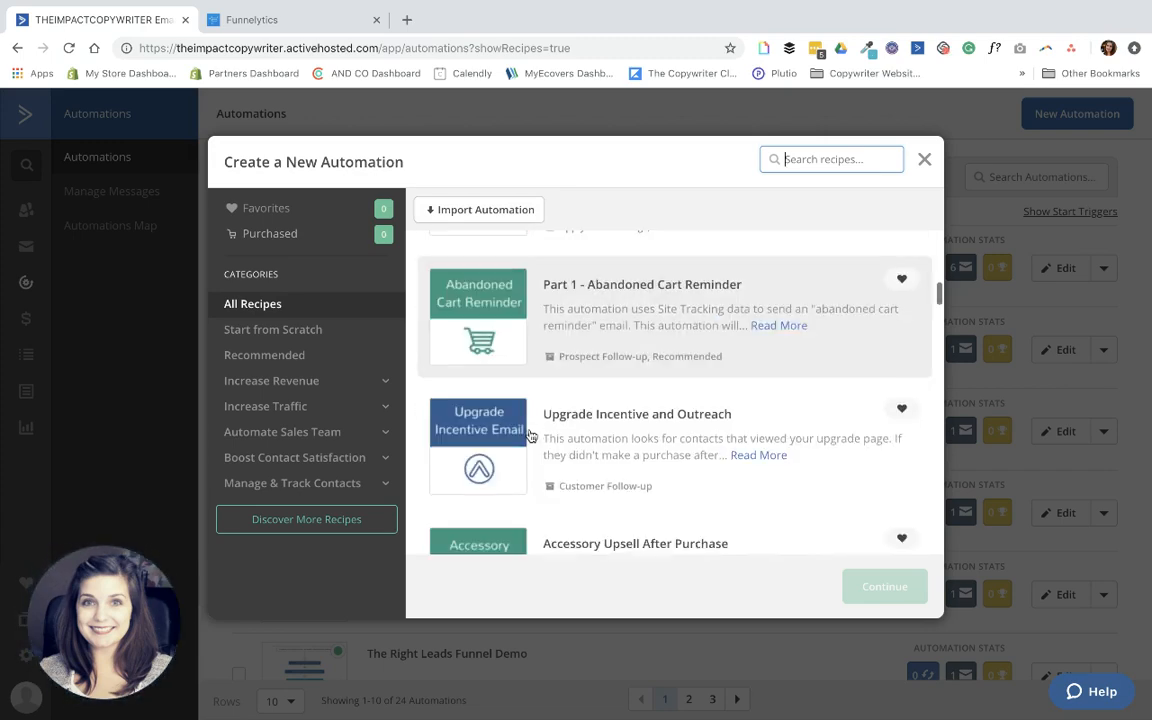
scroll(530, 437, down, 4)
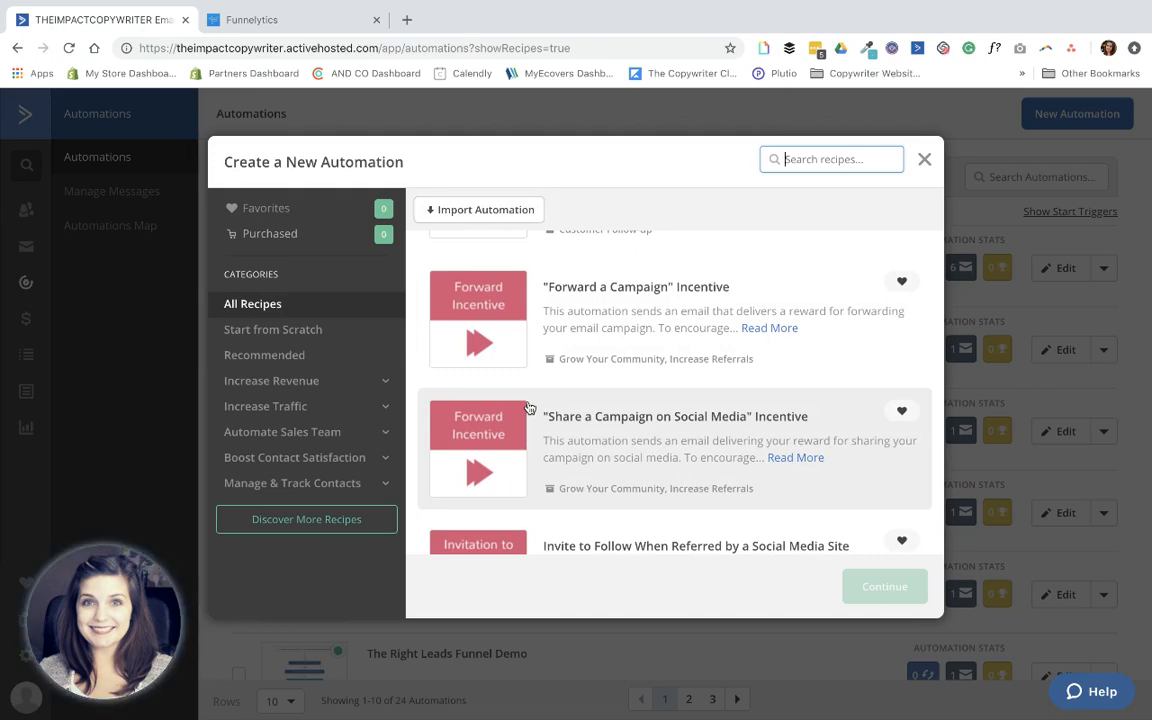
scroll(530, 400, up, 12)
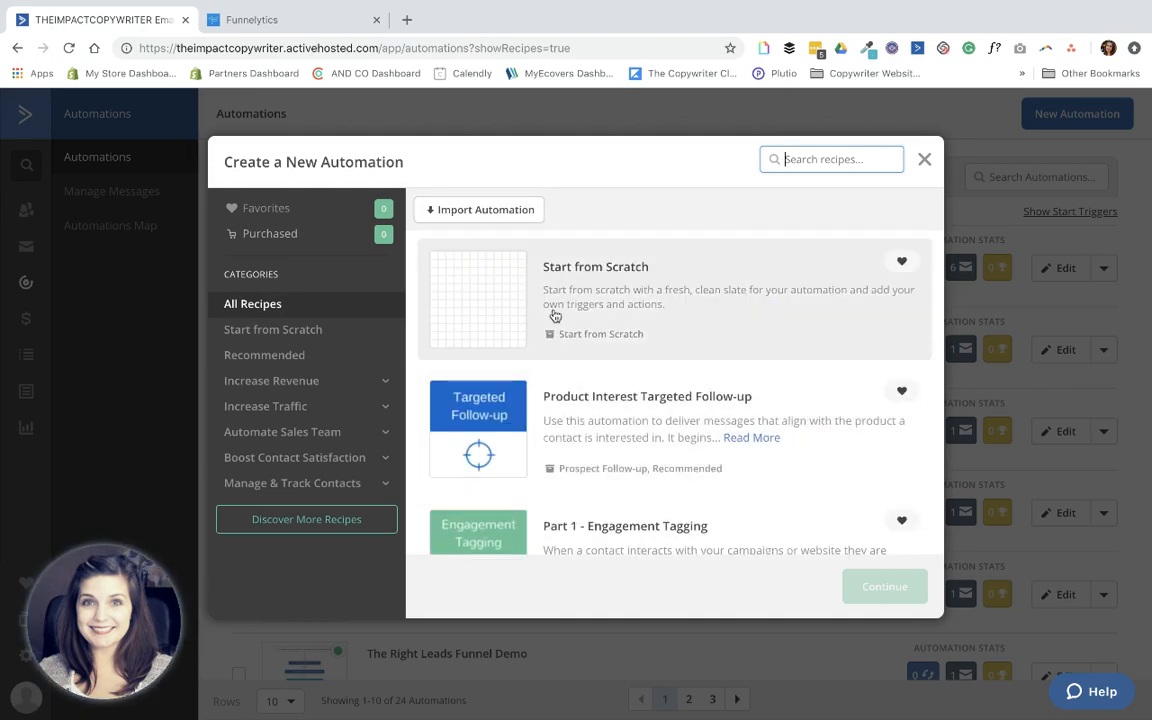
click(555, 316)
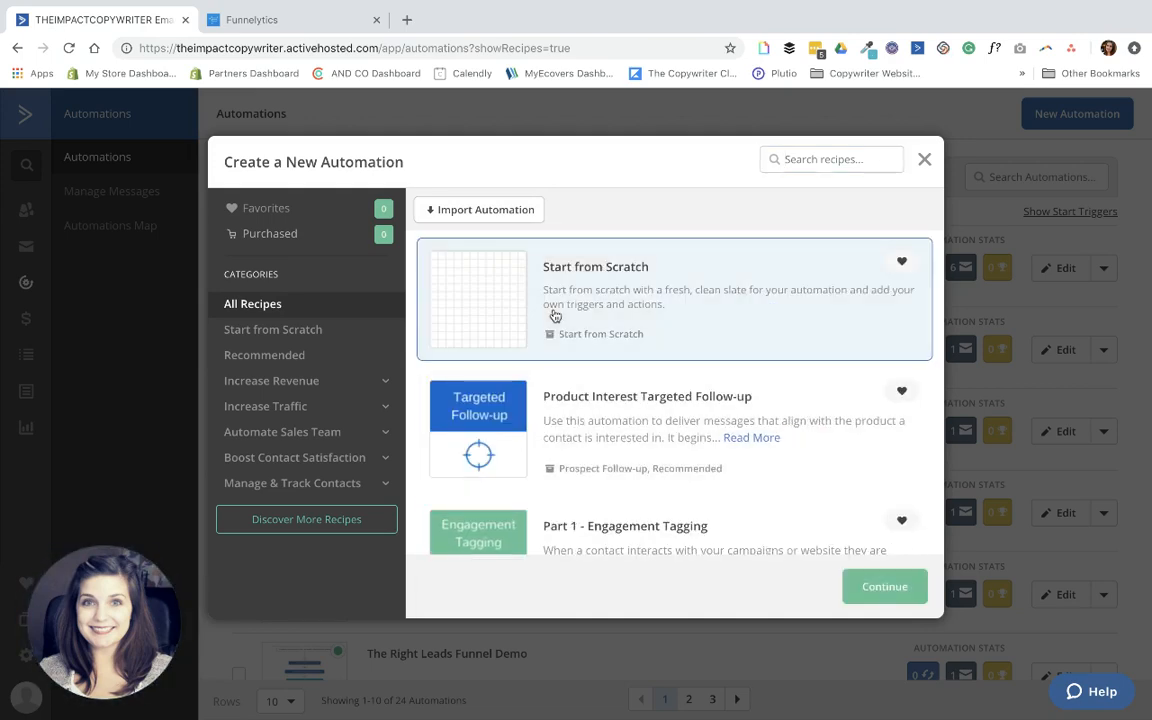
click(874, 588)
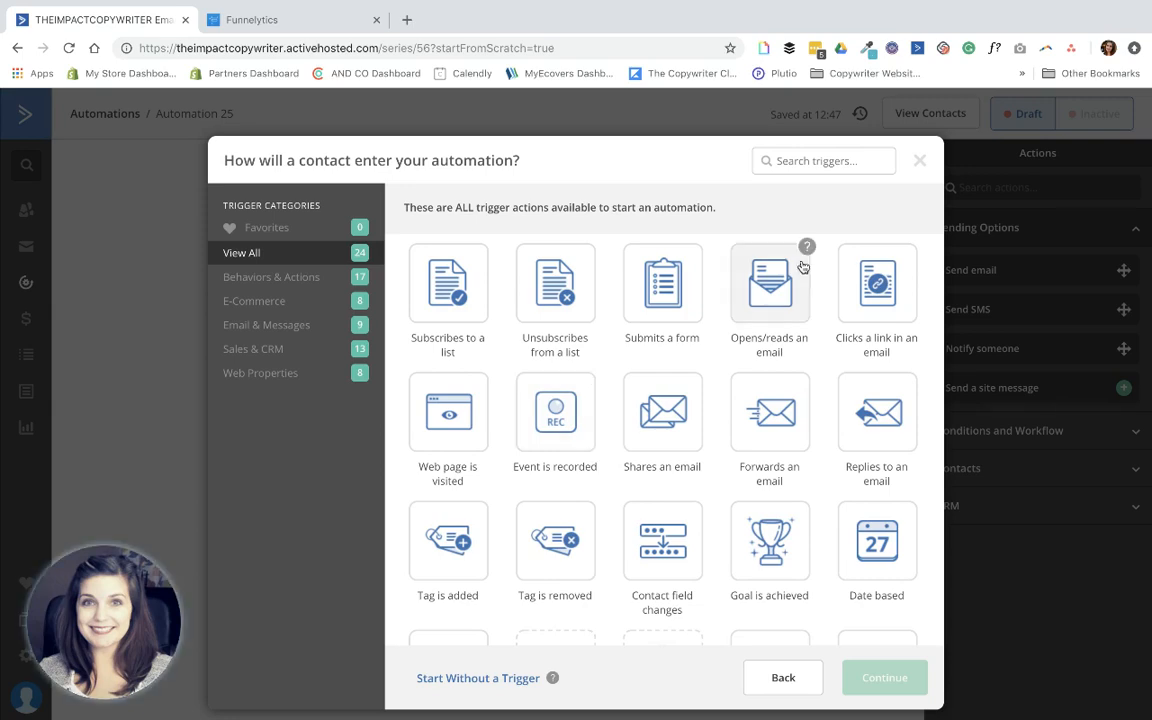
Start the new automation without a trigger and dismiss the selection of a first action
click(921, 162)
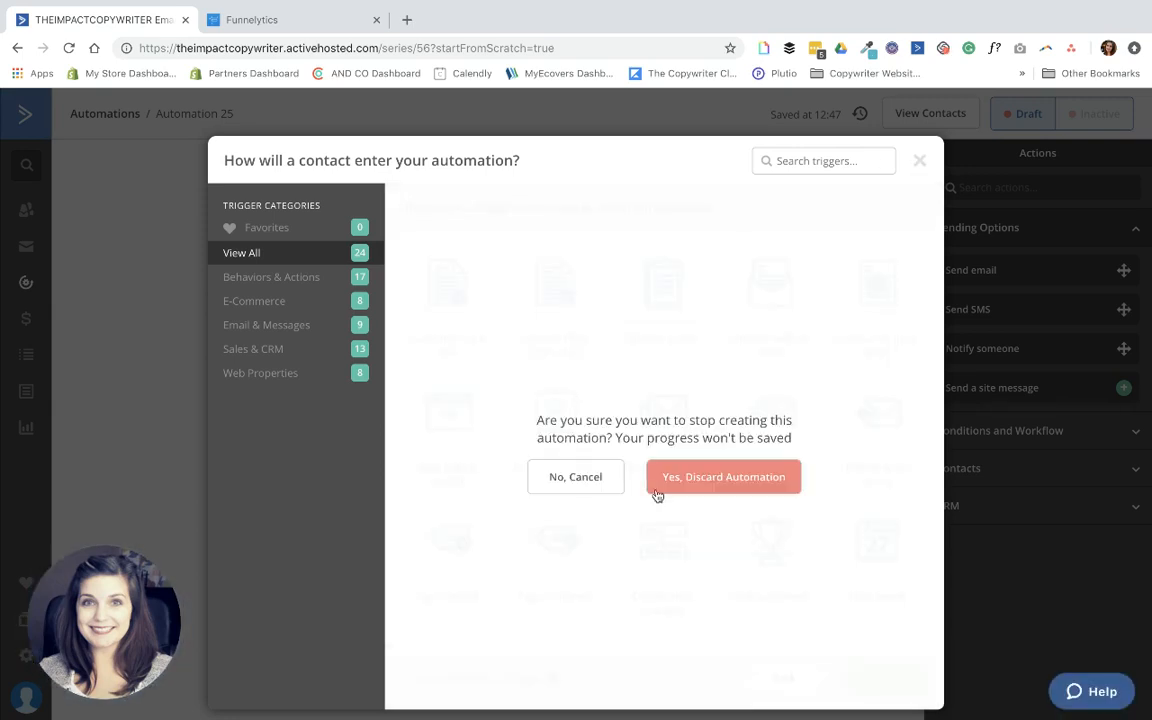
click(580, 480)
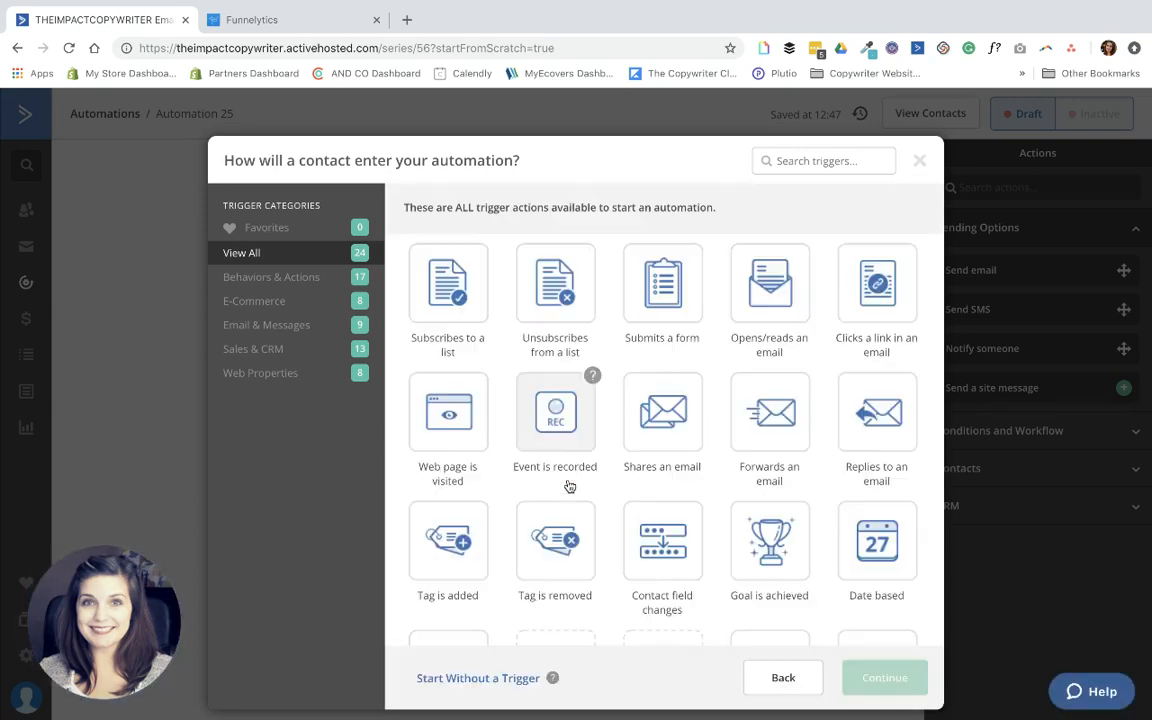
click(446, 680)
click(875, 157)
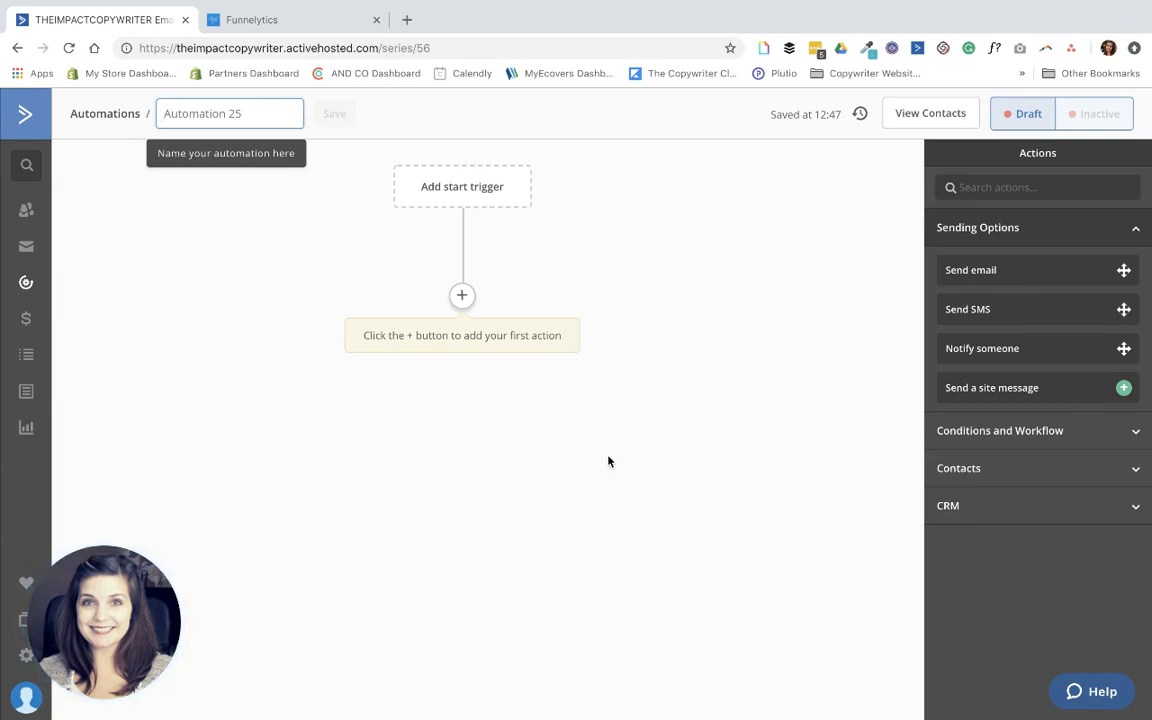
click(462, 297)
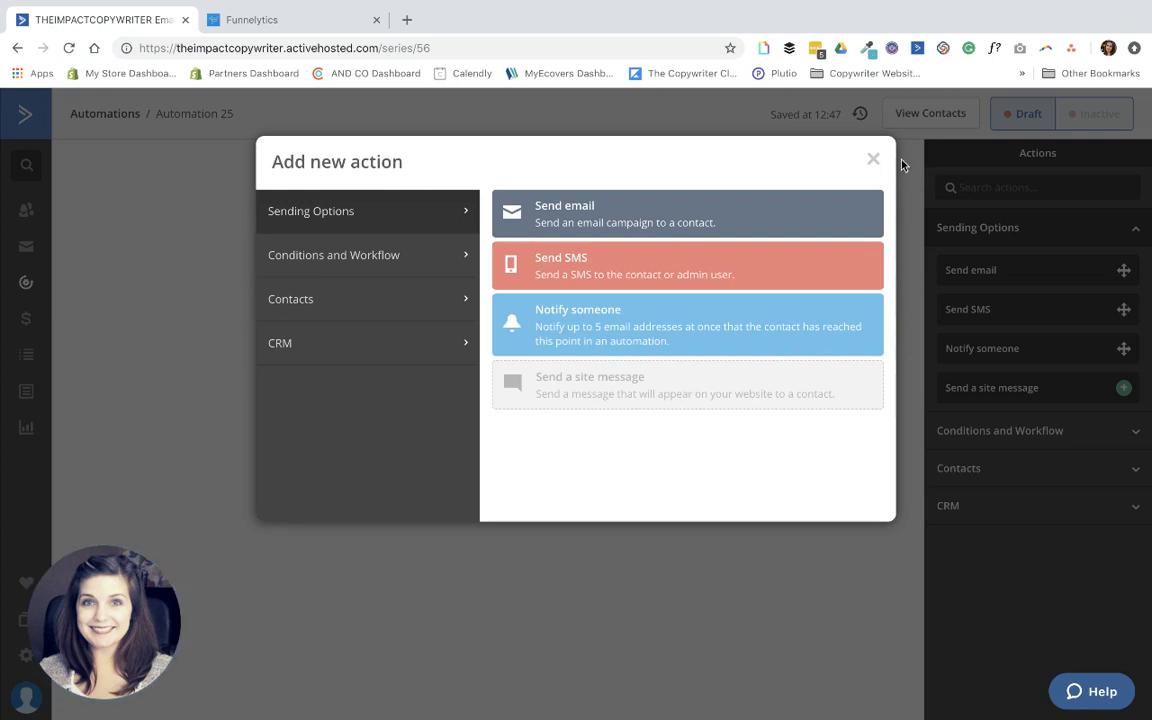
click(872, 164)
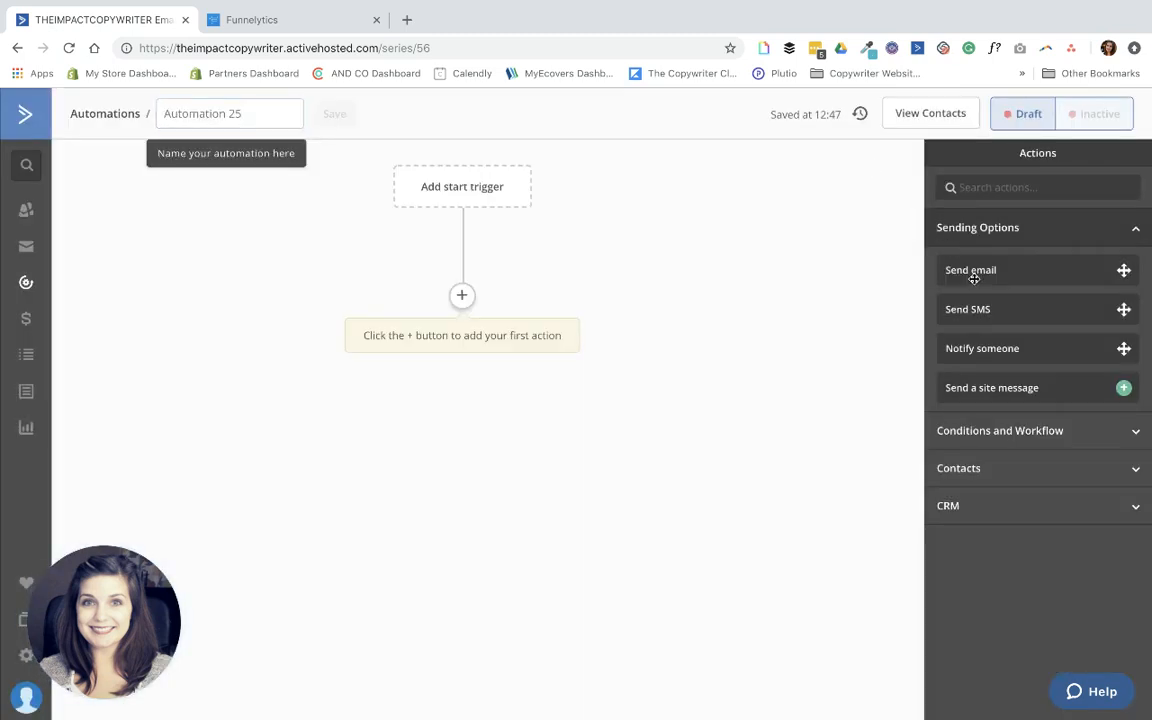
drag(956, 270, 500, 306)
click(625, 331)
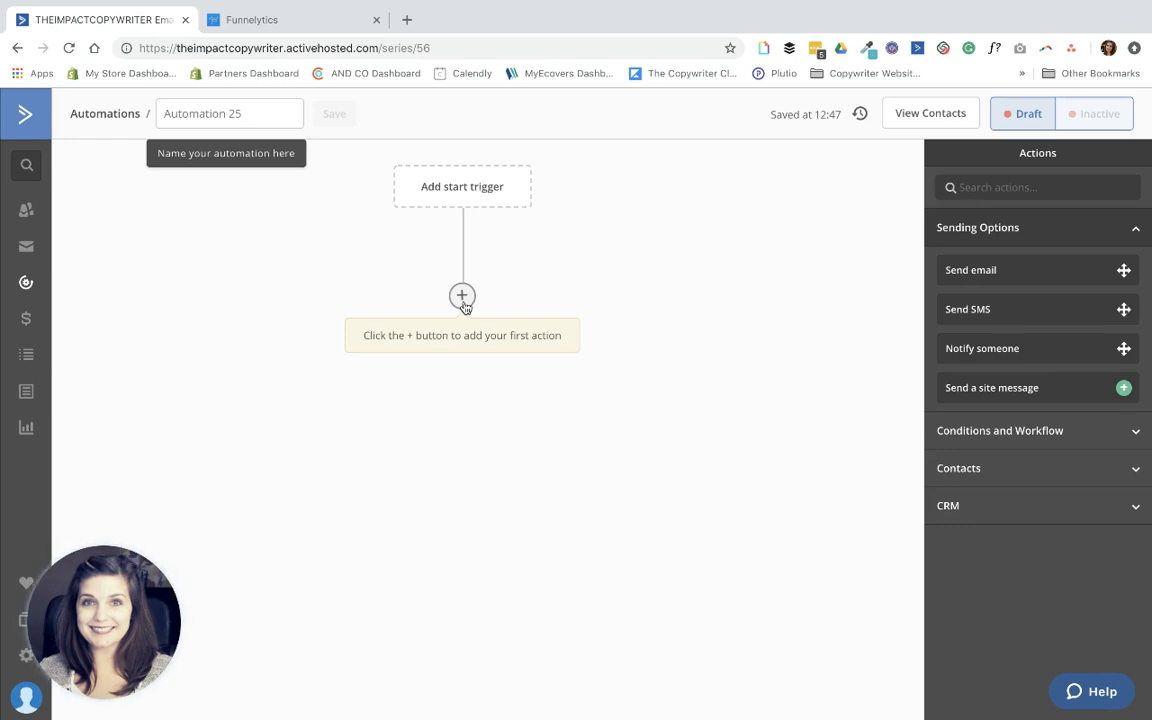
Add a "Subscribes to a list" start trigger for the Funnel Tools Masterlist (Downloaded) list that runs multiple times
click(468, 185)
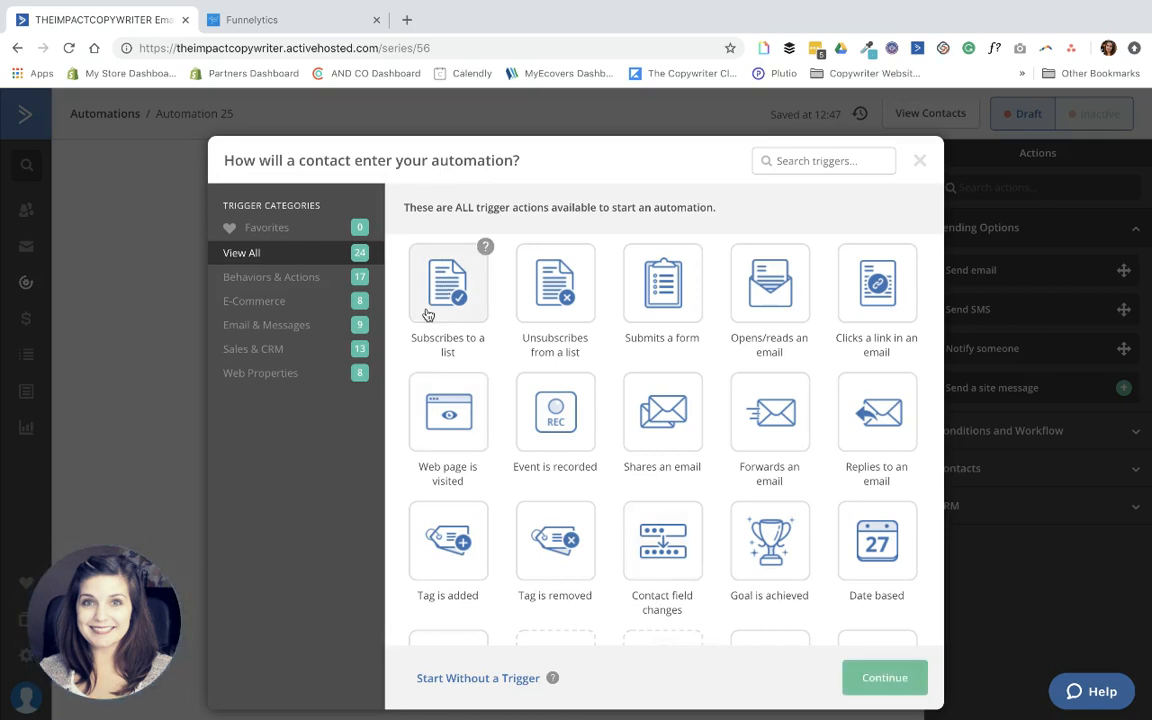
click(874, 676)
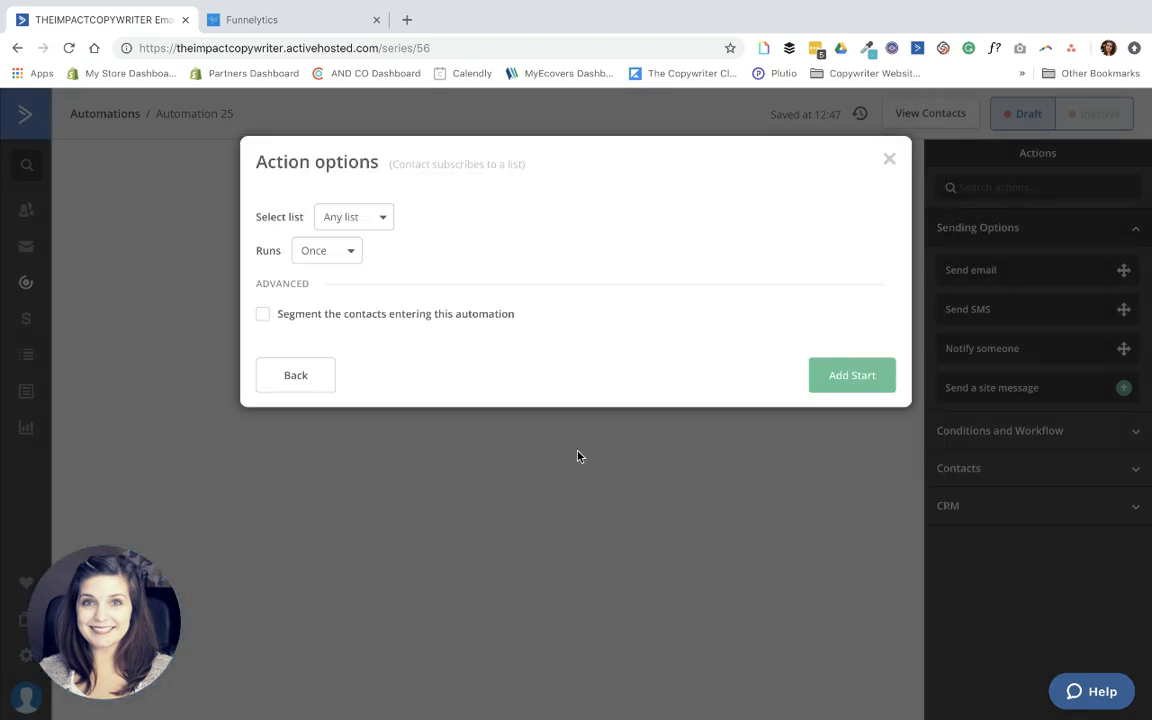
click(355, 217)
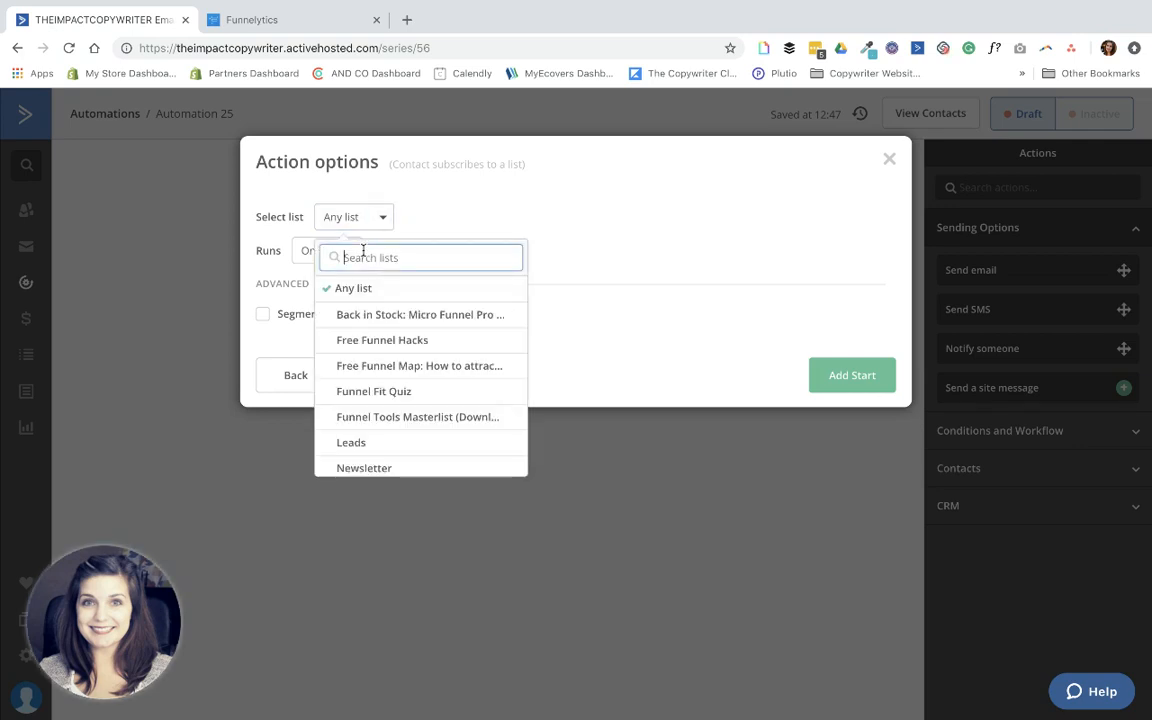
text(tool)
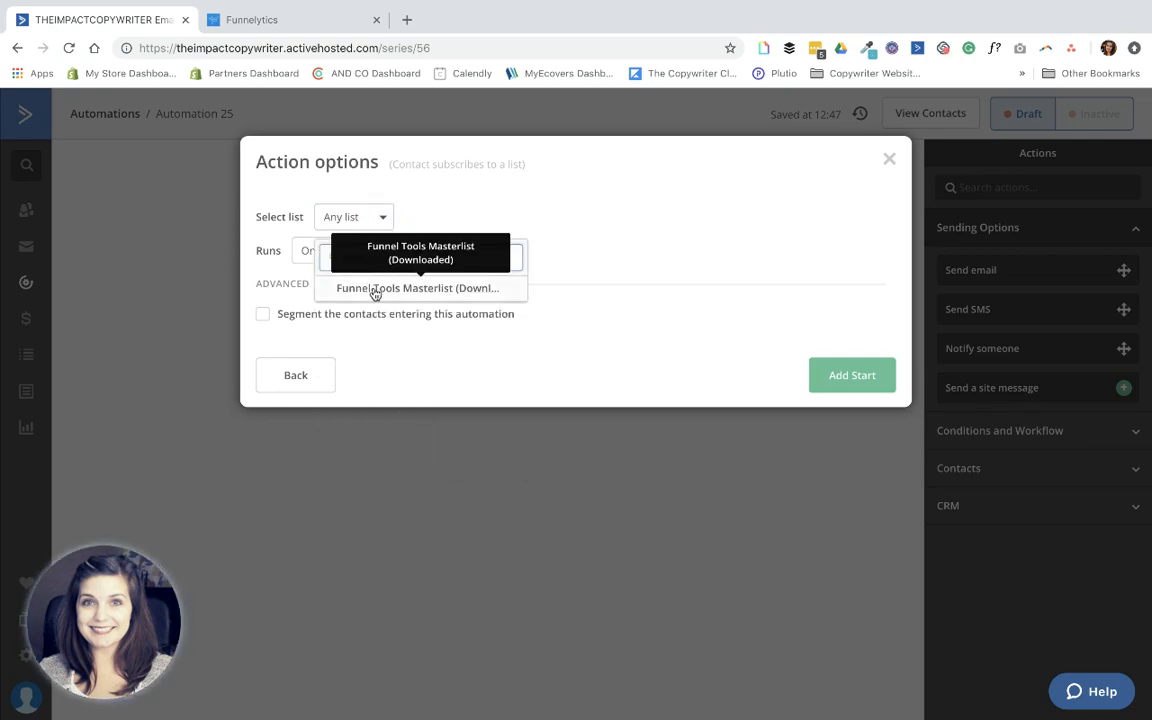
click(377, 290)
click(315, 253)
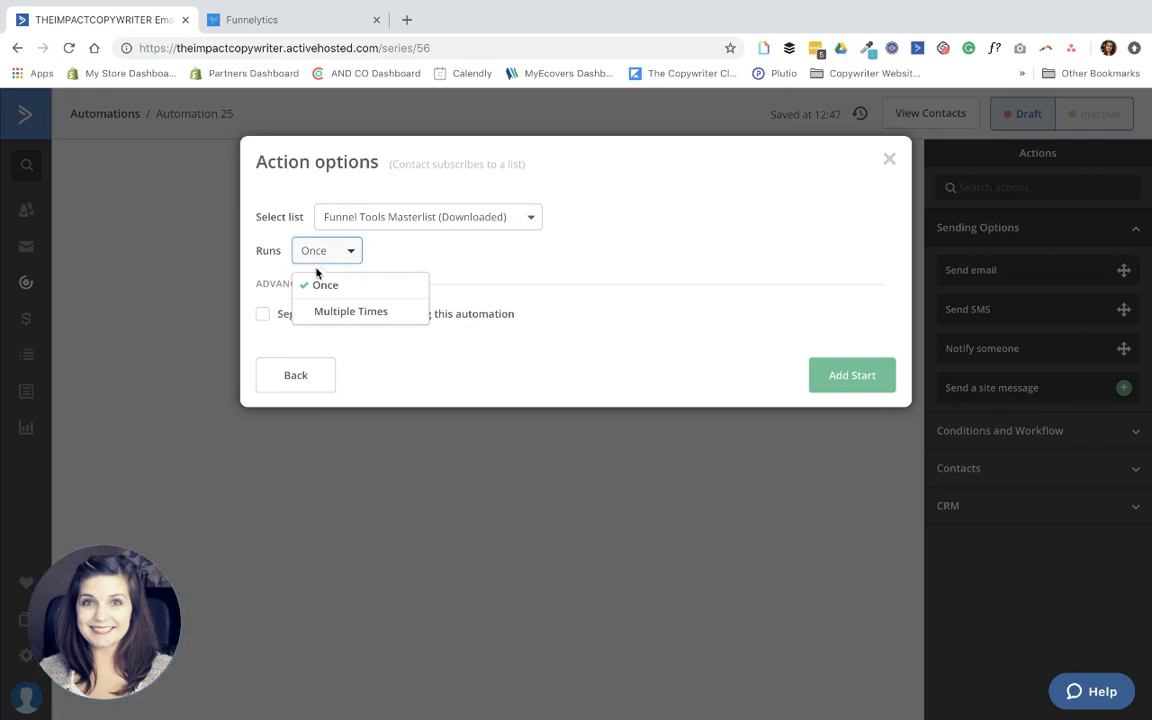
click(323, 312)
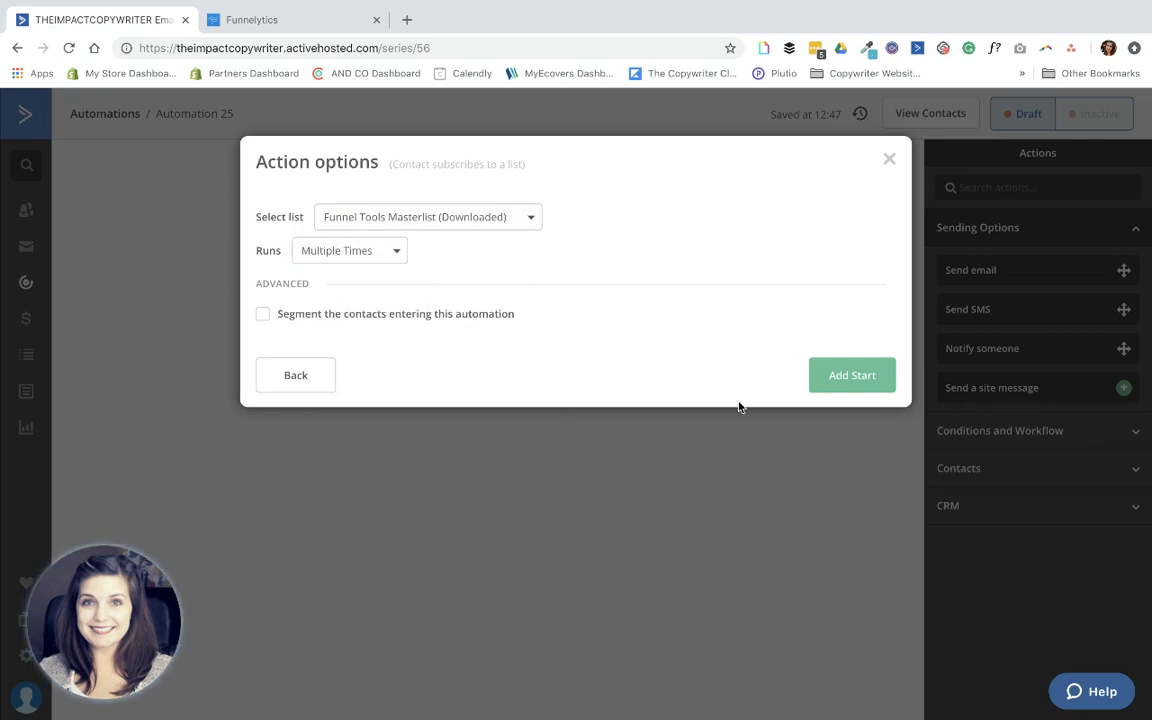
click(862, 385)
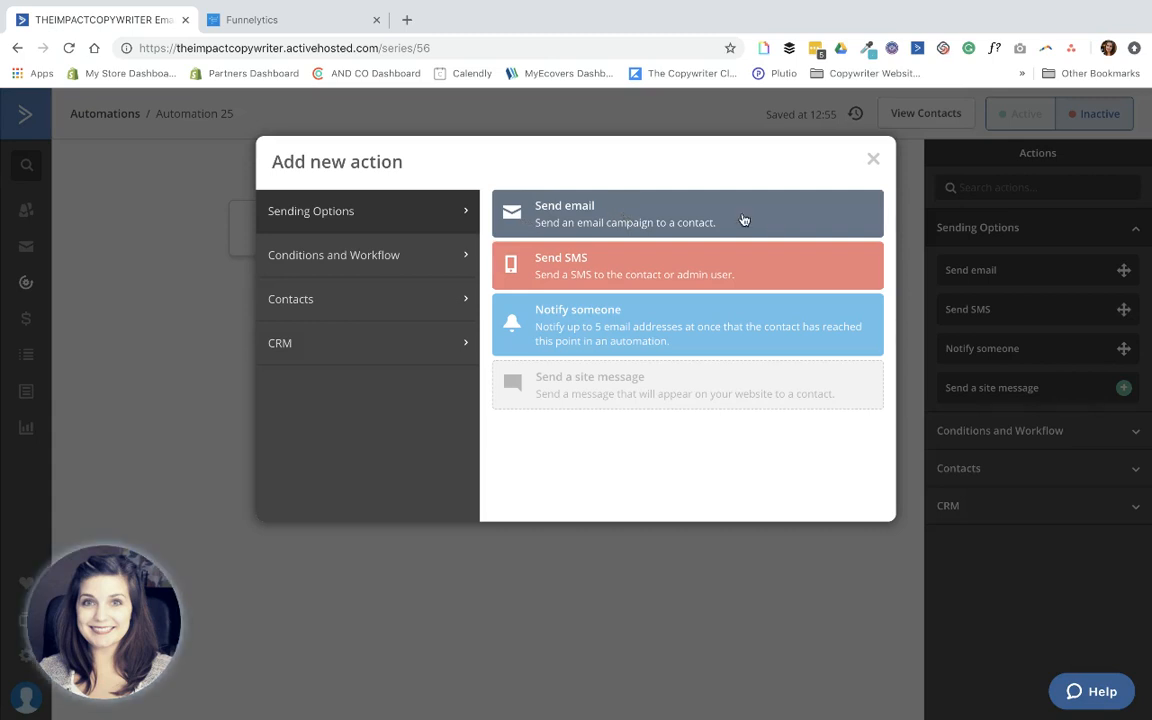
Add a Send email action with a new email named "delivery email", saving it as a draft without choosing a template
click(600, 222)
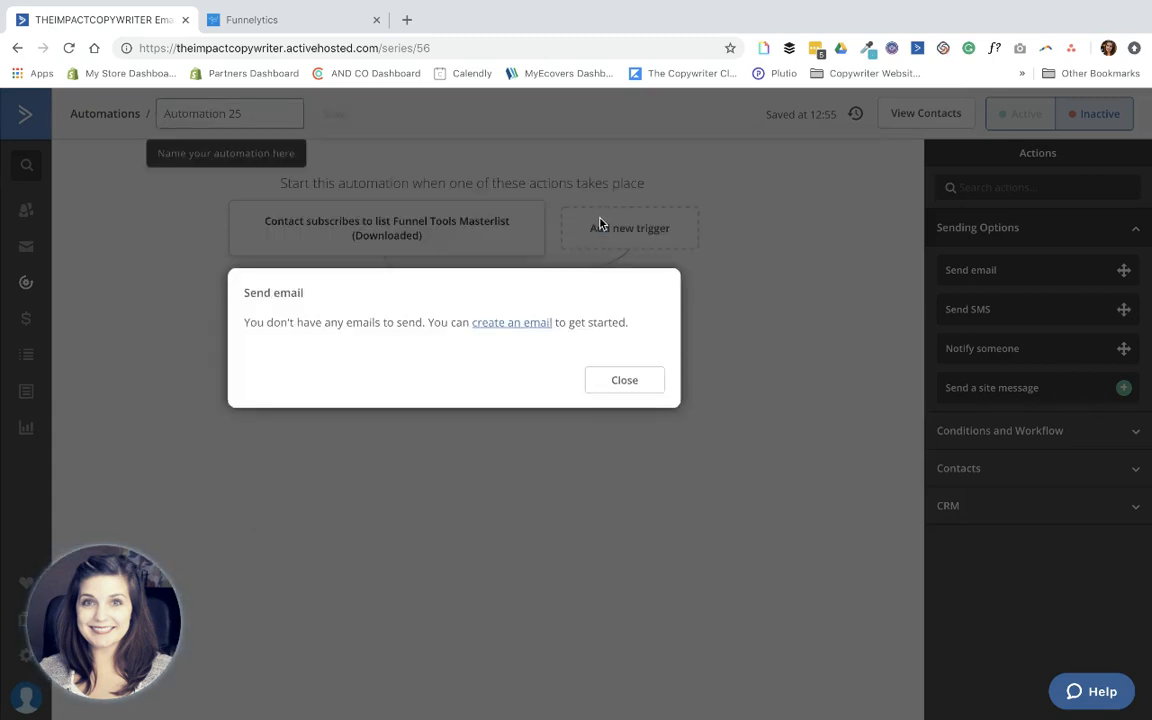
click(519, 322)
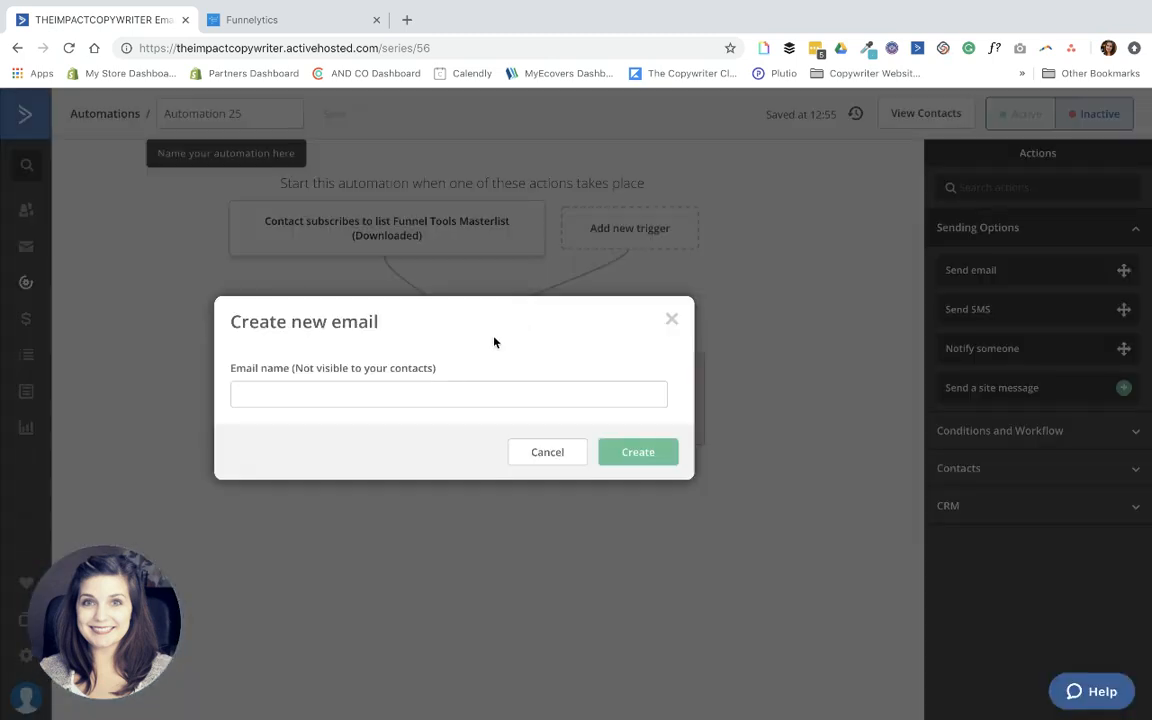
click(397, 390)
text(delive)
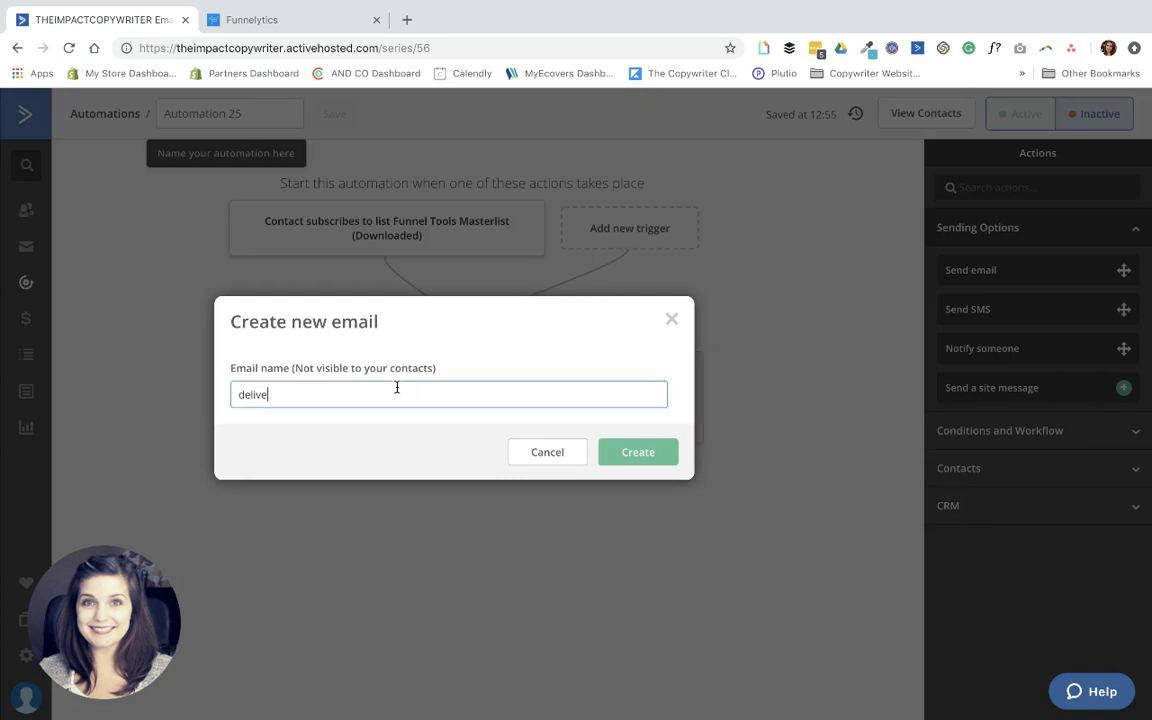
text(ry email)
click(660, 460)
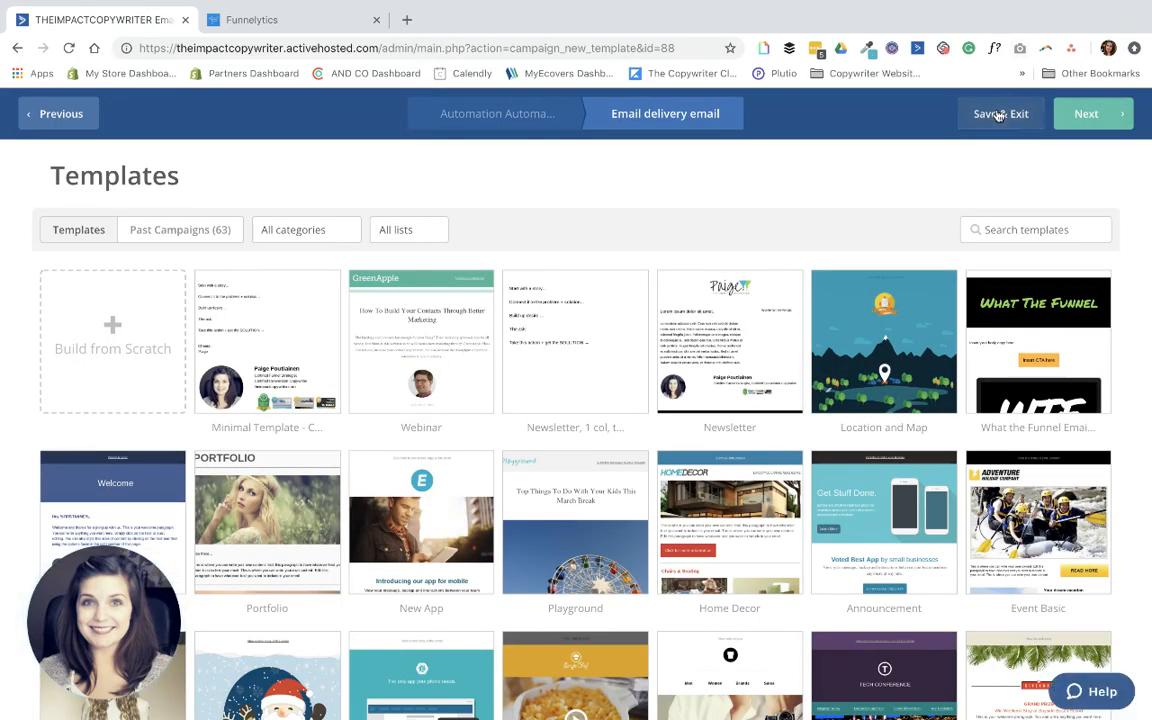
click(998, 115)
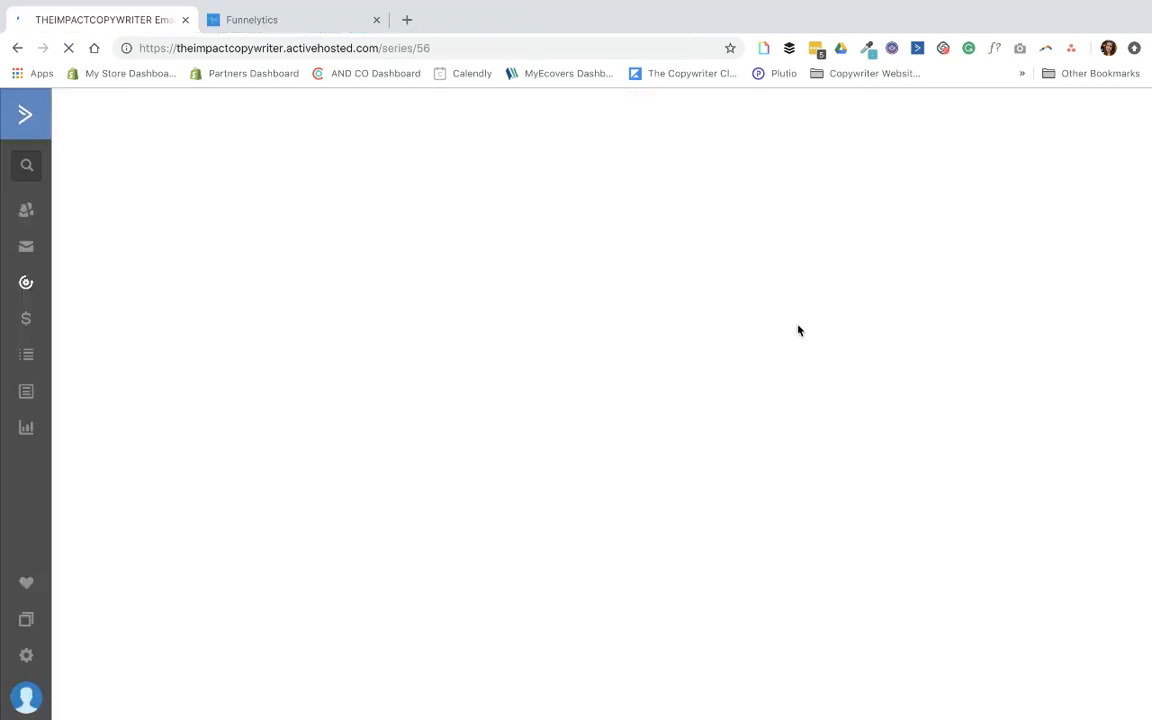
Add a Send email action below the delivery email with a new email named "email 1", and save it without a template
drag(970, 270, 470, 445)
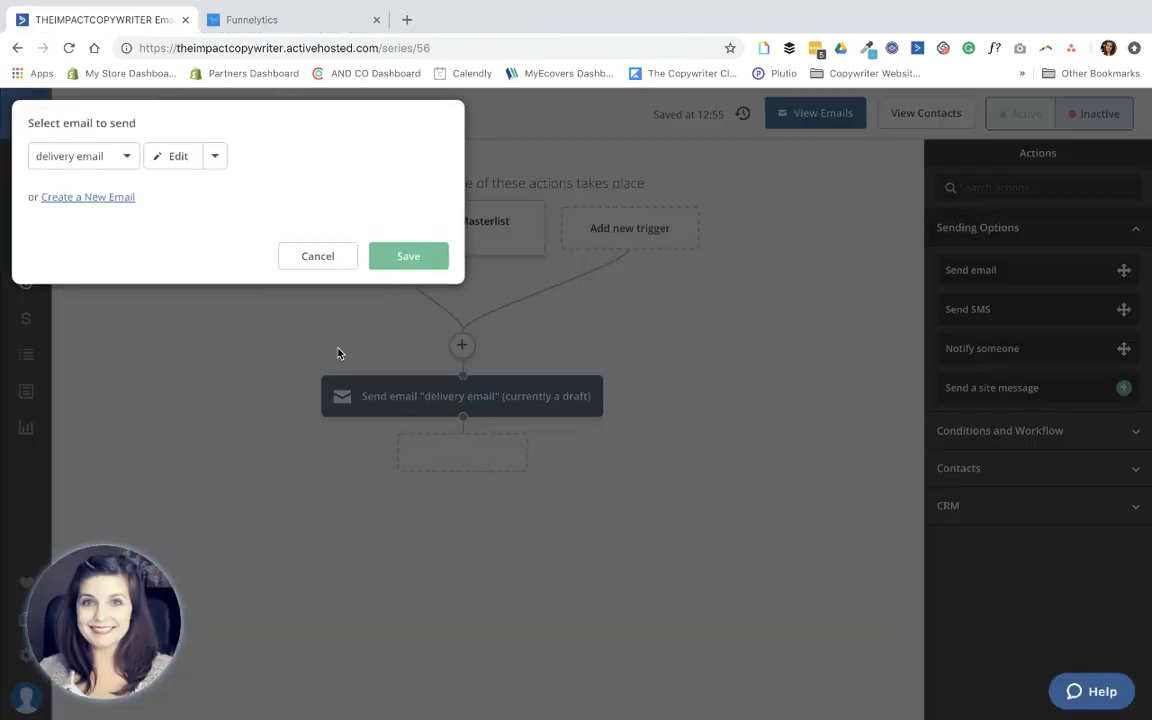
click(110, 197)
click(469, 490)
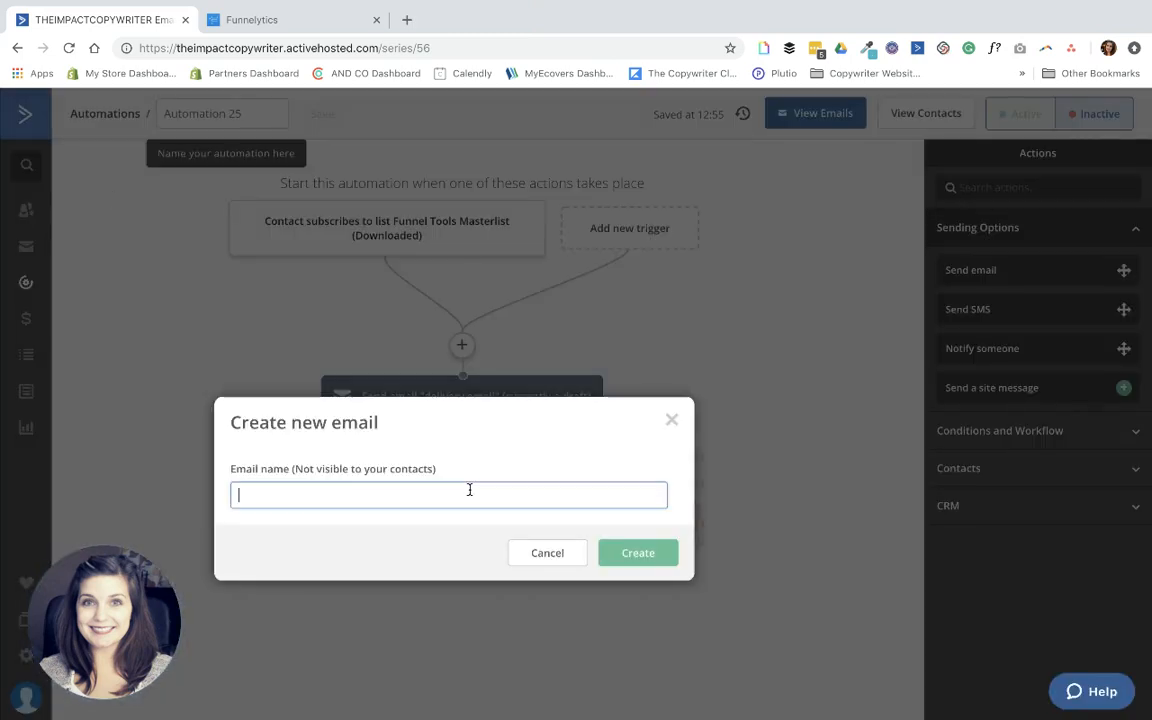
text(email 1)
click(646, 560)
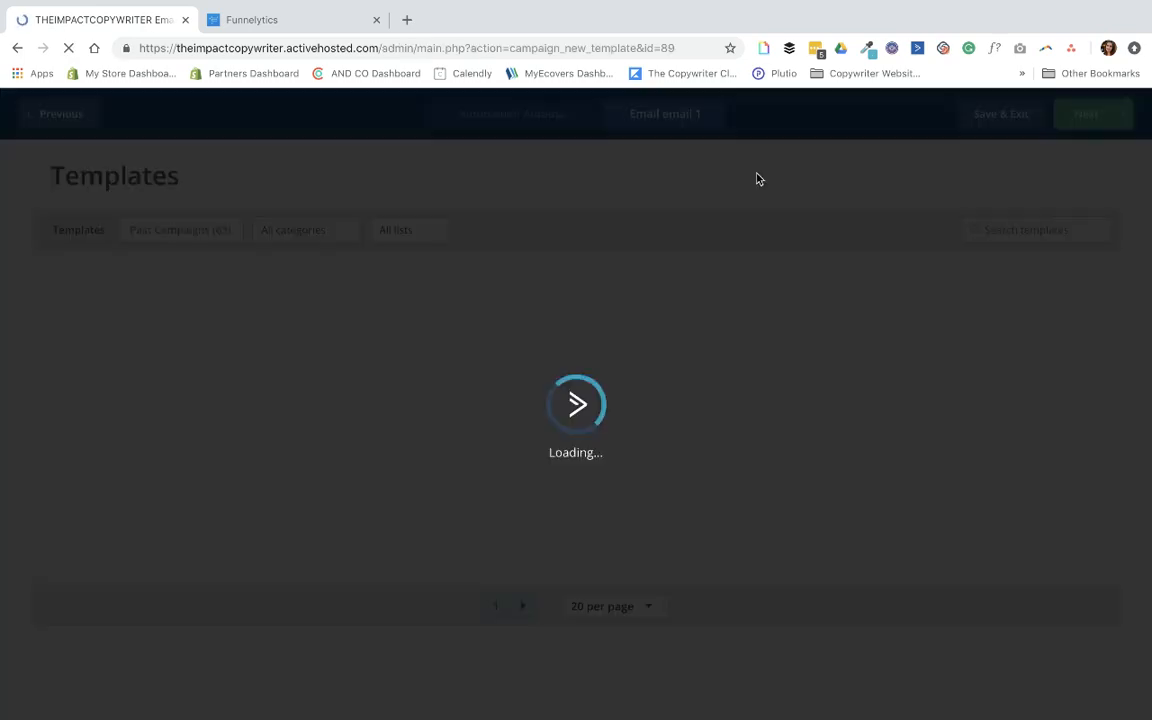
click(992, 121)
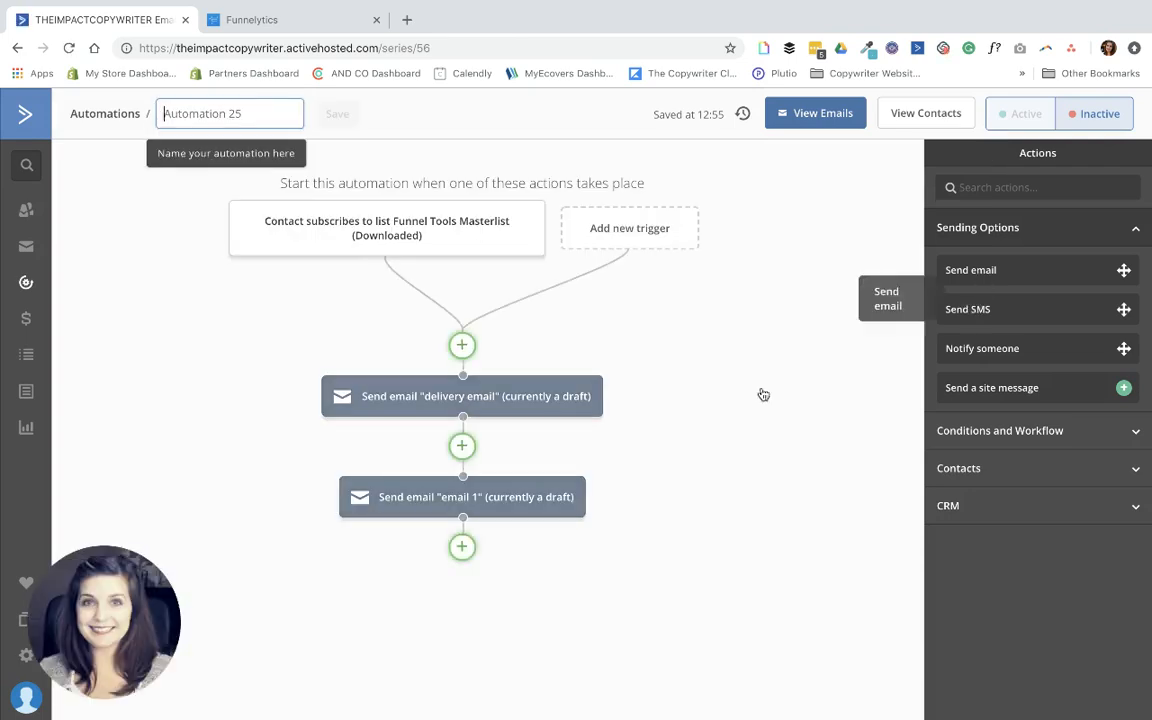
Add a third Send email action below "email 1" with a new email named "email 2", and save it without a template
drag(763, 395, 492, 567)
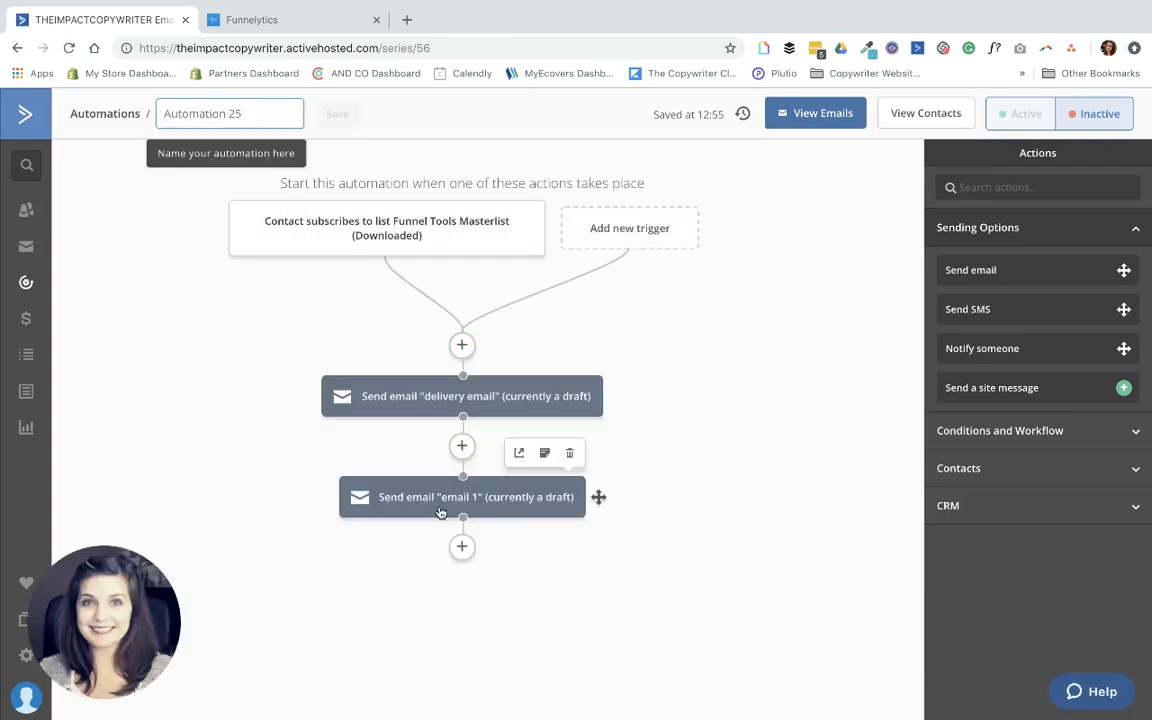
click(462, 546)
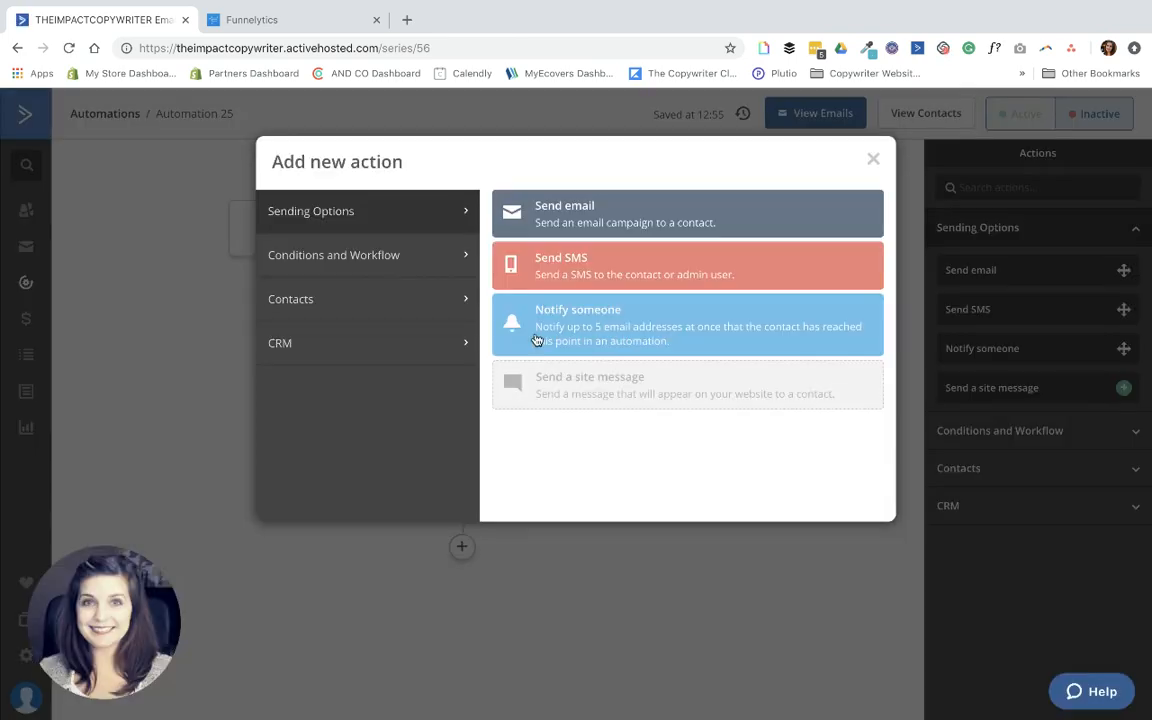
click(574, 206)
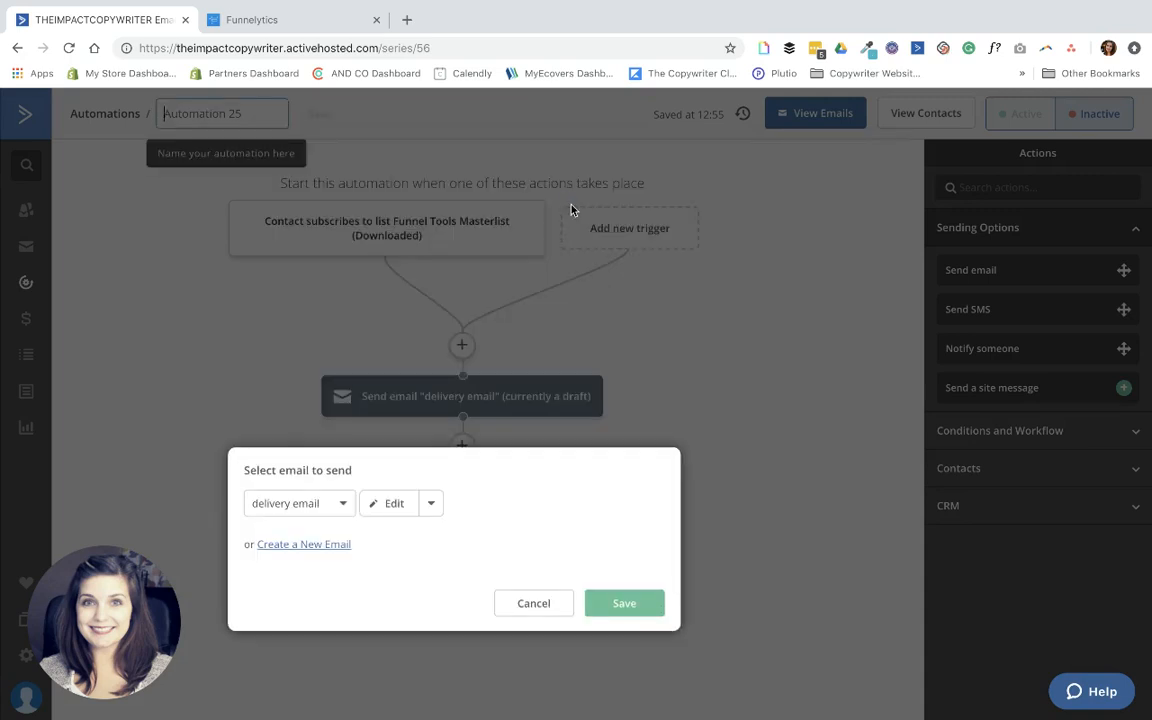
click(327, 545)
click(494, 592)
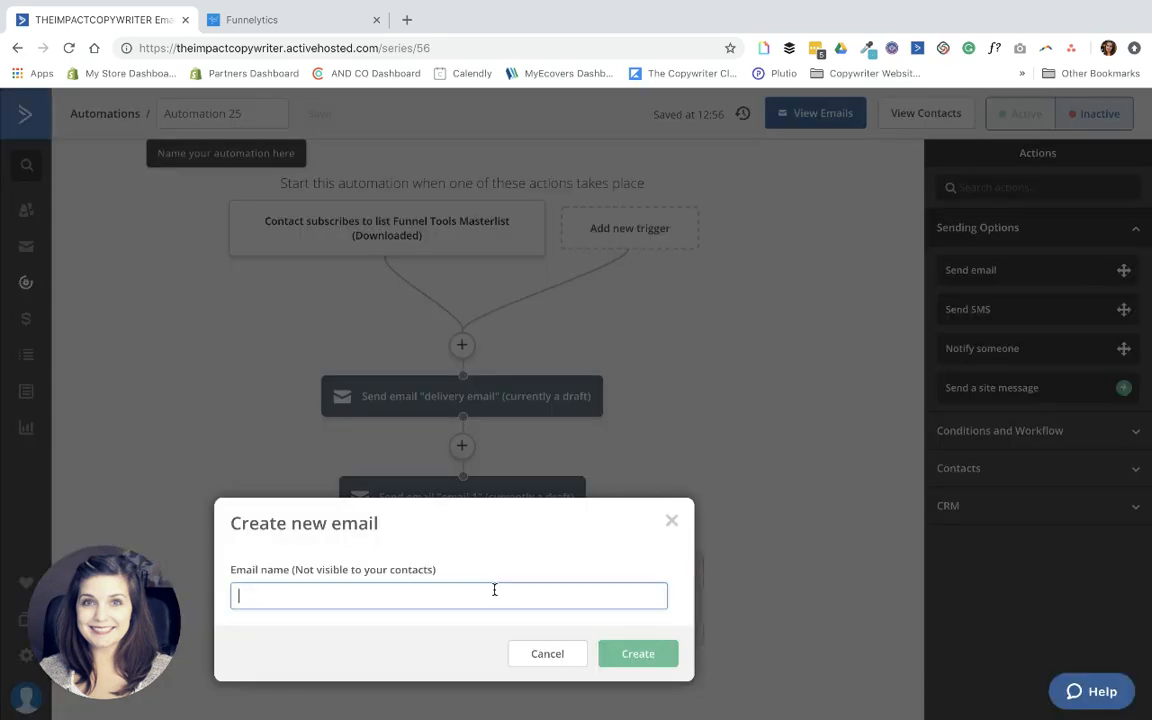
text(email 2)
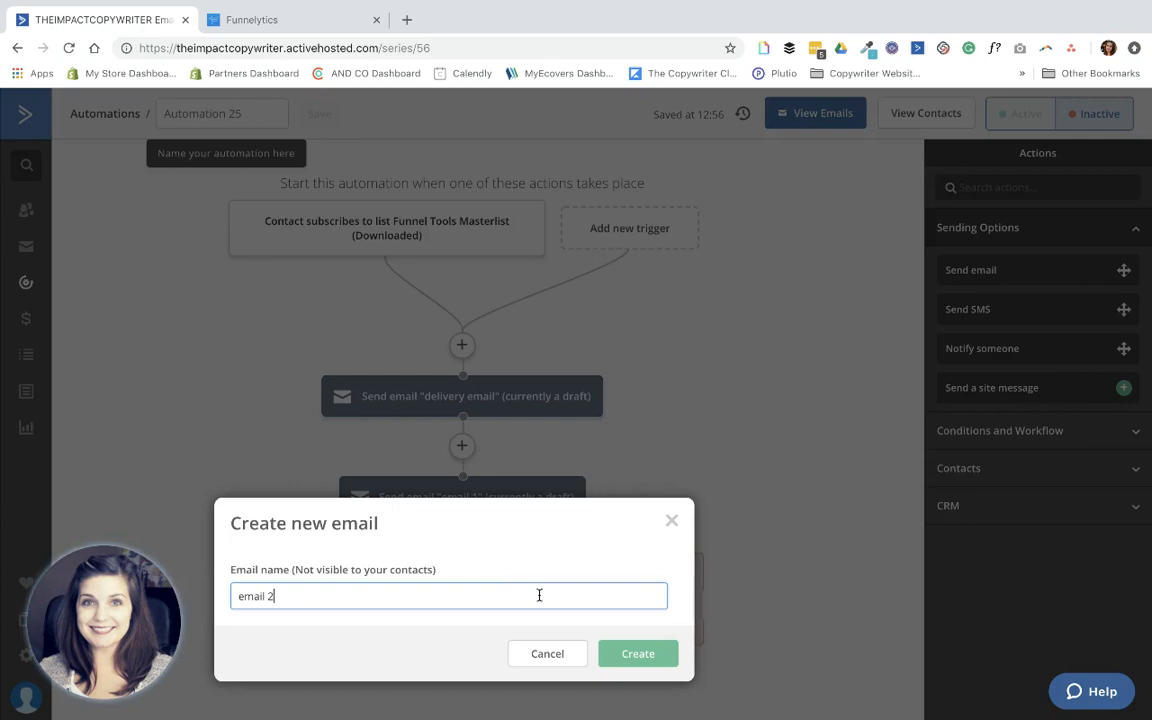
click(650, 655)
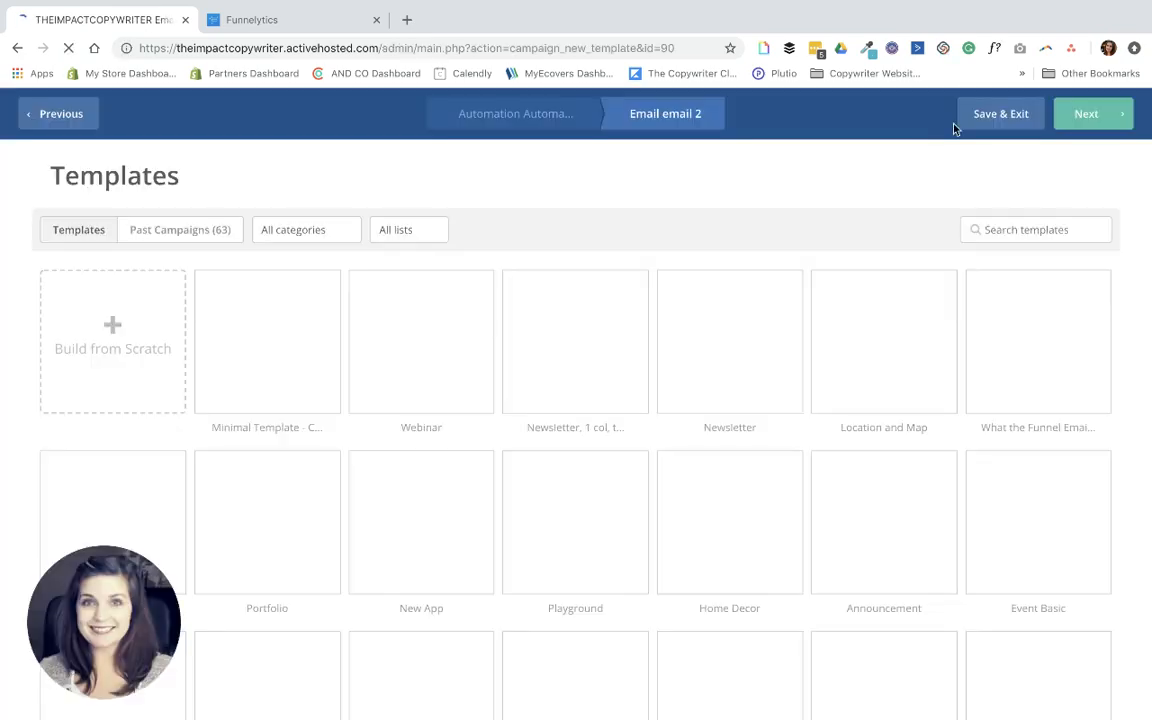
click(983, 120)
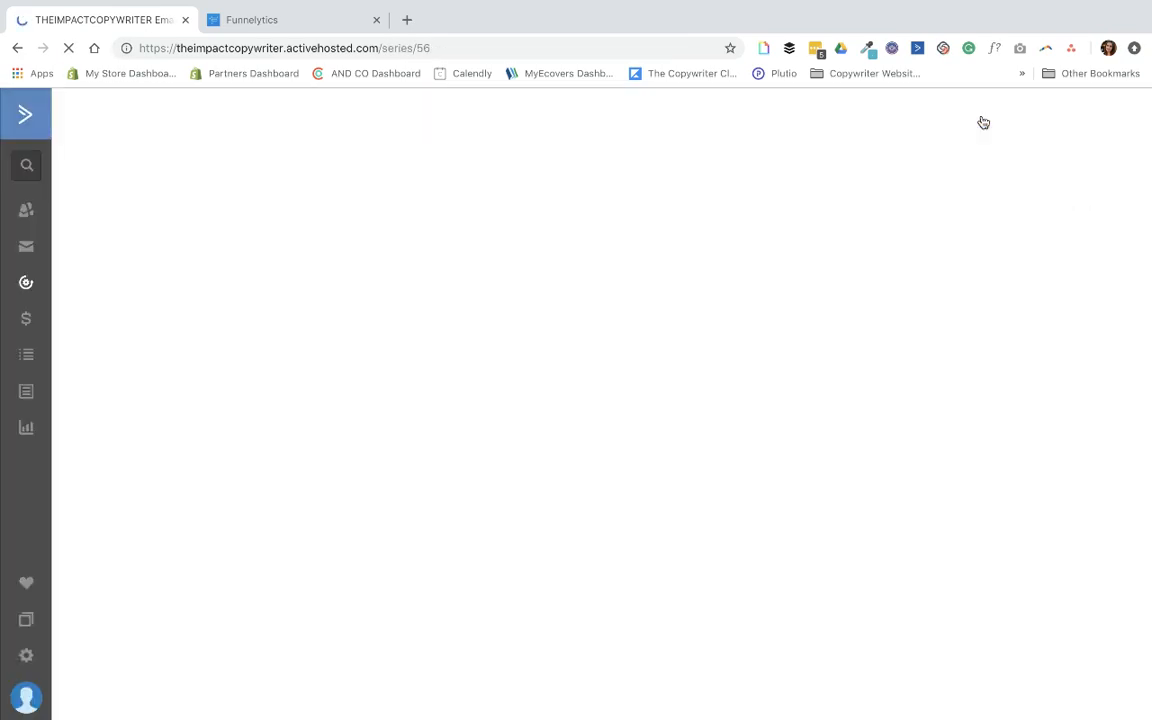
scroll(490, 466, down, 1)
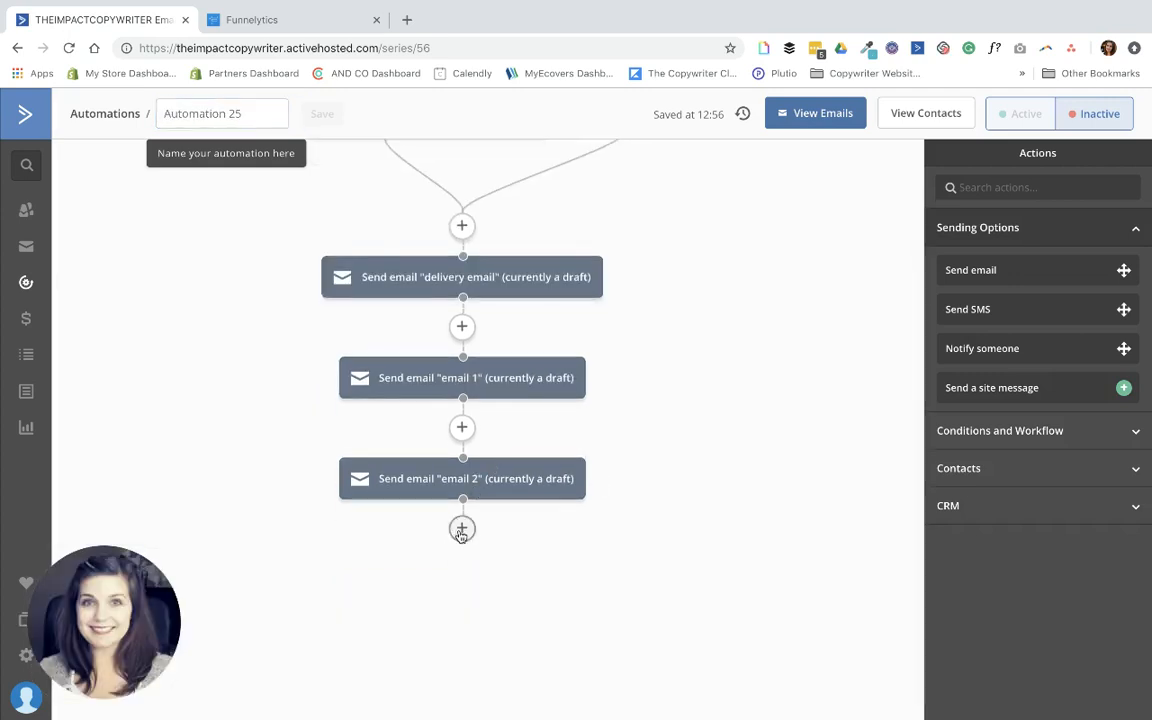
Add a Send email action below "email 2" with a new email named "email 3", and save it without a template
click(461, 527)
click(521, 217)
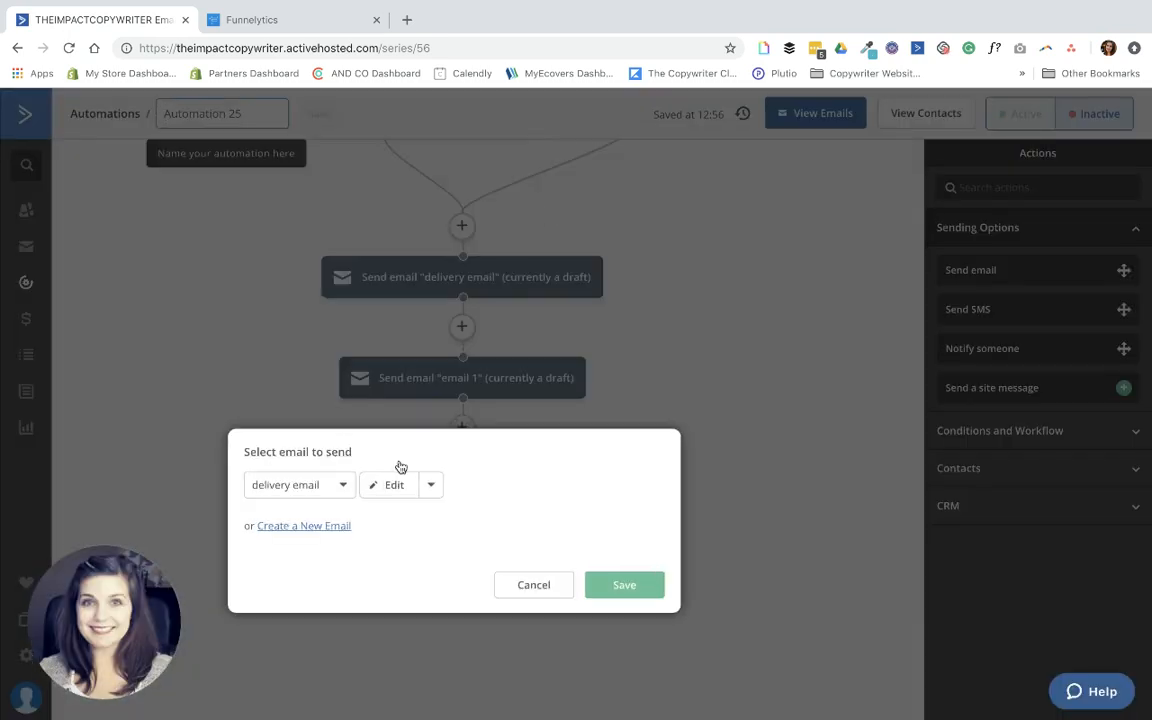
click(323, 526)
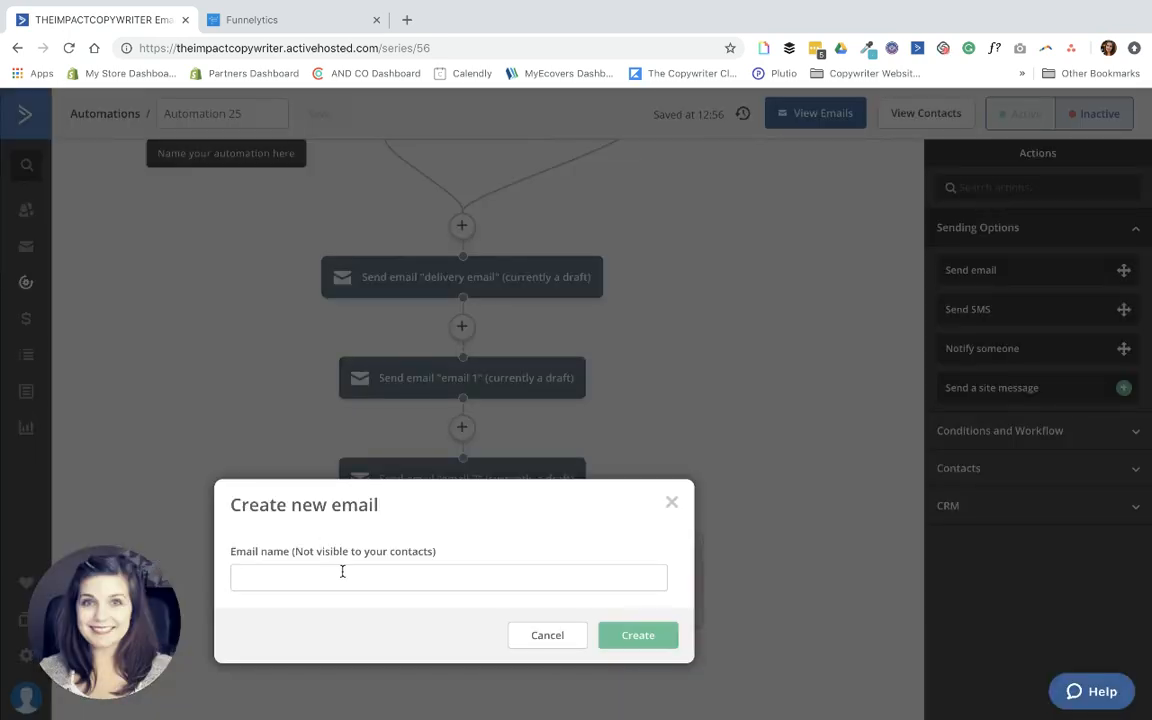
click(343, 574)
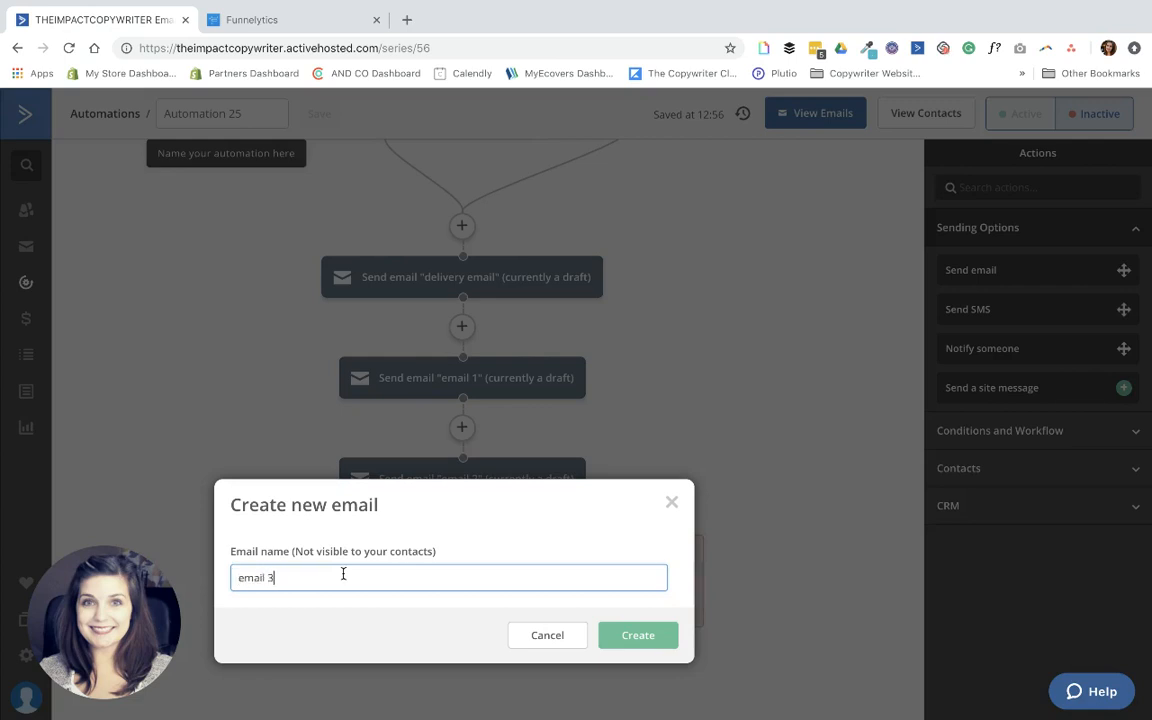
click(630, 634)
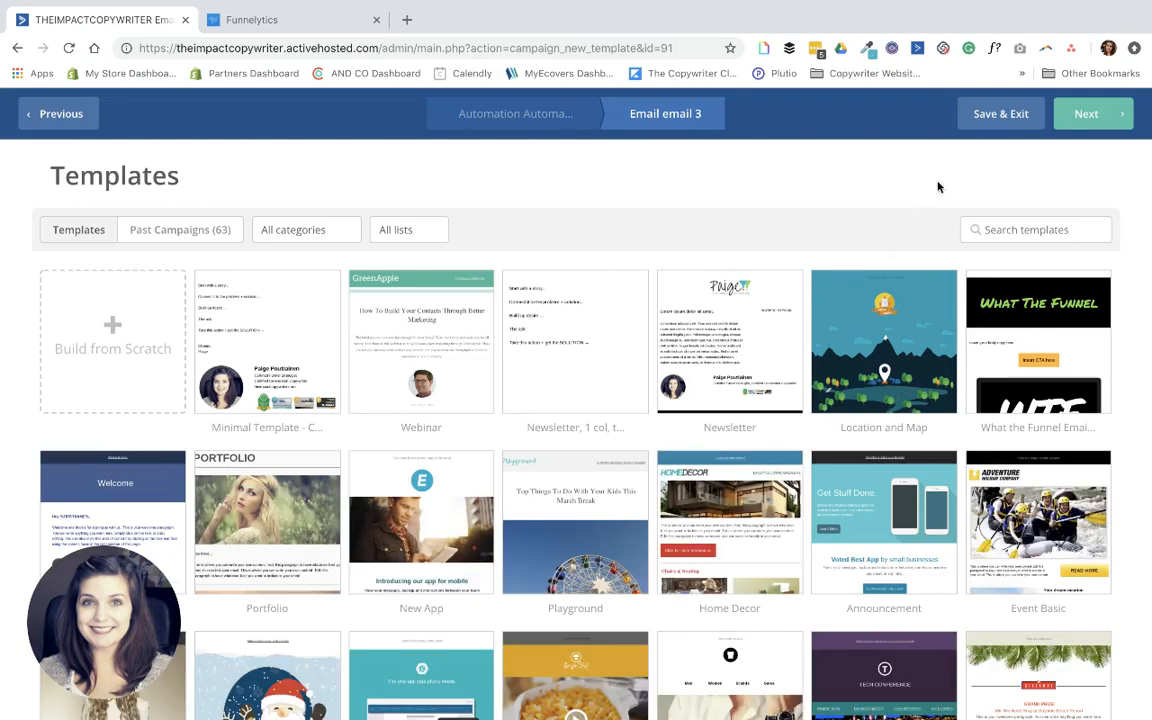
click(990, 113)
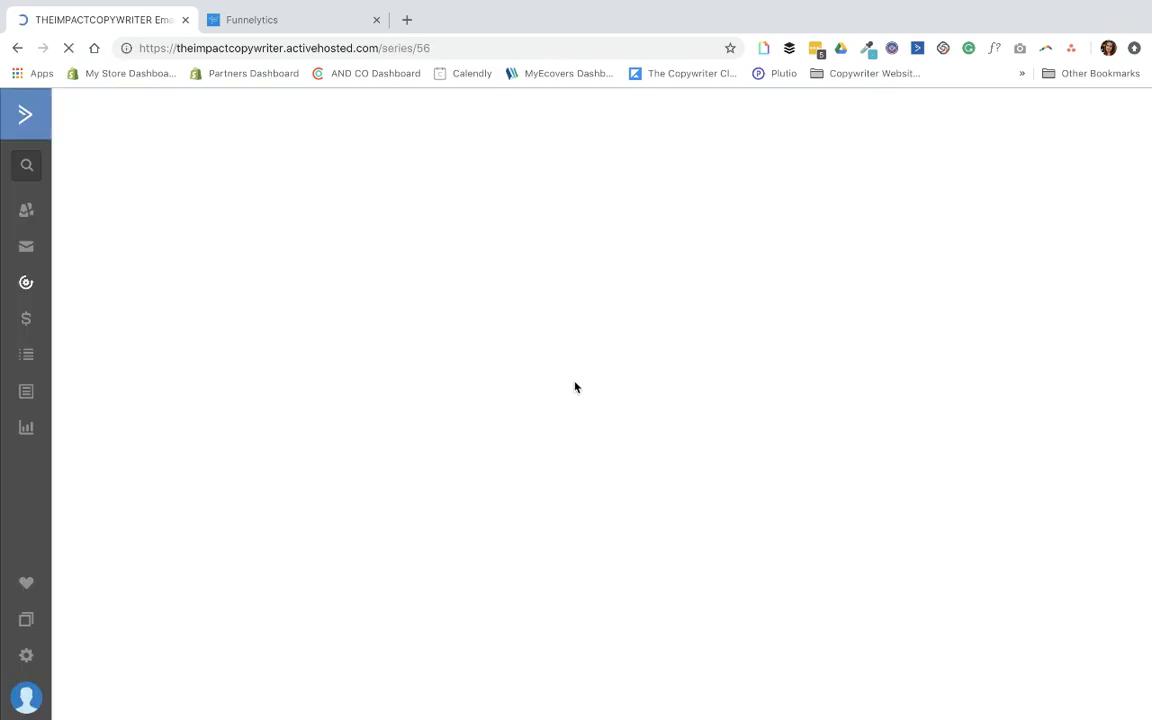
Add a Send email action below "email 3" with a new email named "email 4", and save it without a template
scroll(496, 575, down, 5)
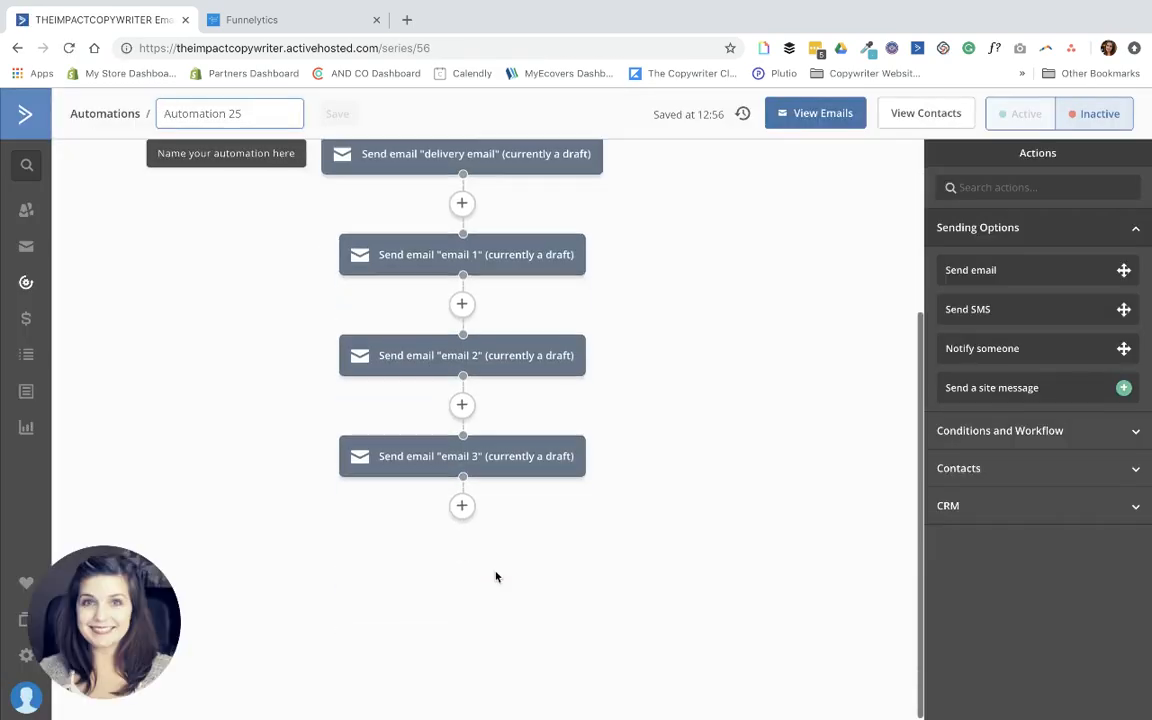
click(461, 508)
click(494, 210)
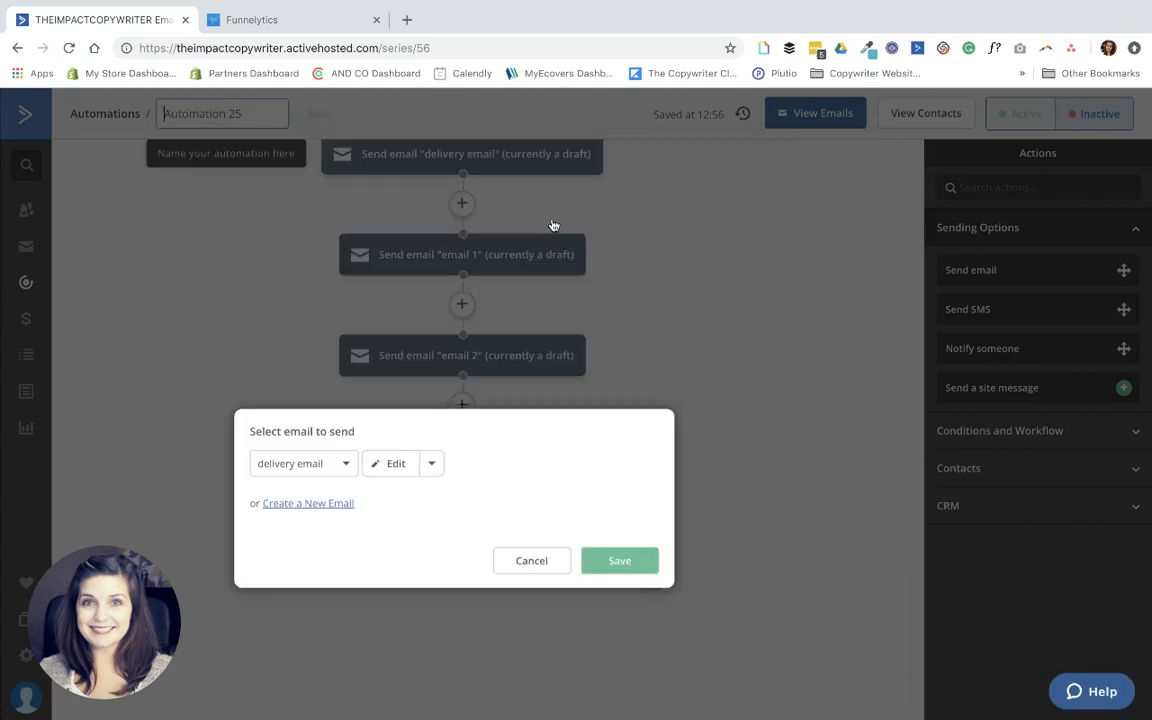
click(338, 503)
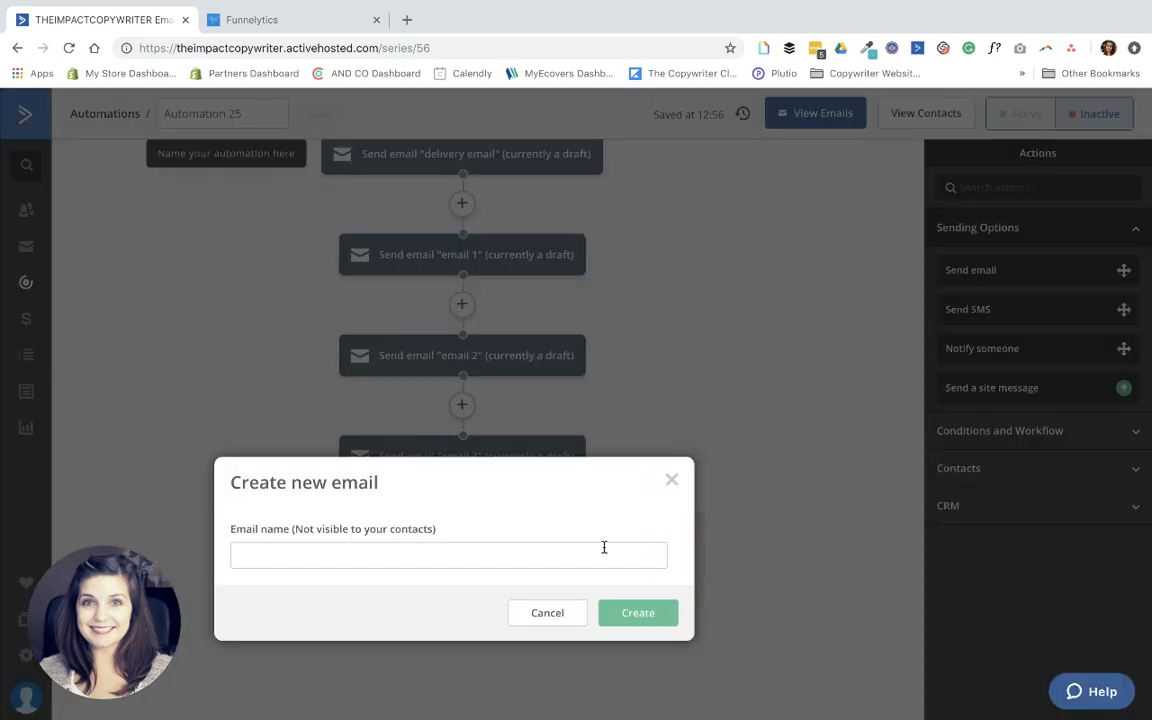
click(591, 562)
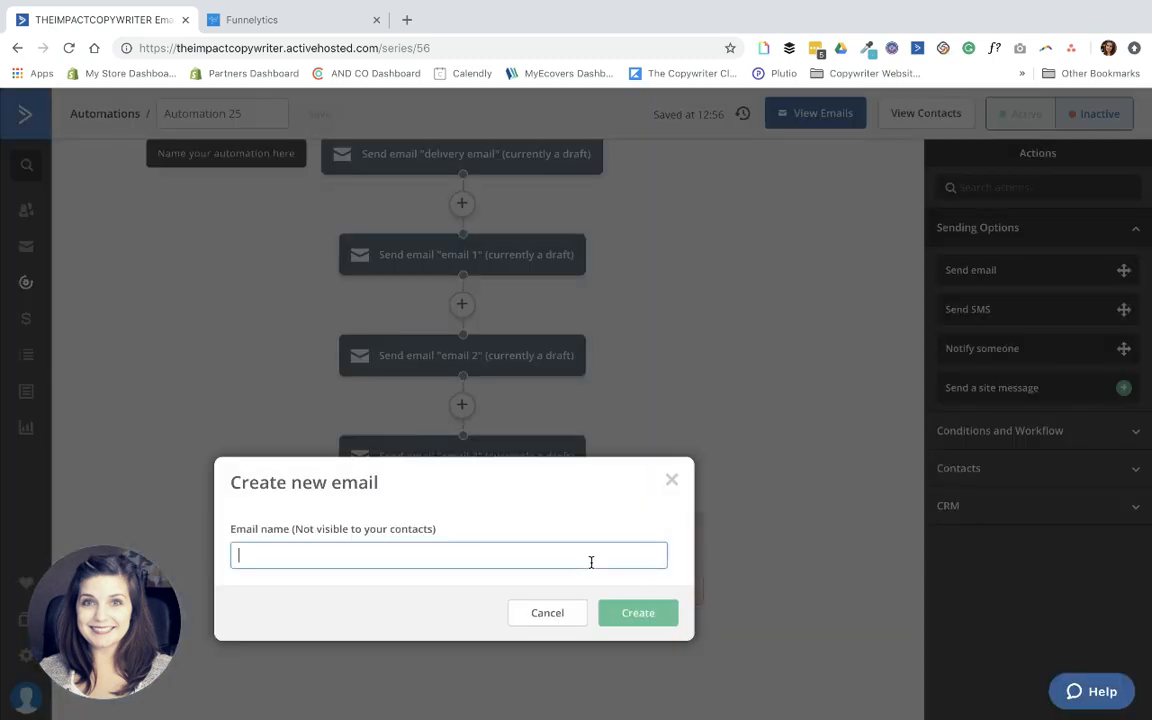
text(email 4)
click(637, 614)
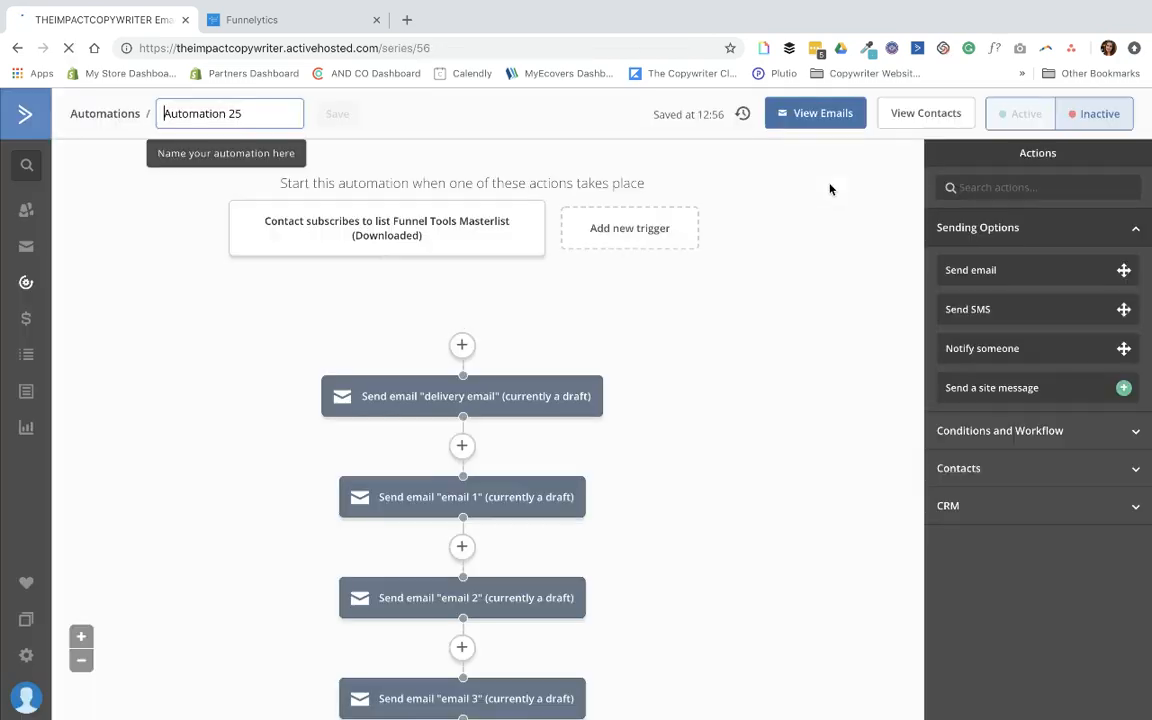
Add another Send email action at the end of the automation, below "email 4"
scroll(566, 424, down, 3)
scroll(566, 424, up, 2)
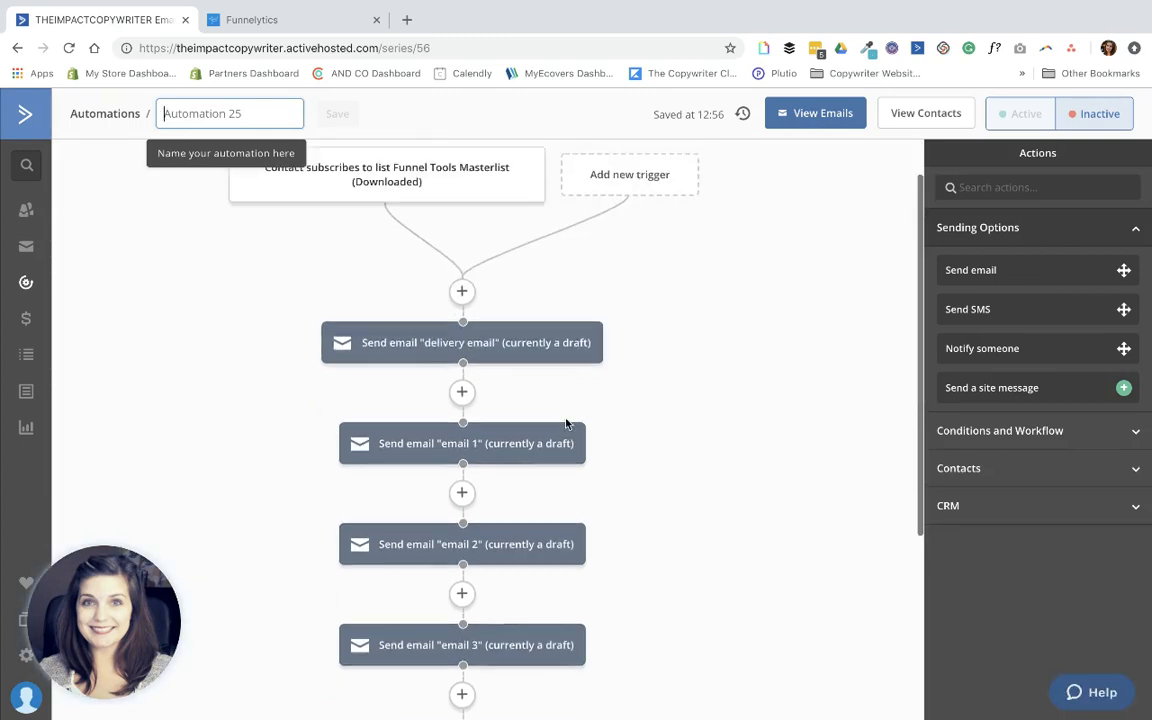
scroll(566, 424, down, 4)
click(466, 571)
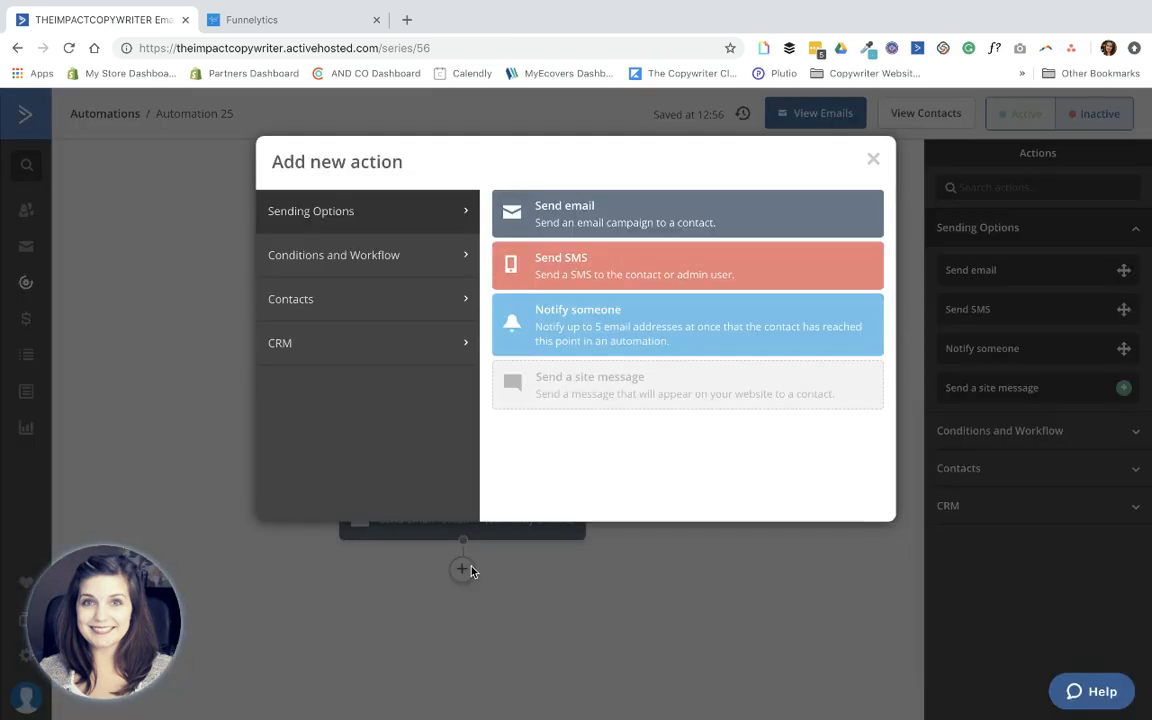
click(571, 213)
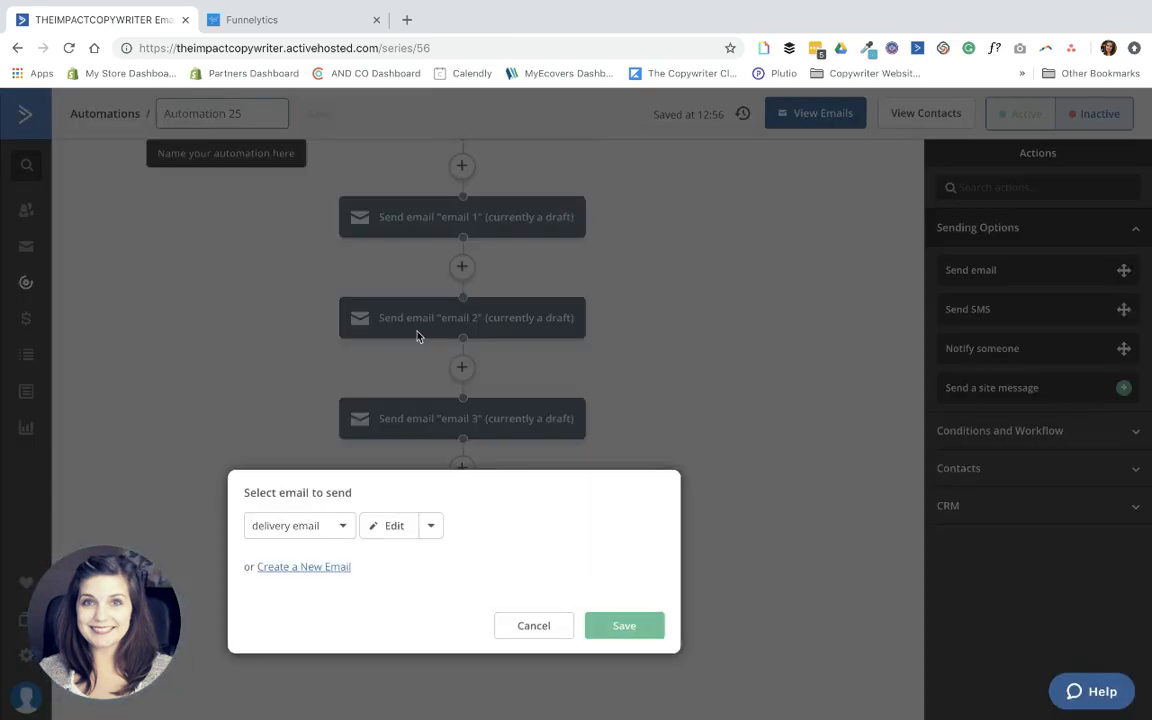
click(278, 568)
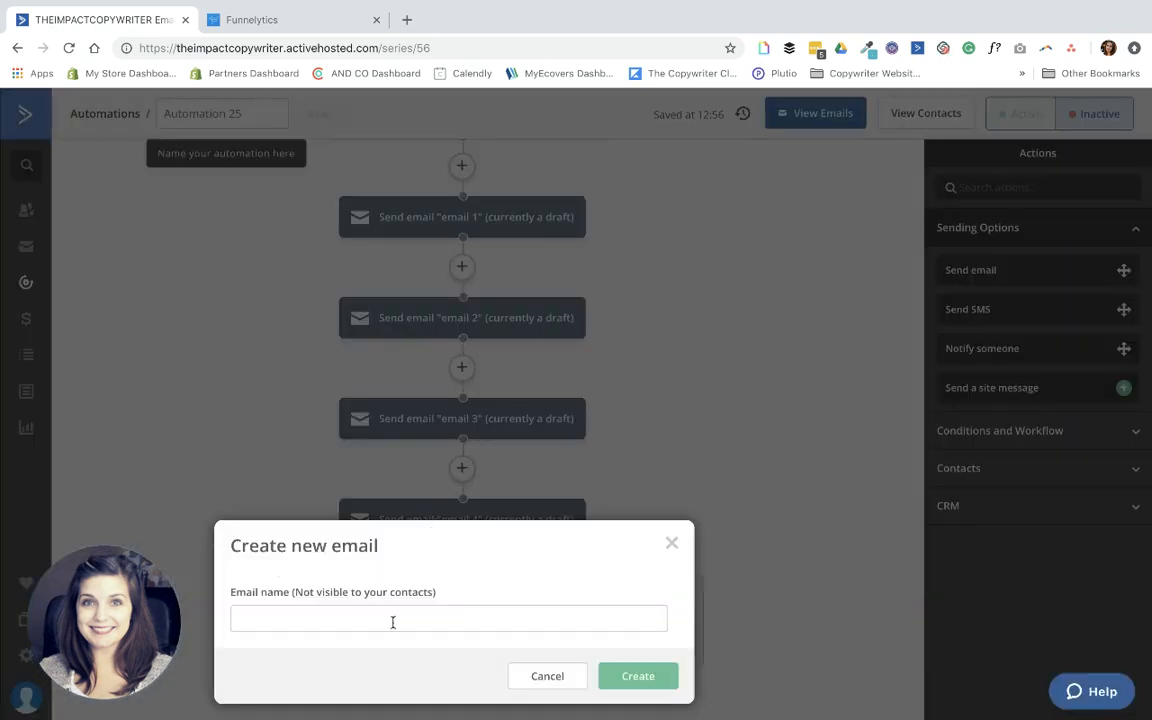
text(email )
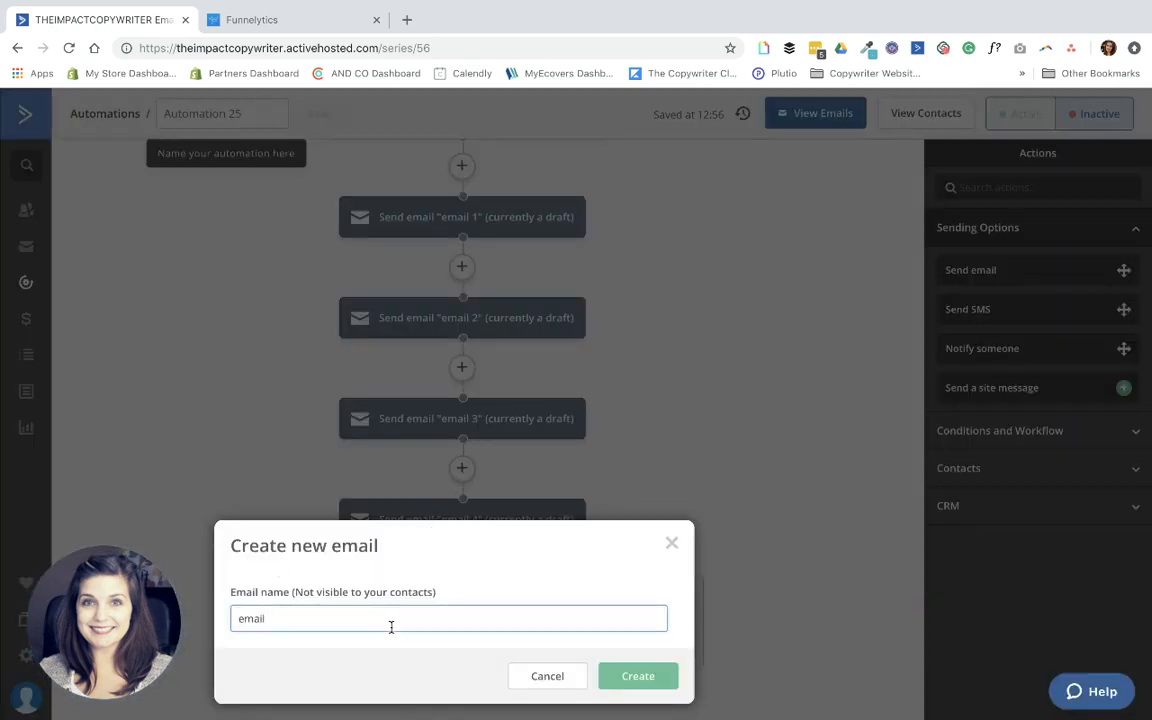
text(5)
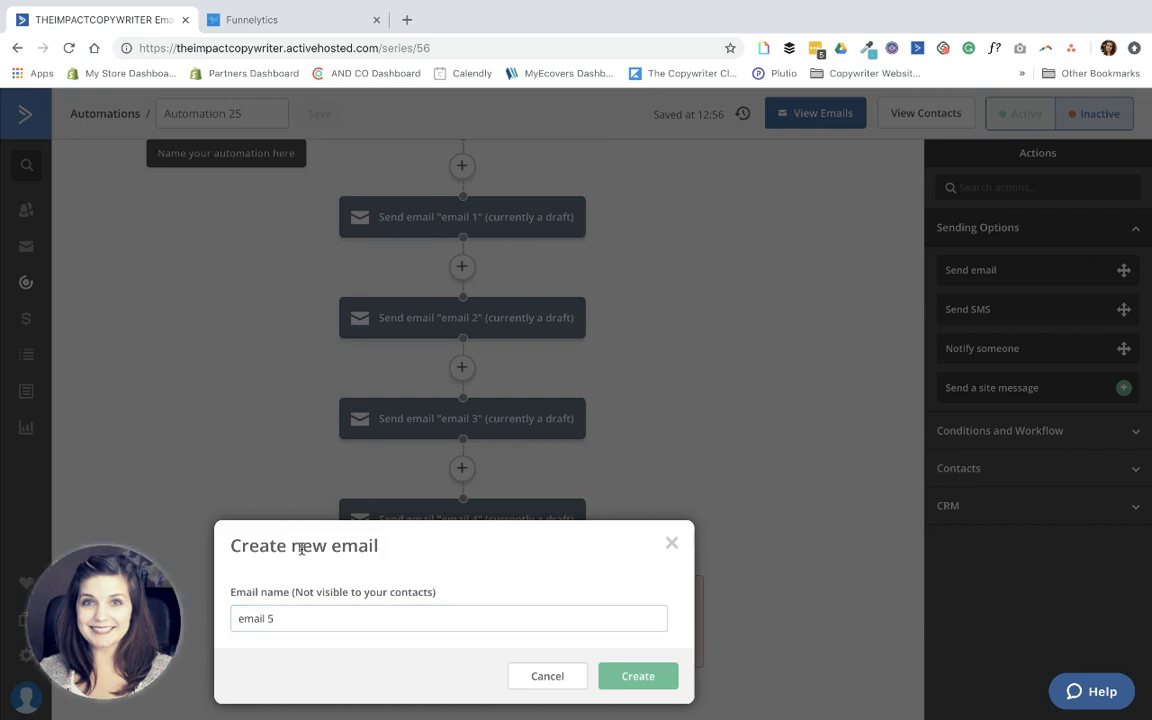
drag(296, 546, 391, 540)
click(671, 543)
Create a new email named "email 5" for the unassigned Send email action, and save it without a template
scroll(652, 540, down, 1)
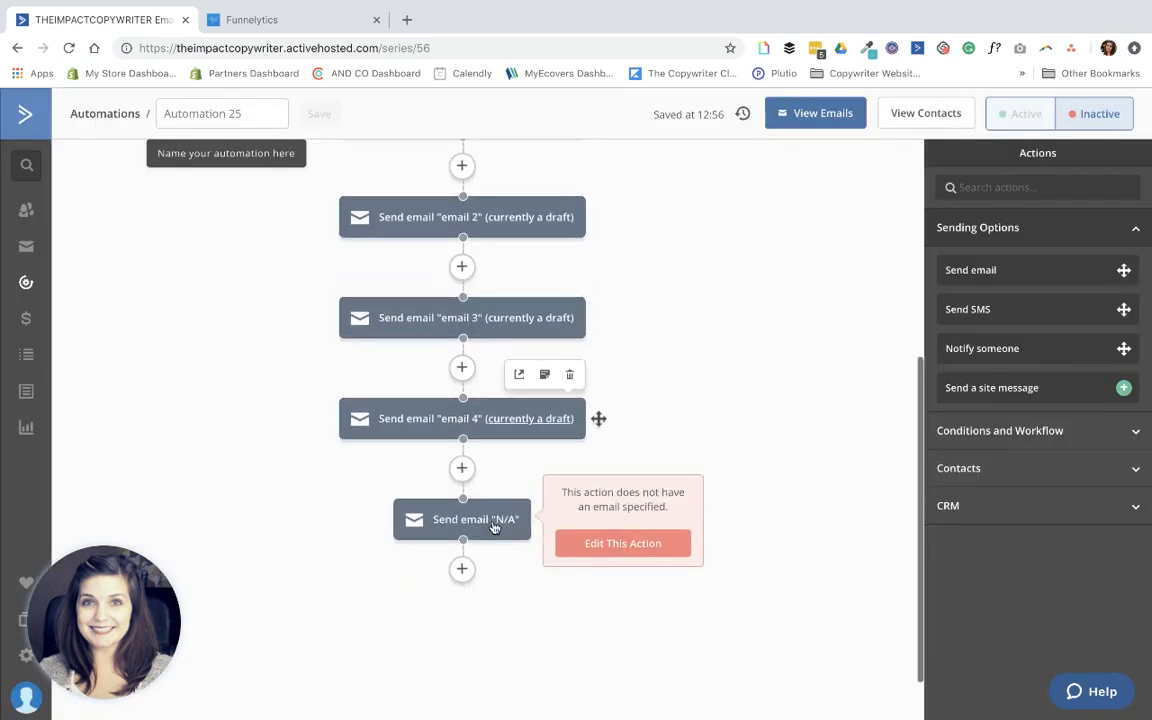
click(612, 543)
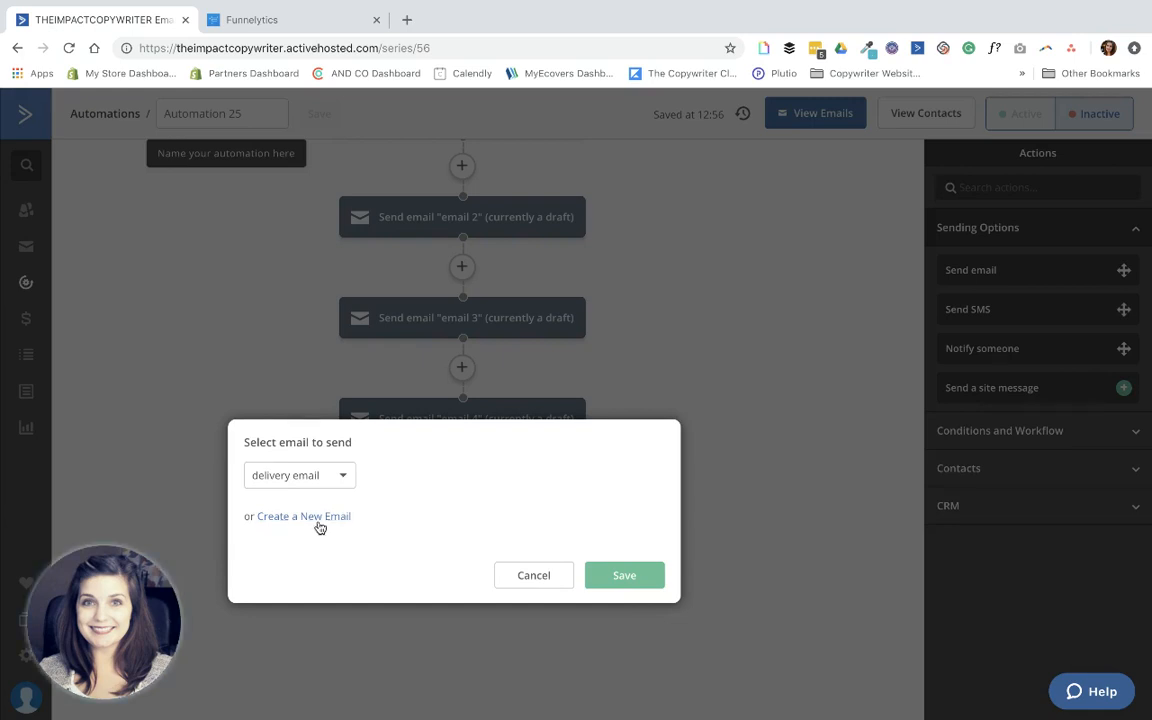
click(320, 517)
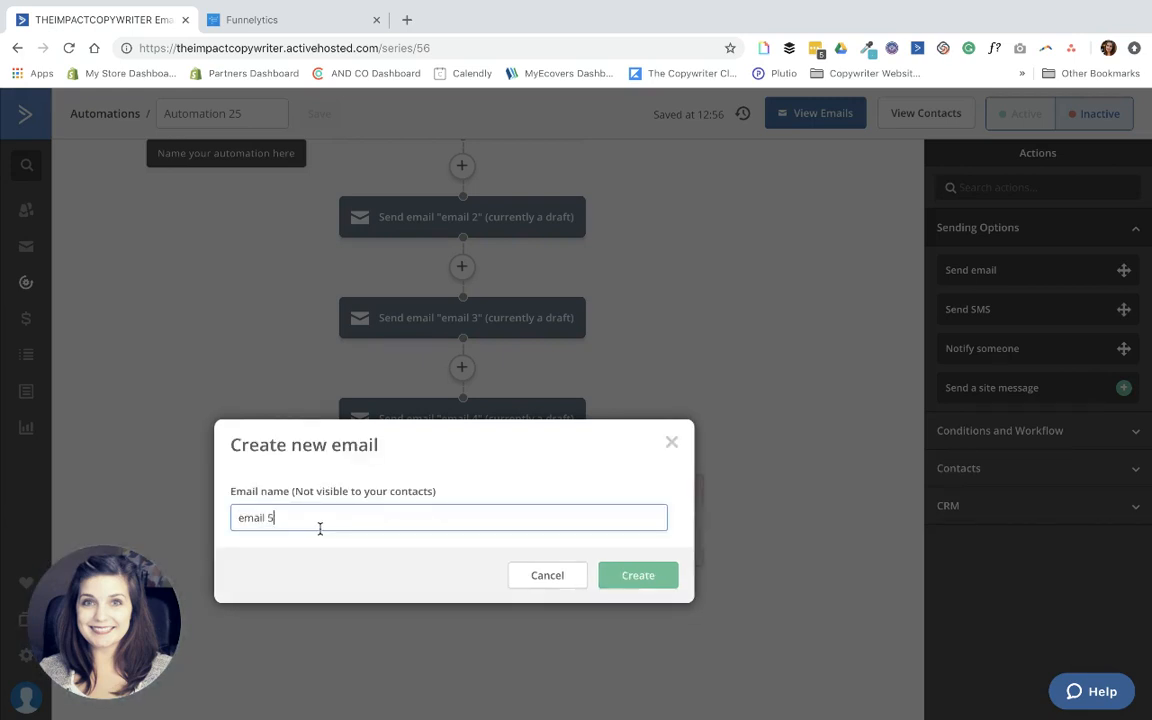
click(625, 577)
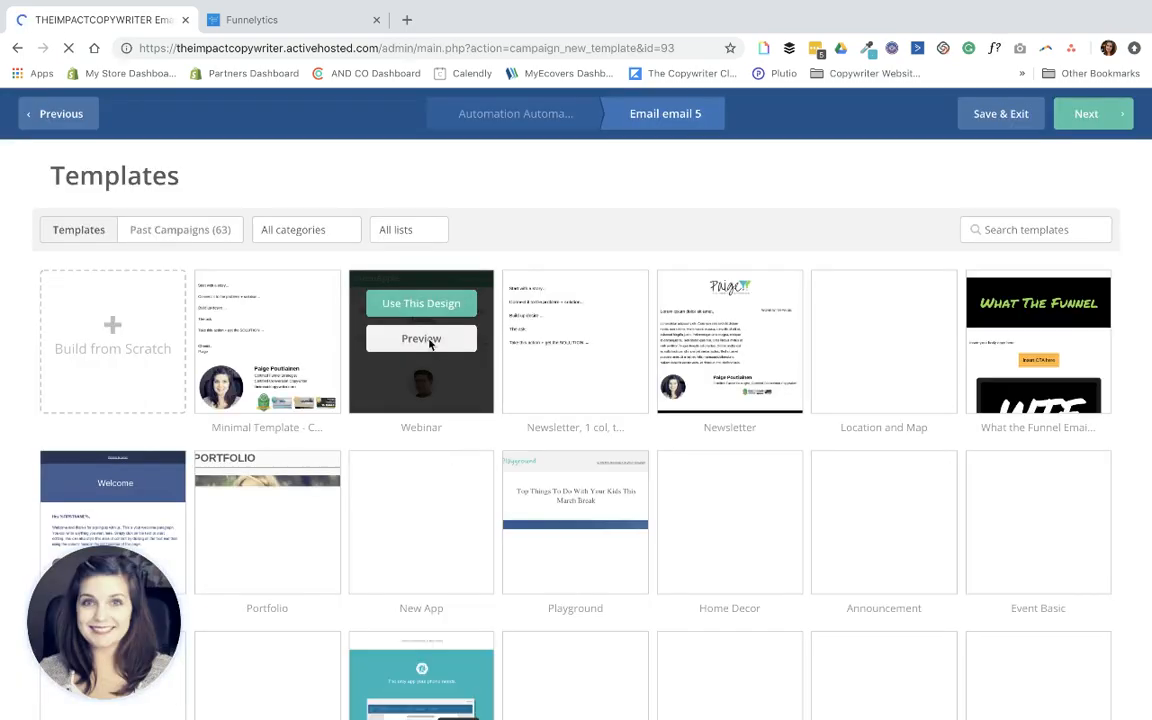
click(994, 113)
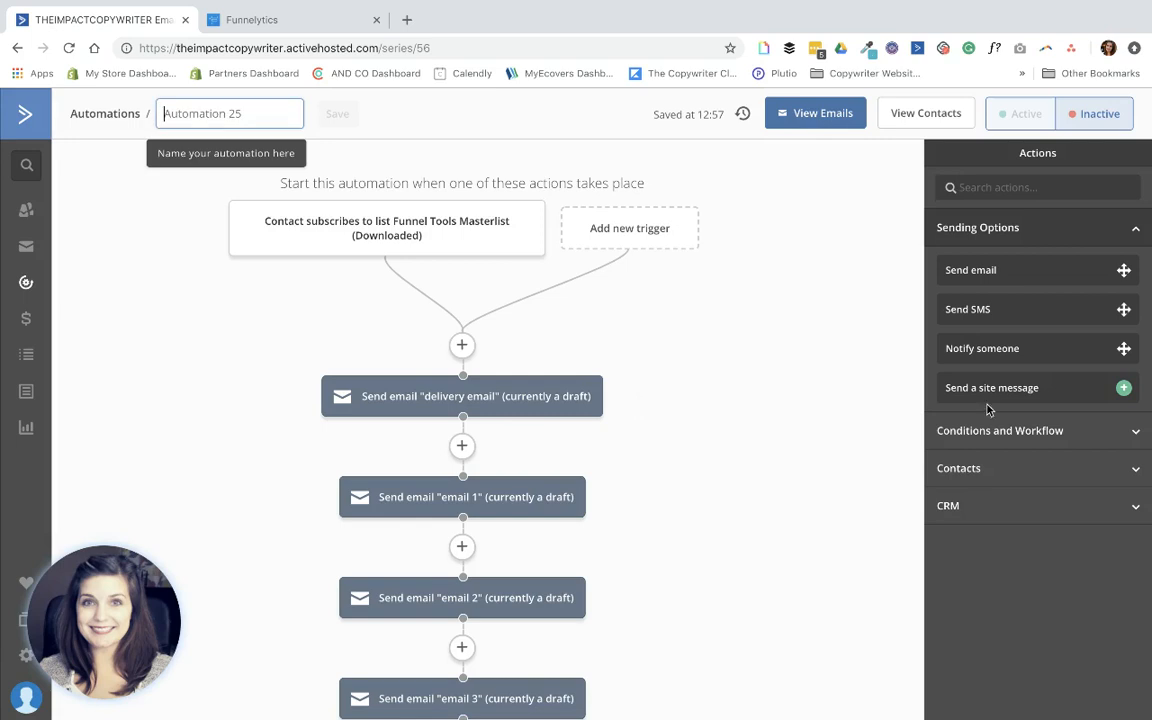
Insert a Wait condition of 1 day between the delivery email and "email 1"
click(1028, 432)
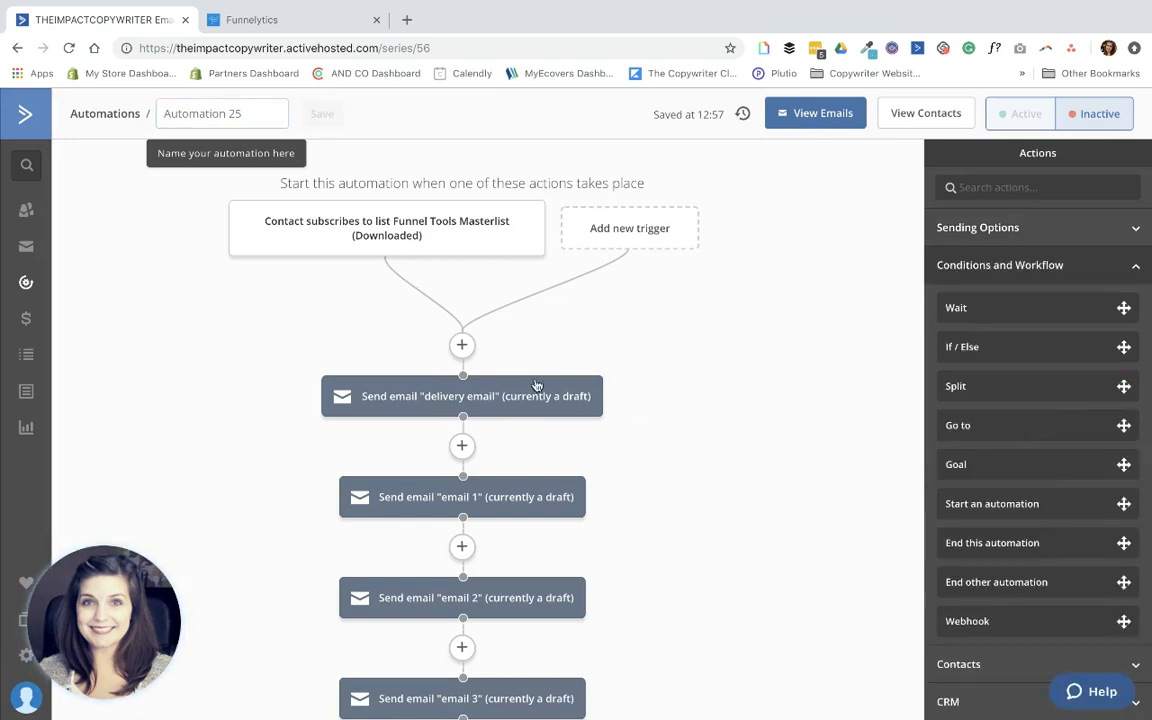
drag(972, 306, 465, 452)
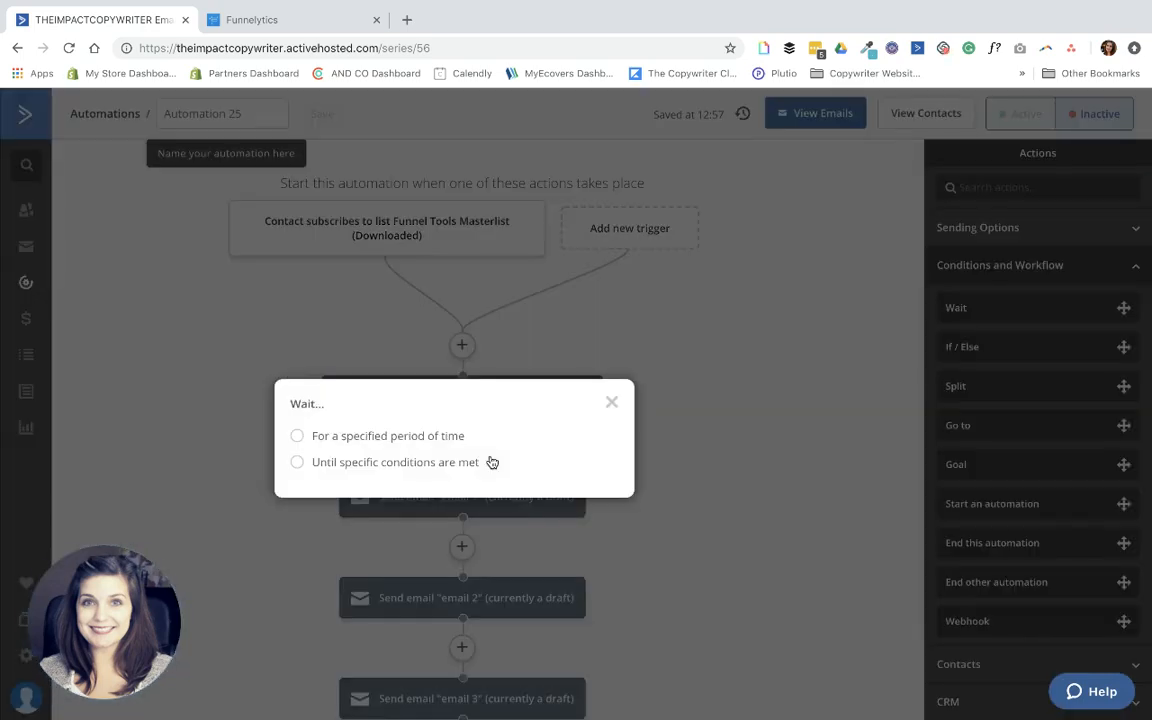
click(438, 446)
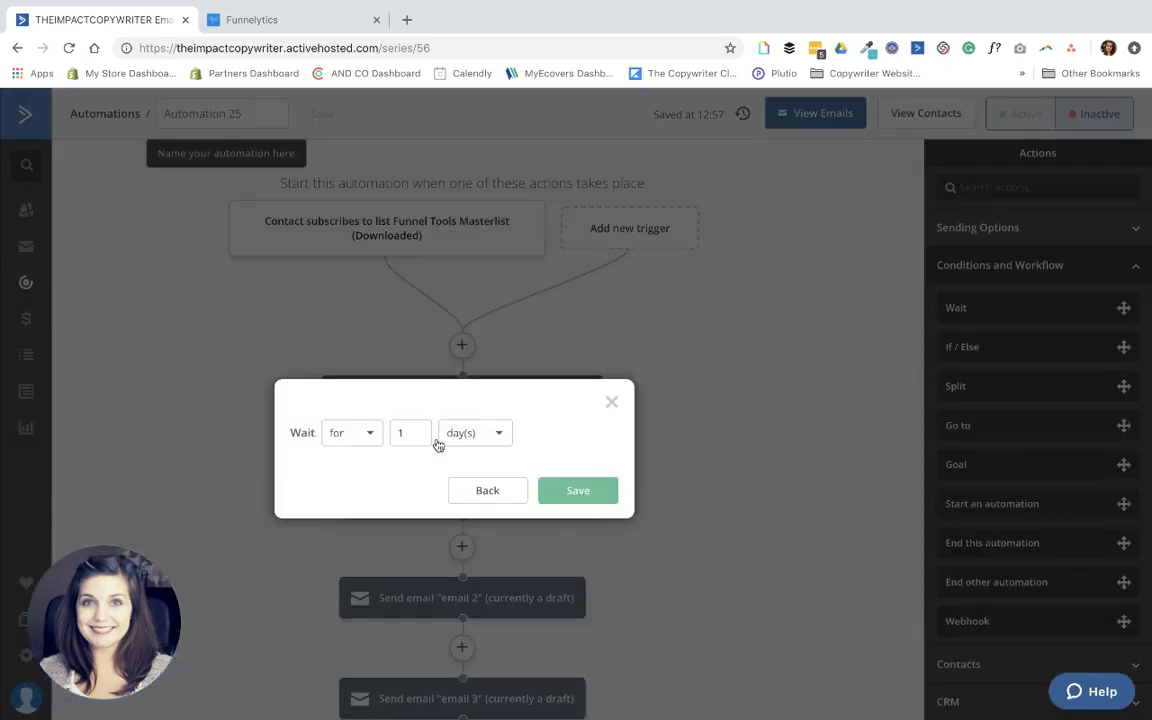
click(584, 497)
Insert a 1-day Wait condition between "email 1" and "email 2"
scroll(585, 503, down, 3)
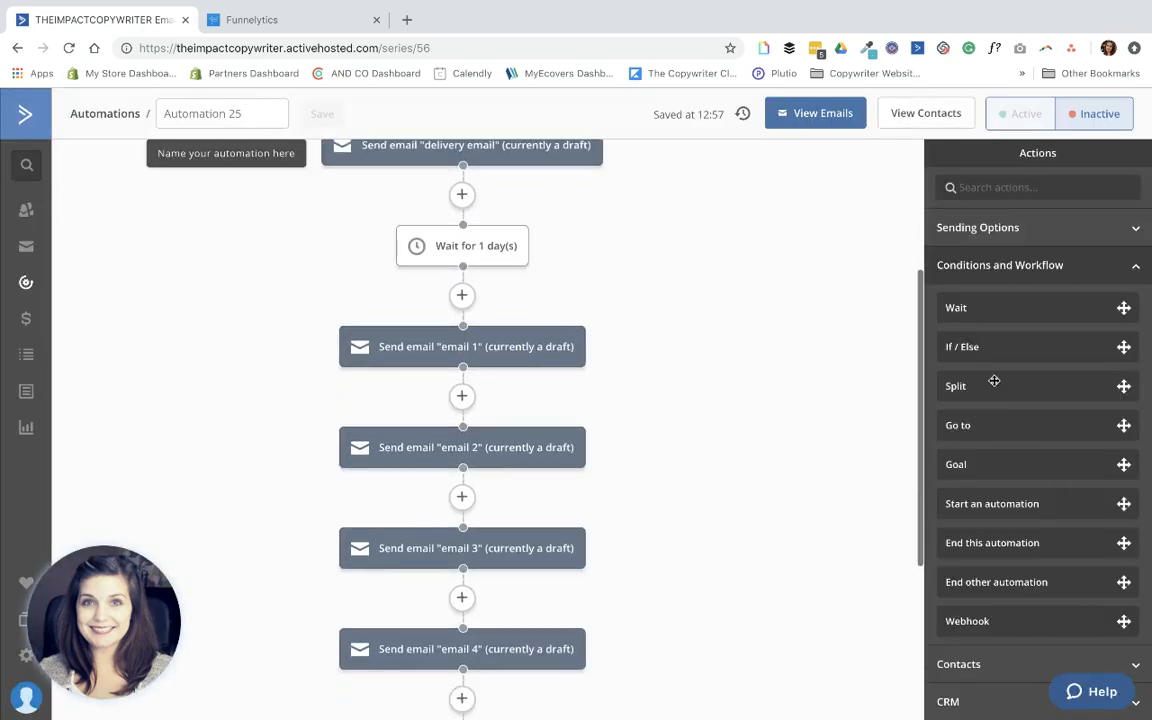
drag(999, 313, 465, 406)
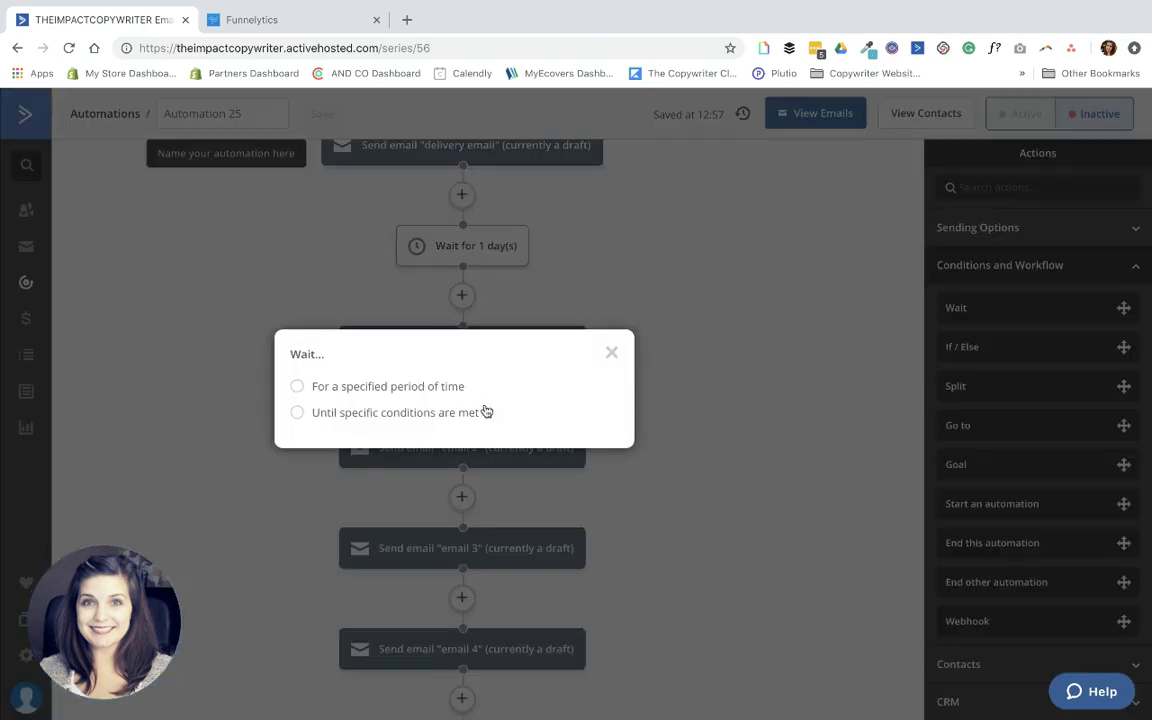
click(499, 387)
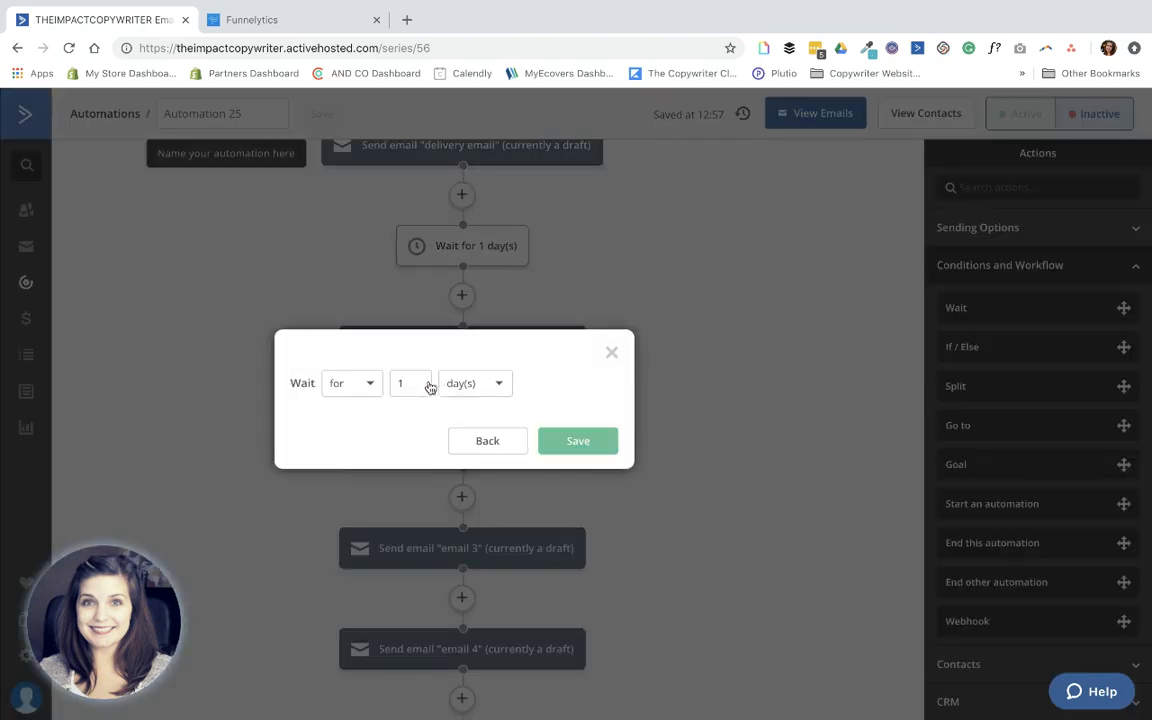
click(574, 456)
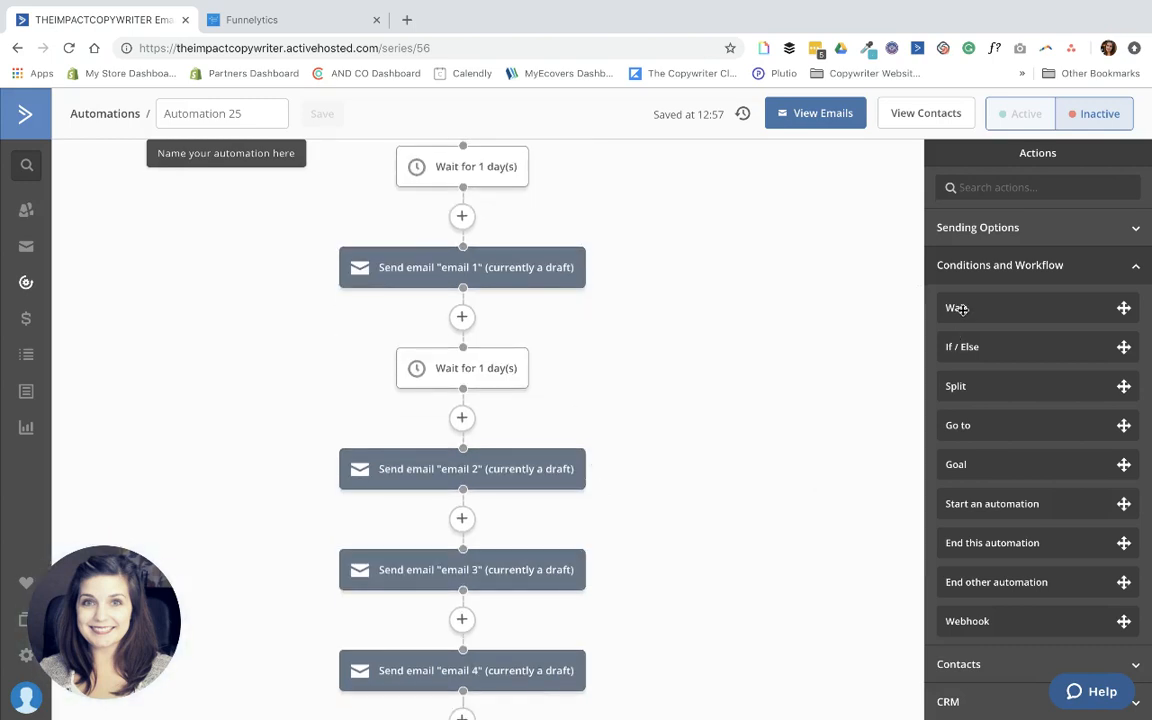
Insert a 1-day Wait condition between "email 2" and "email 3"
drag(953, 307, 508, 525)
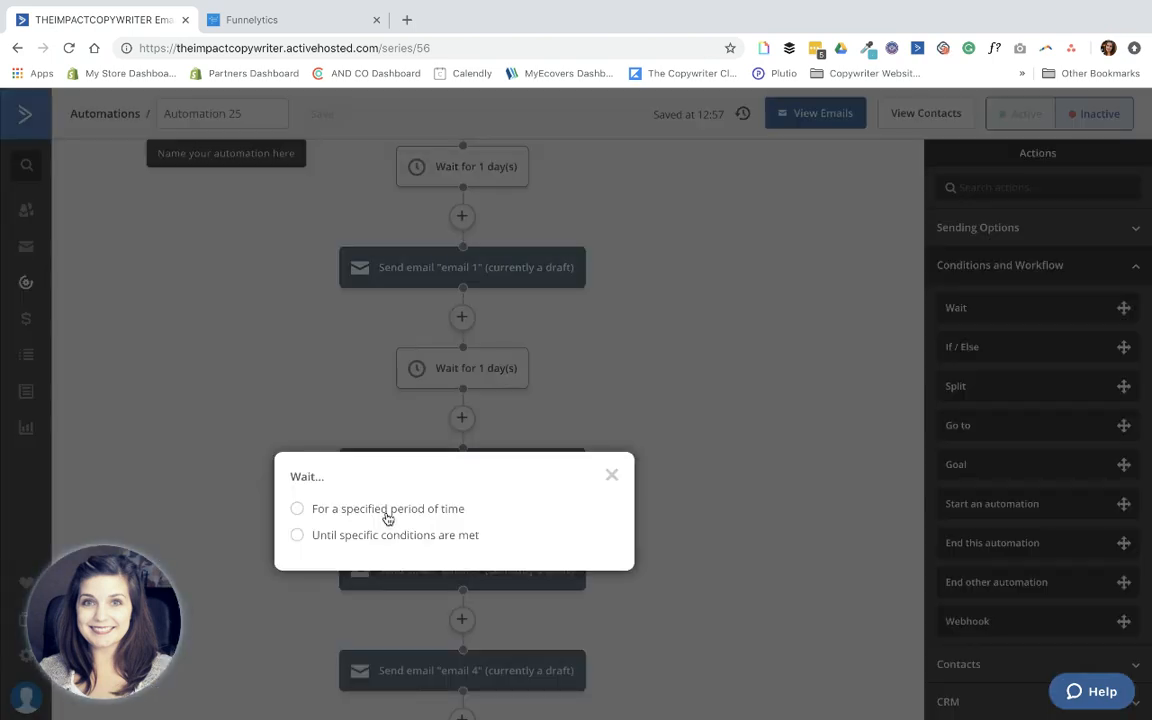
click(388, 518)
click(563, 566)
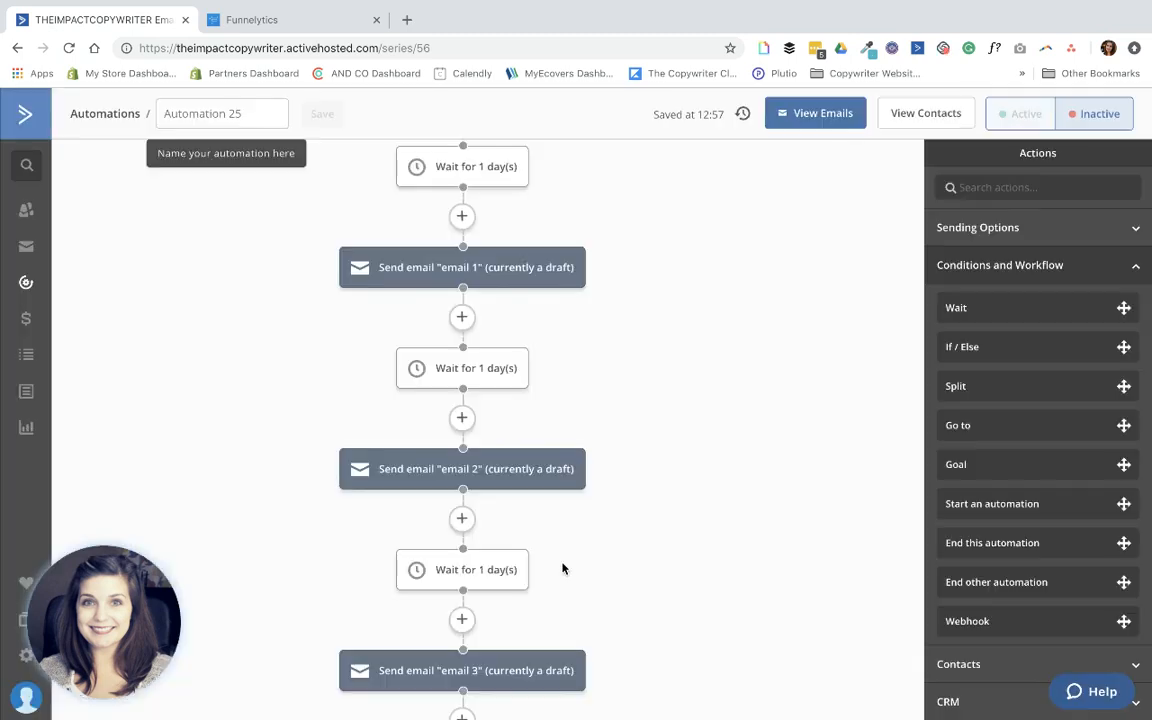
Insert a 1-day Wait condition between "email 3" and "email 4"
scroll(562, 568, up, 4)
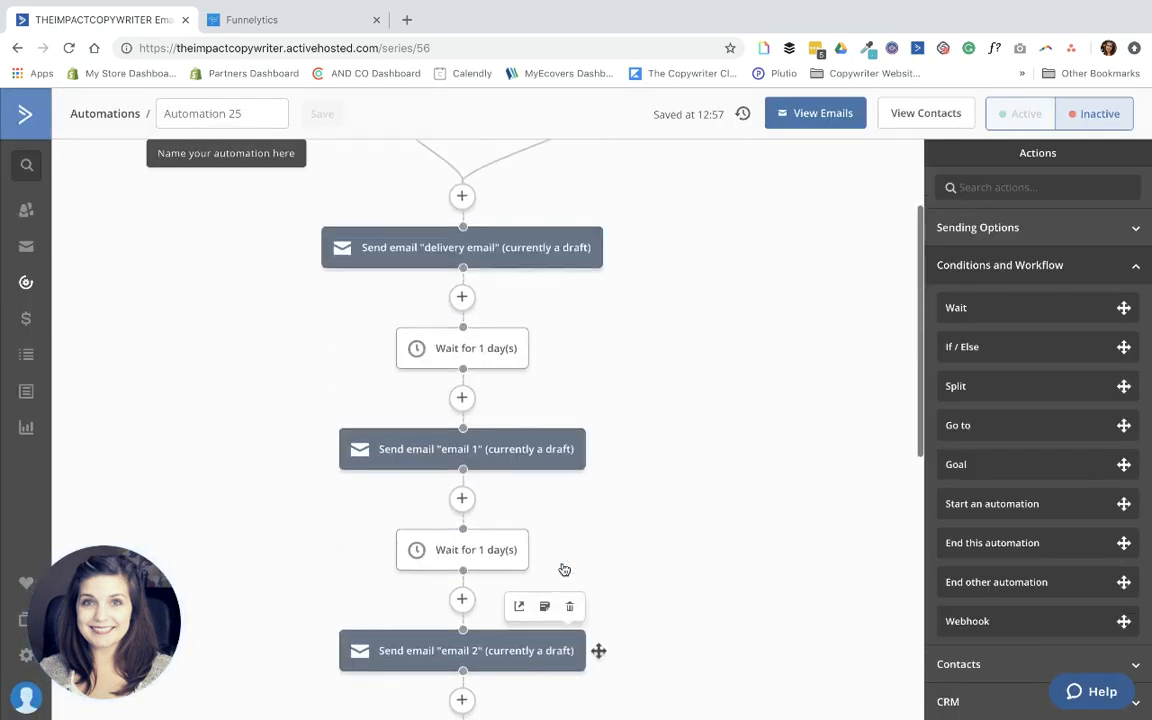
scroll(563, 568, down, 5)
scroll(562, 568, up, 5)
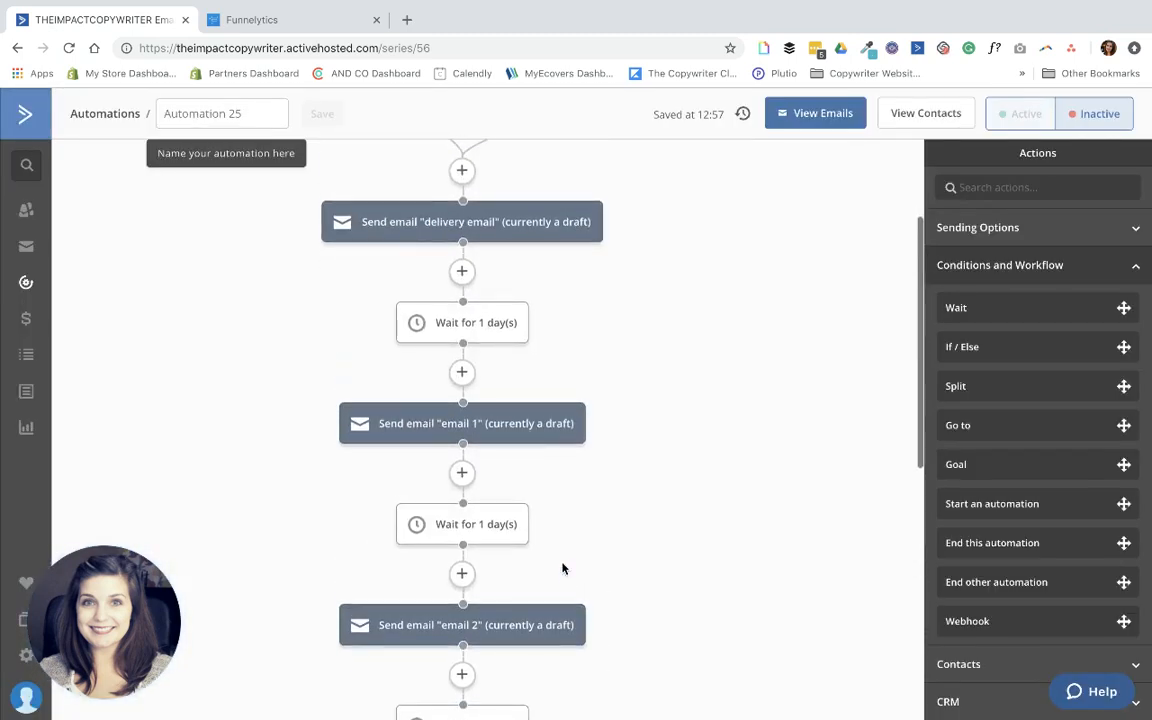
scroll(563, 568, up, 1)
scroll(563, 568, down, 5)
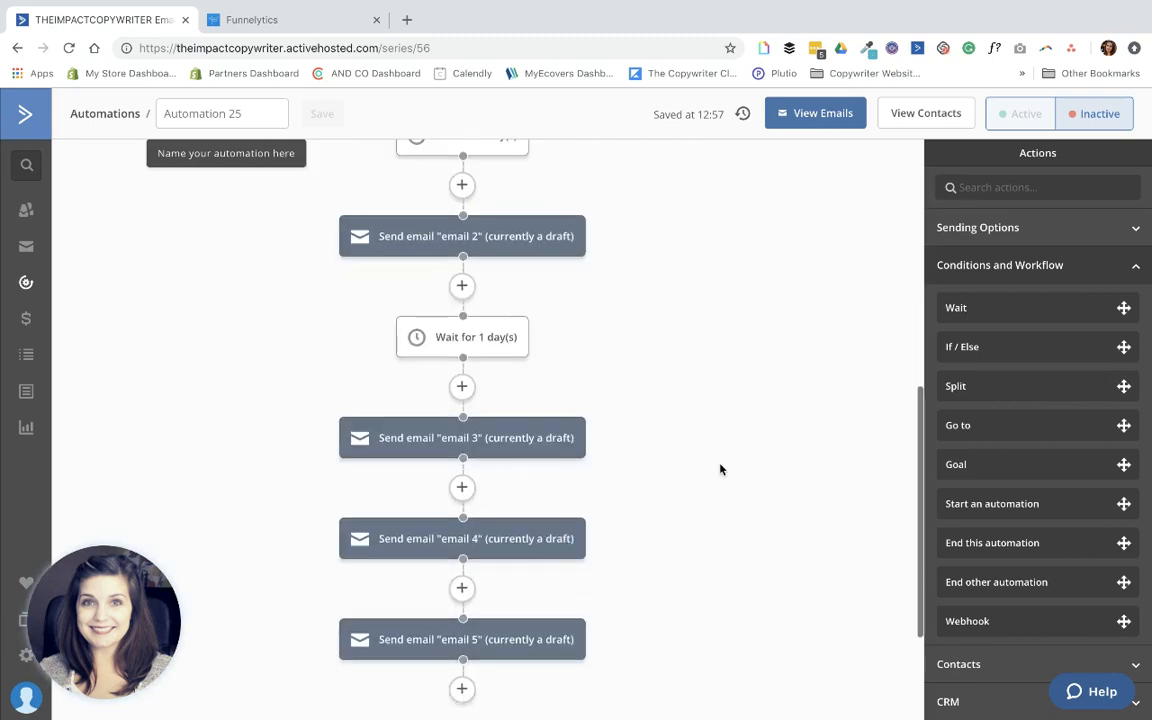
drag(958, 308, 487, 505)
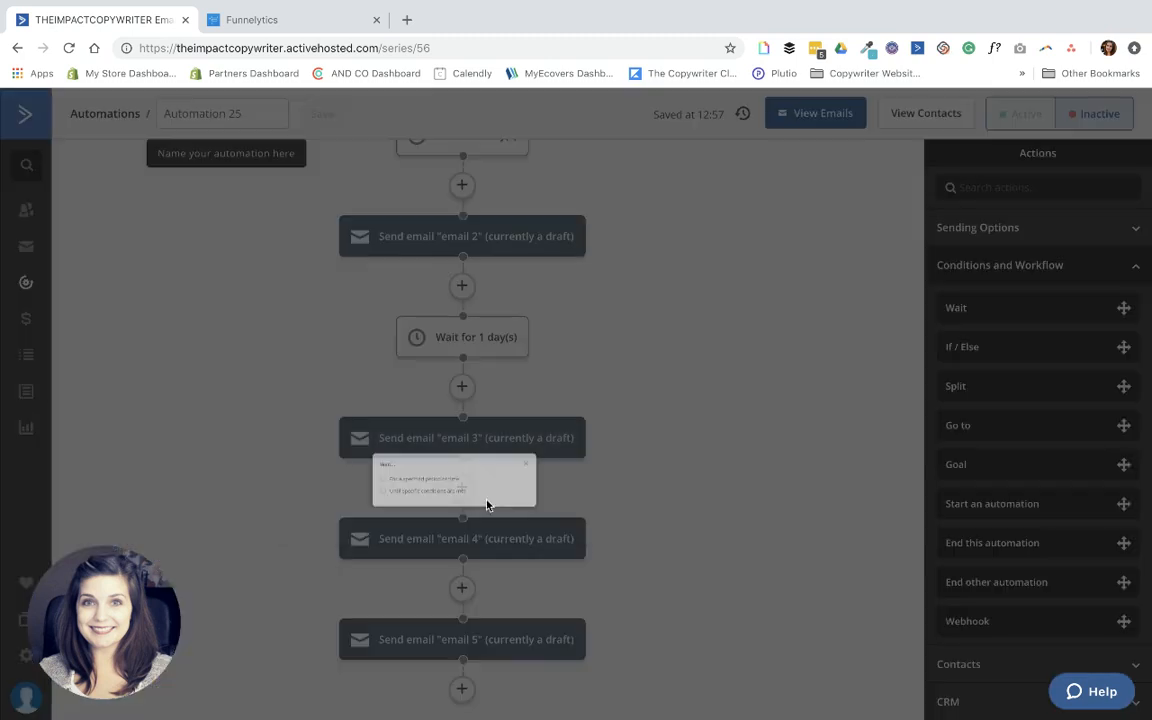
click(400, 477)
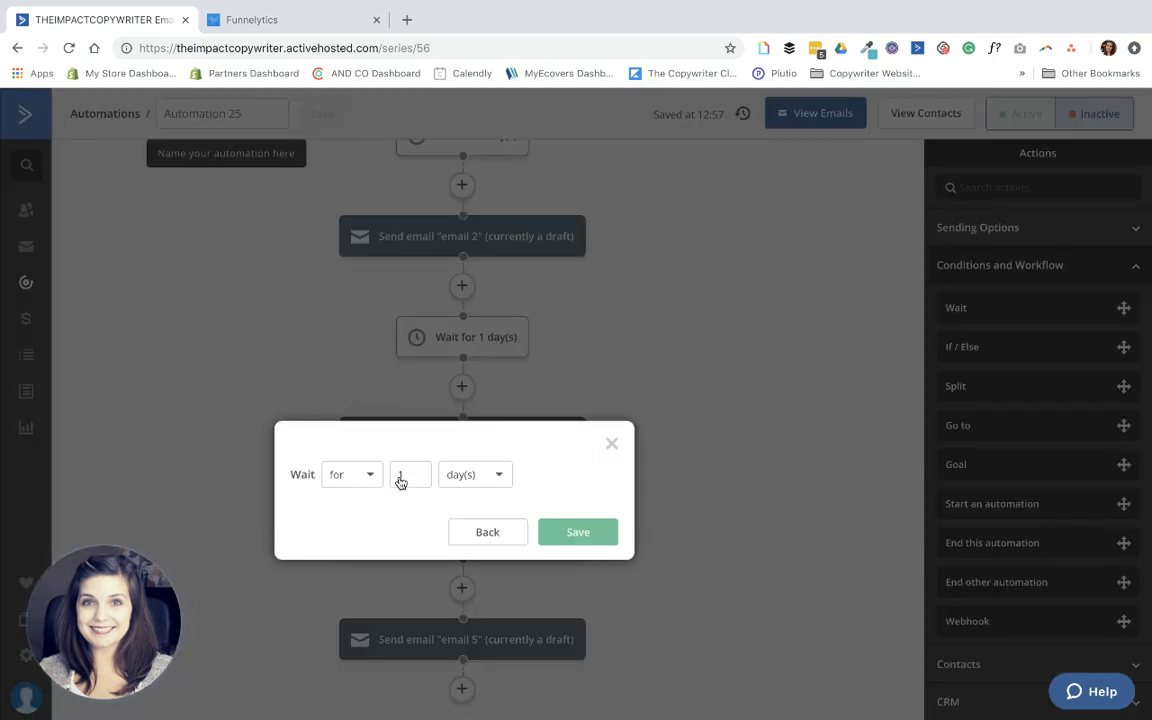
click(580, 533)
Insert a 1-day Wait condition between "email 4" and "email 5"
scroll(411, 566, down, 5)
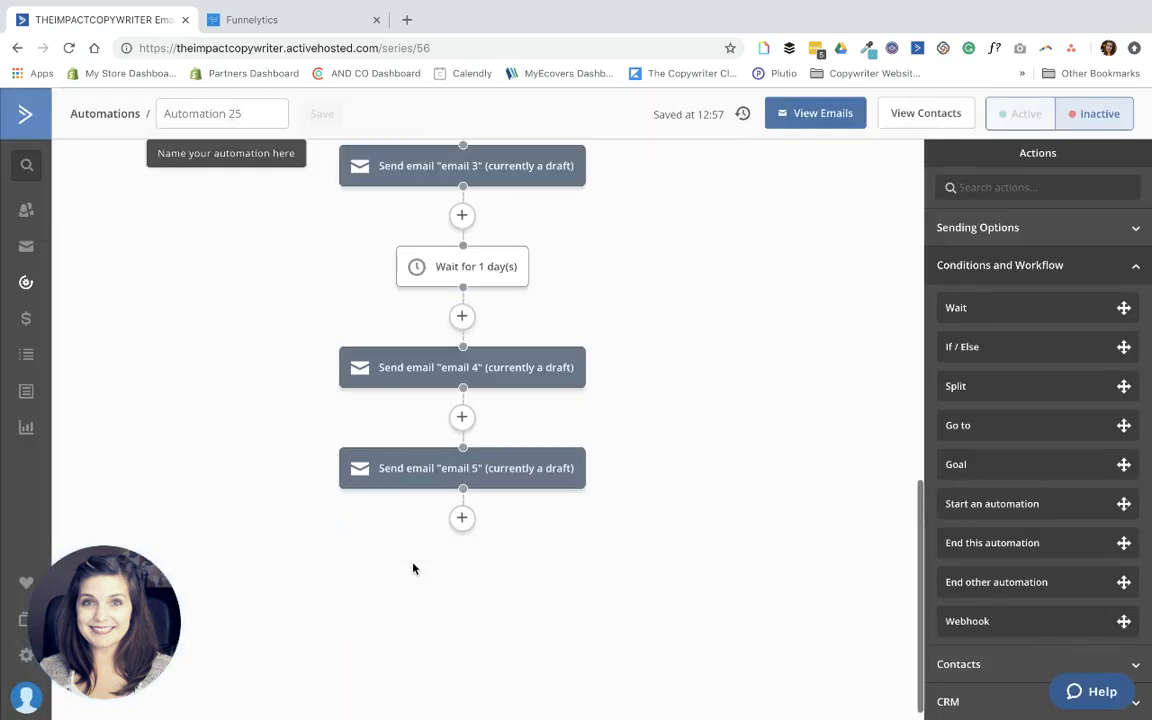
drag(958, 311, 478, 428)
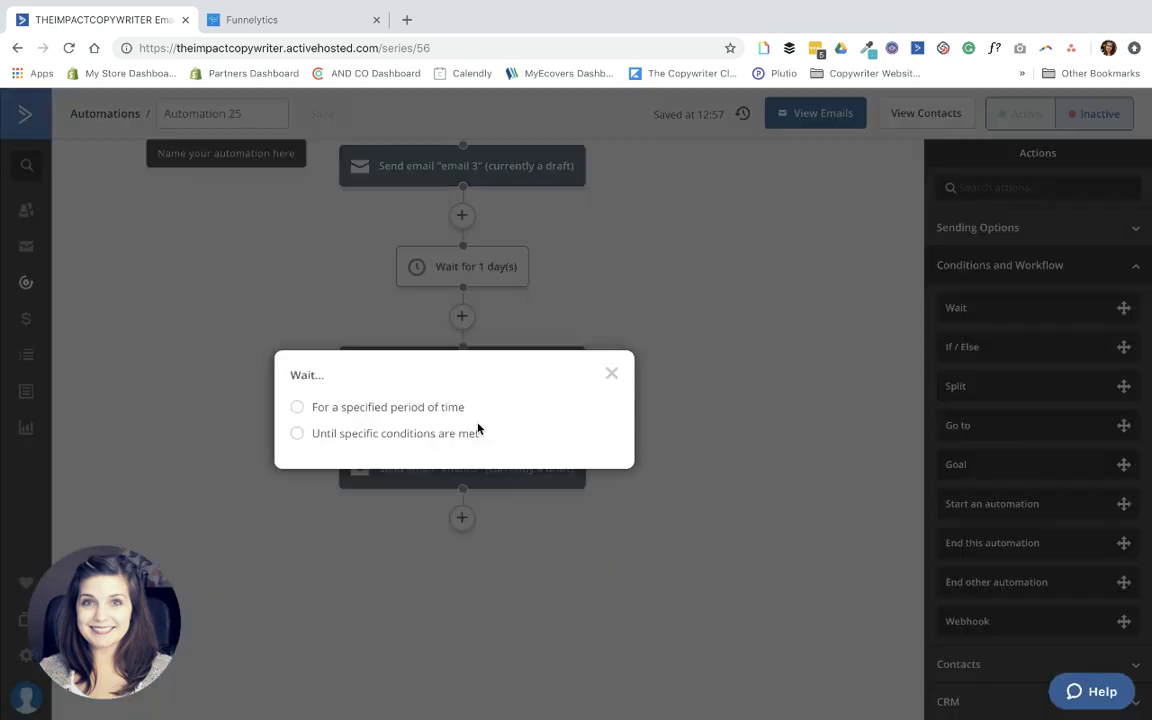
click(417, 414)
click(576, 461)
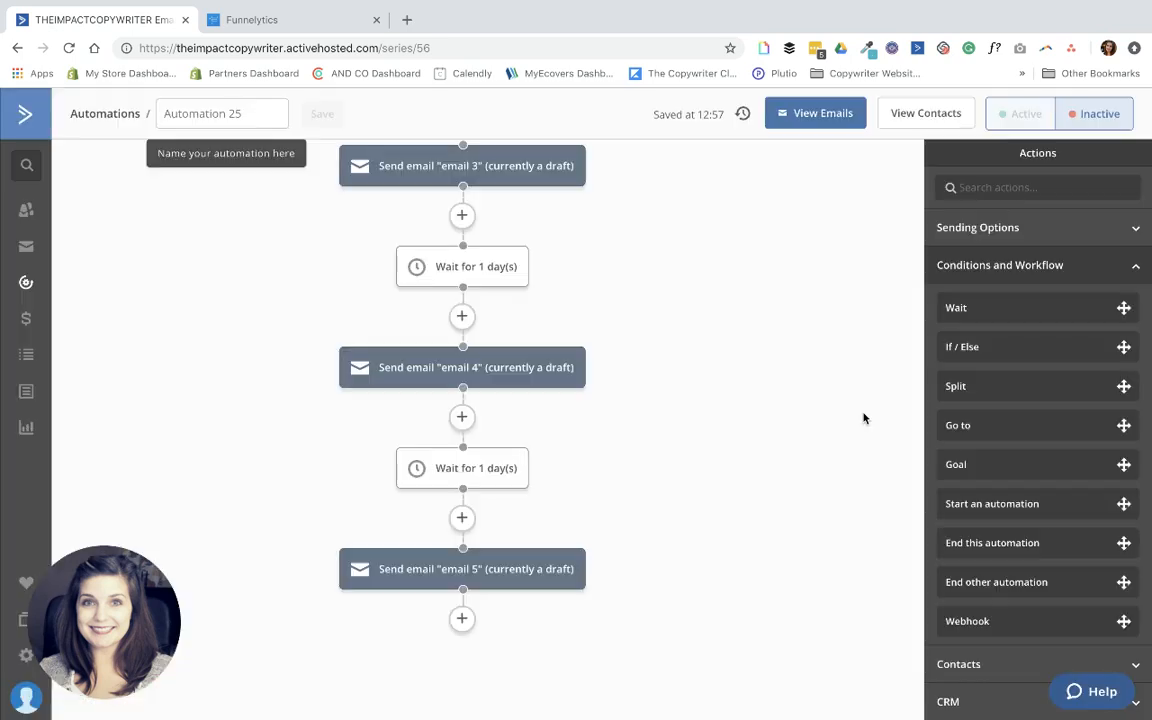
Add an "End this automation" action after "email 5" at the end of the sequence
scroll(823, 404, down, 1)
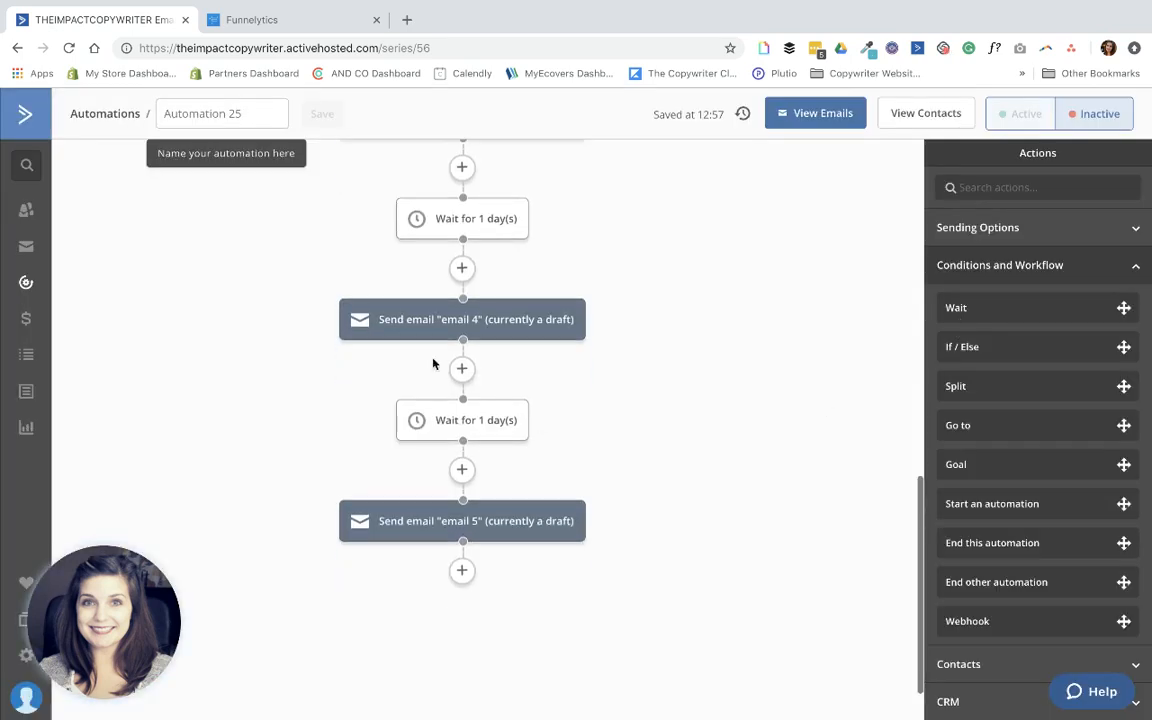
scroll(530, 520, up, 4)
scroll(465, 523, up, 6)
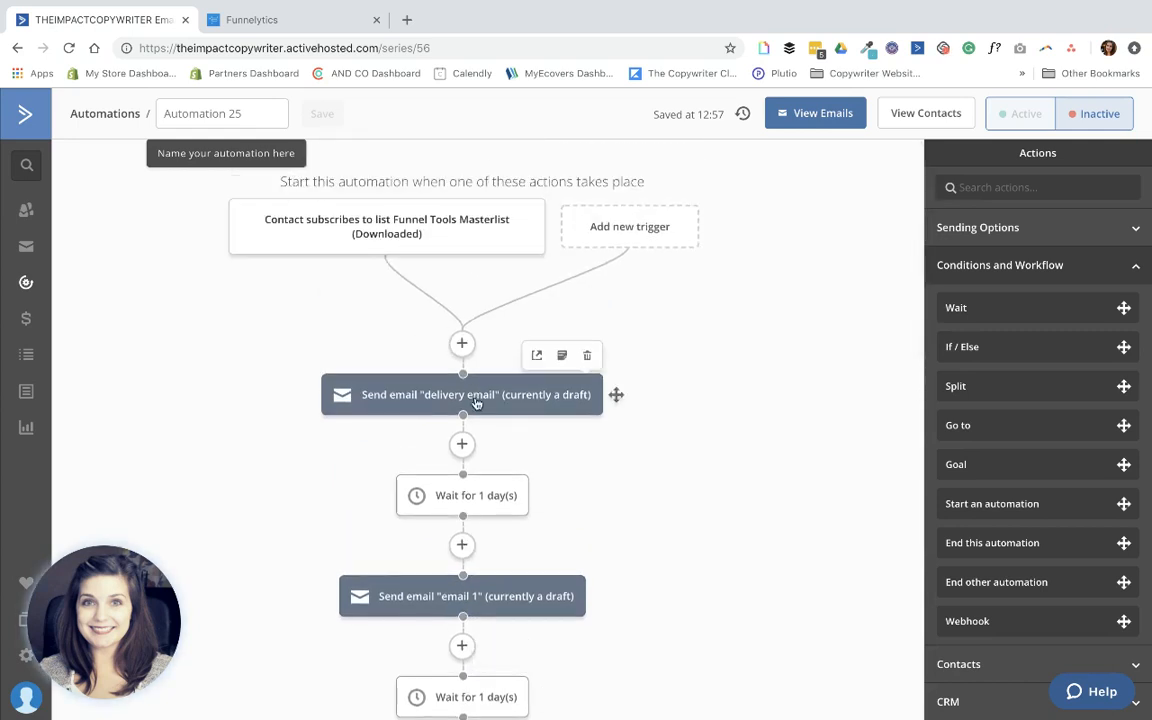
scroll(476, 404, down, 3)
scroll(476, 404, down, 15)
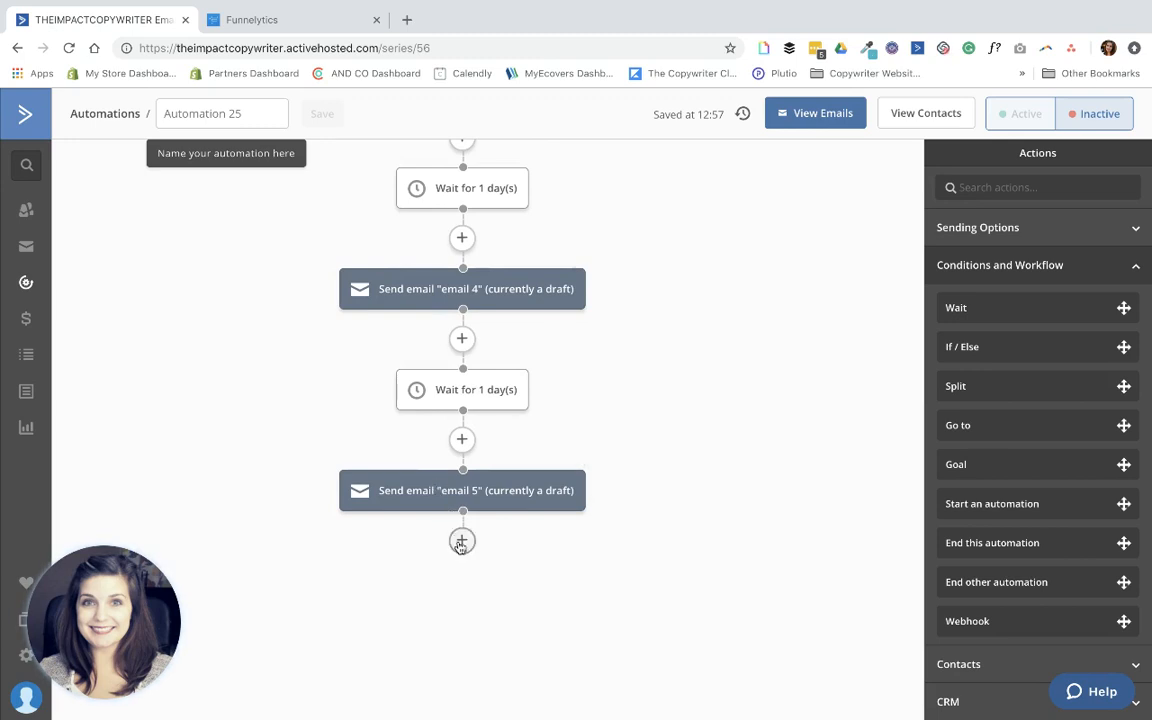
click(462, 540)
click(421, 254)
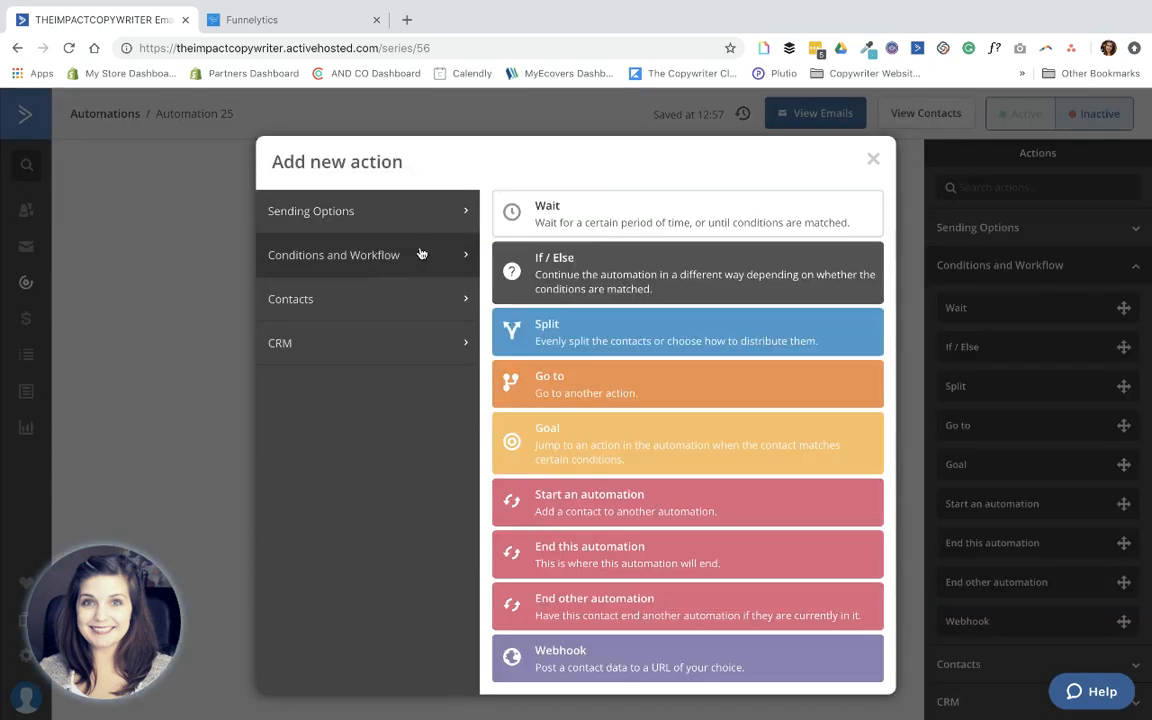
click(570, 560)
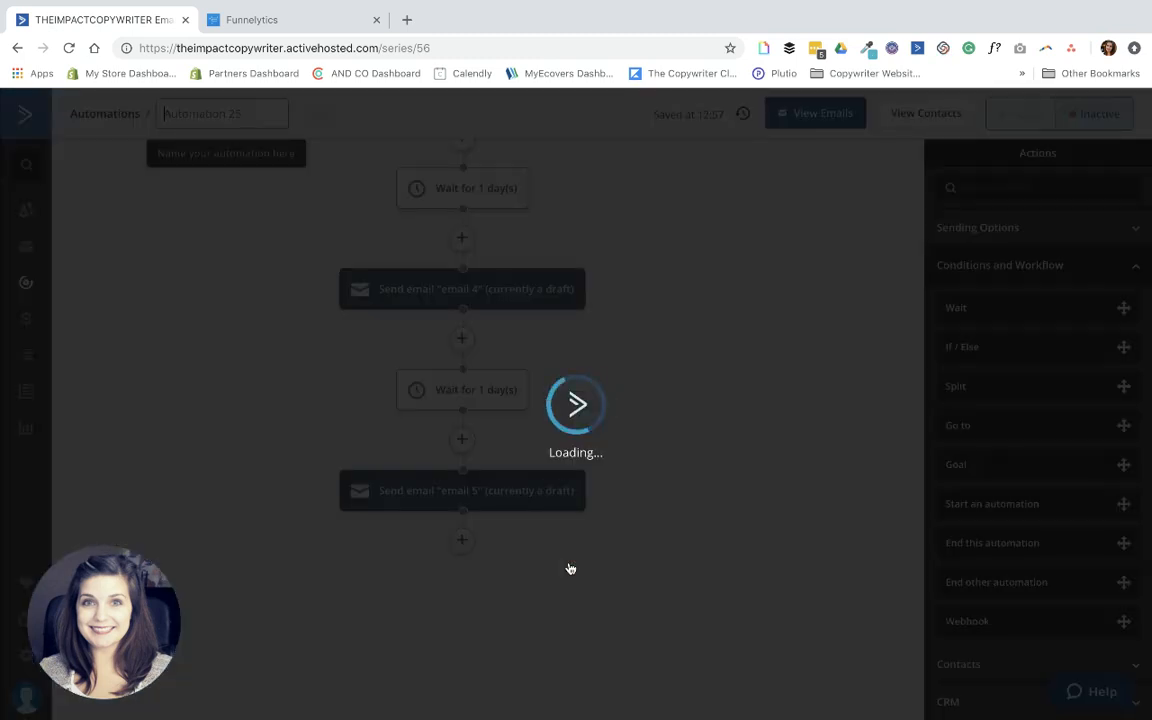
Insert an Add tag action with the tag "interested in tools" between the trigger and the delivery email
scroll(453, 597, up, 8)
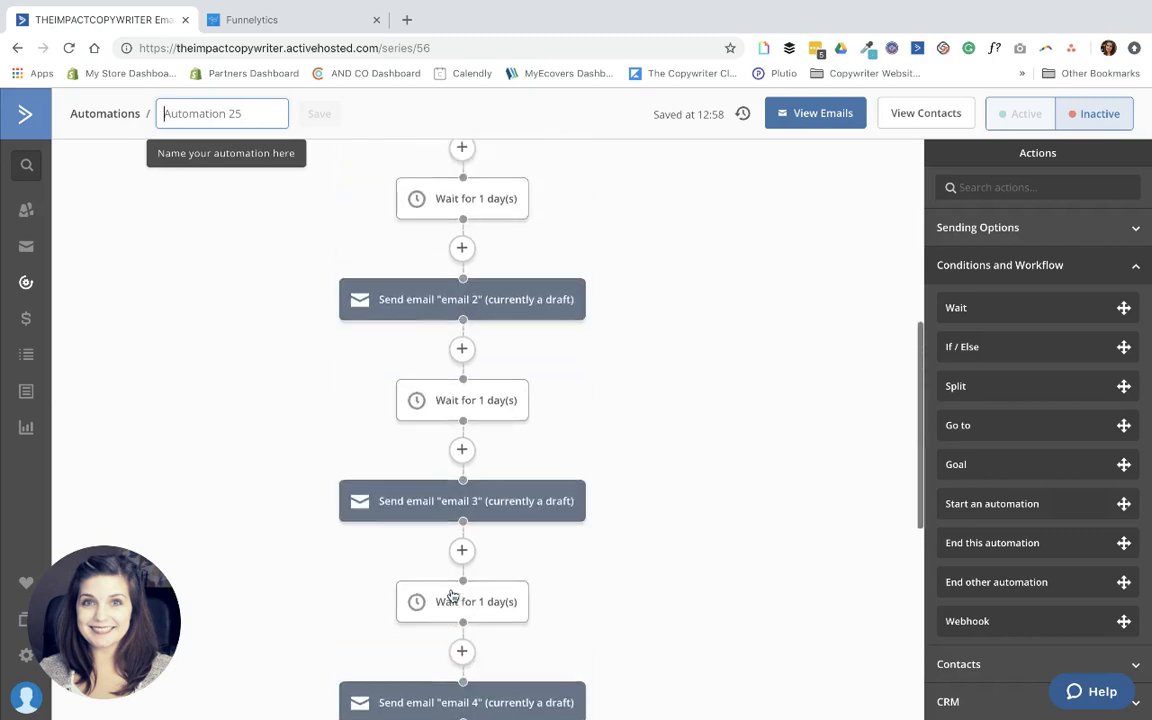
scroll(453, 597, up, 2)
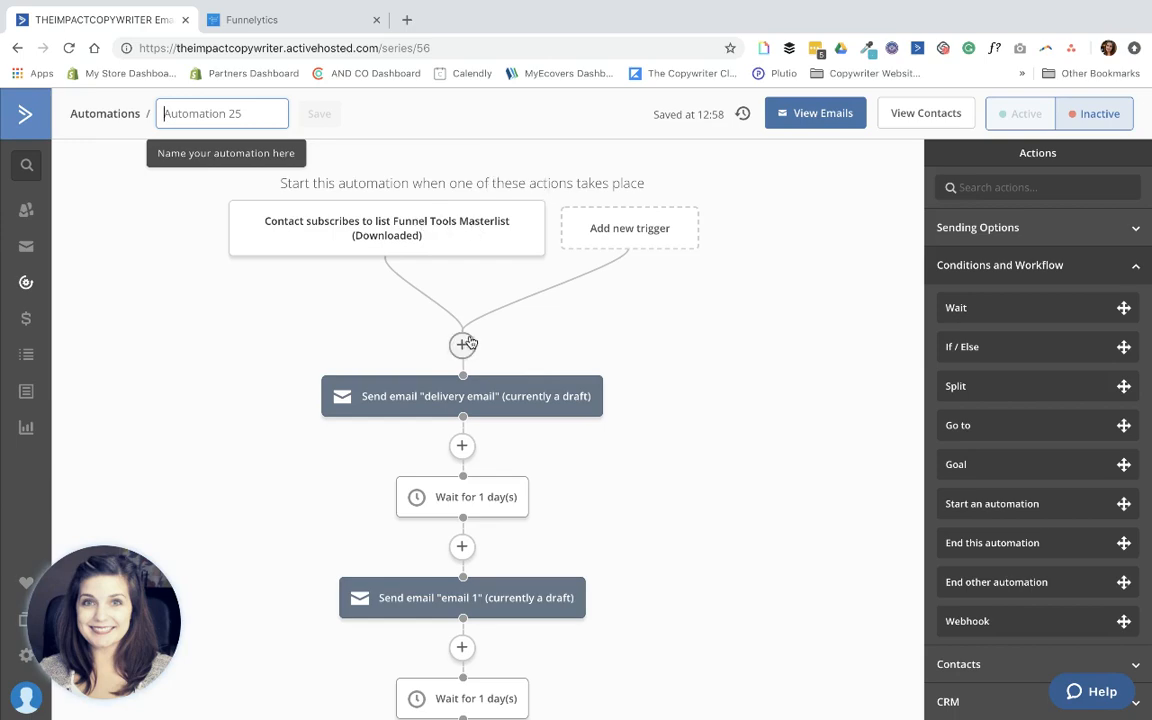
click(462, 344)
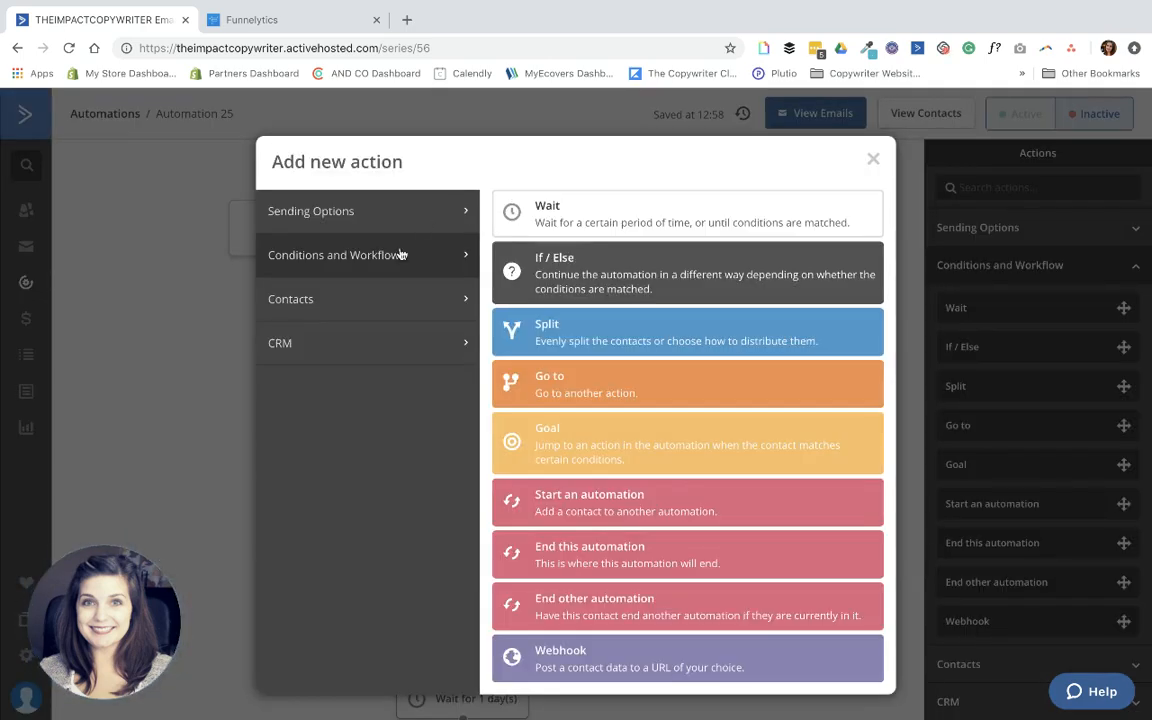
click(375, 301)
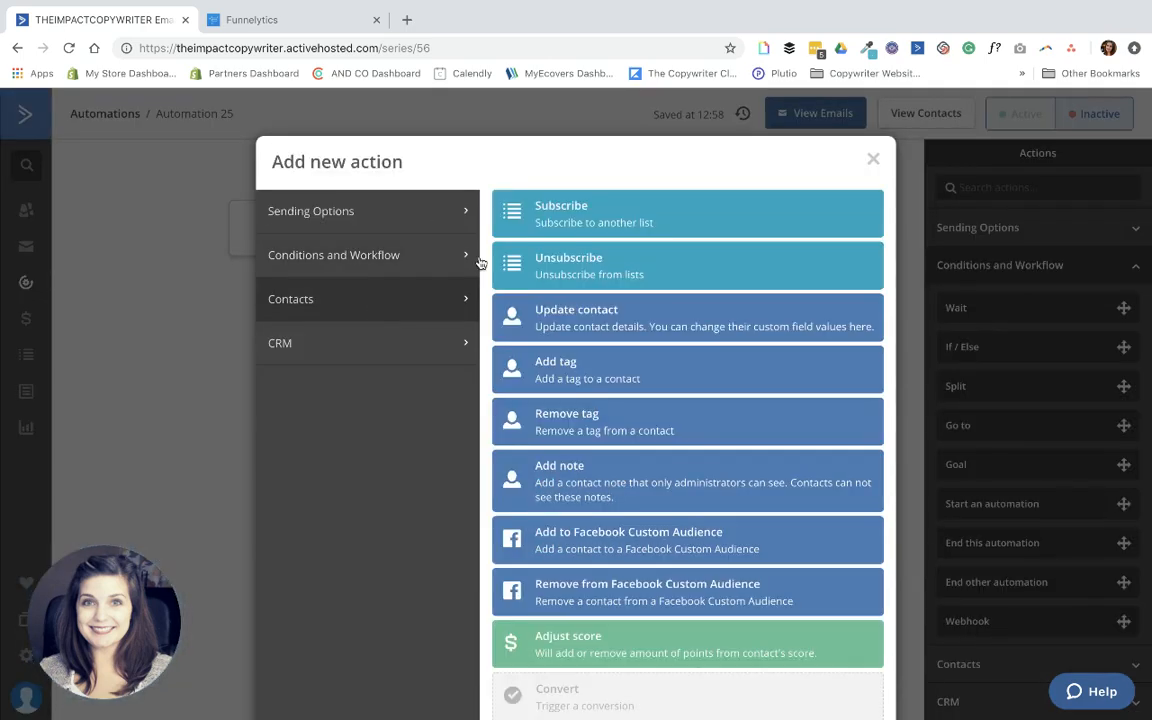
click(587, 384)
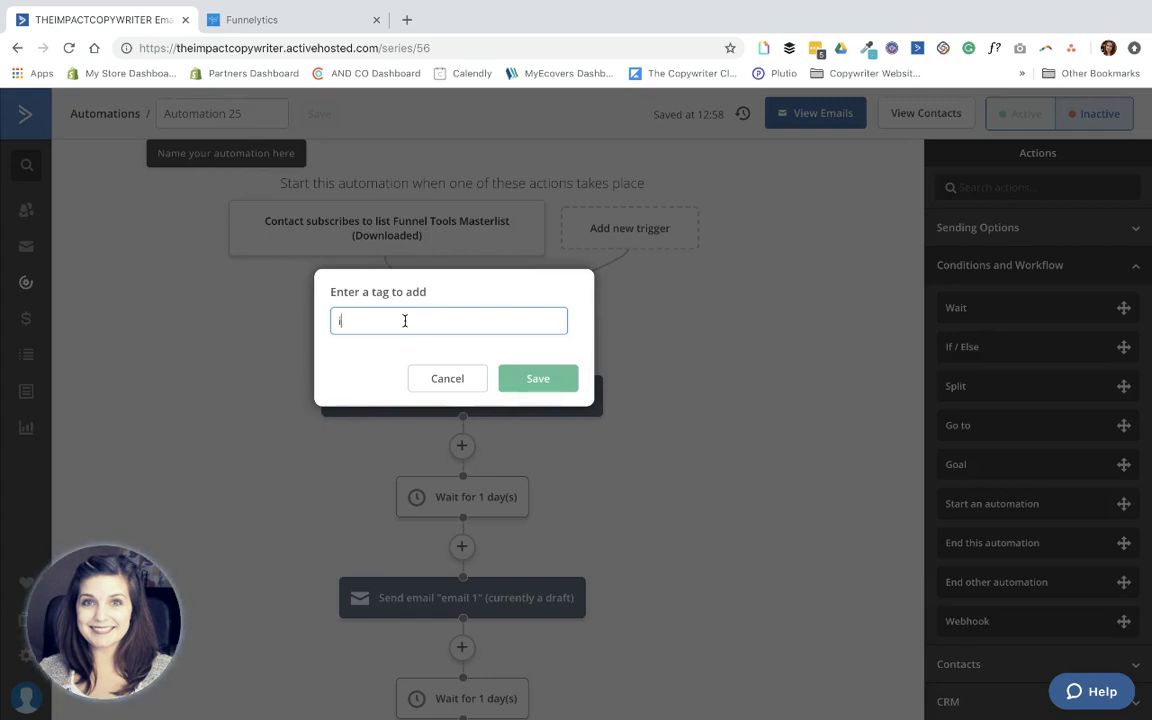
text(inte)
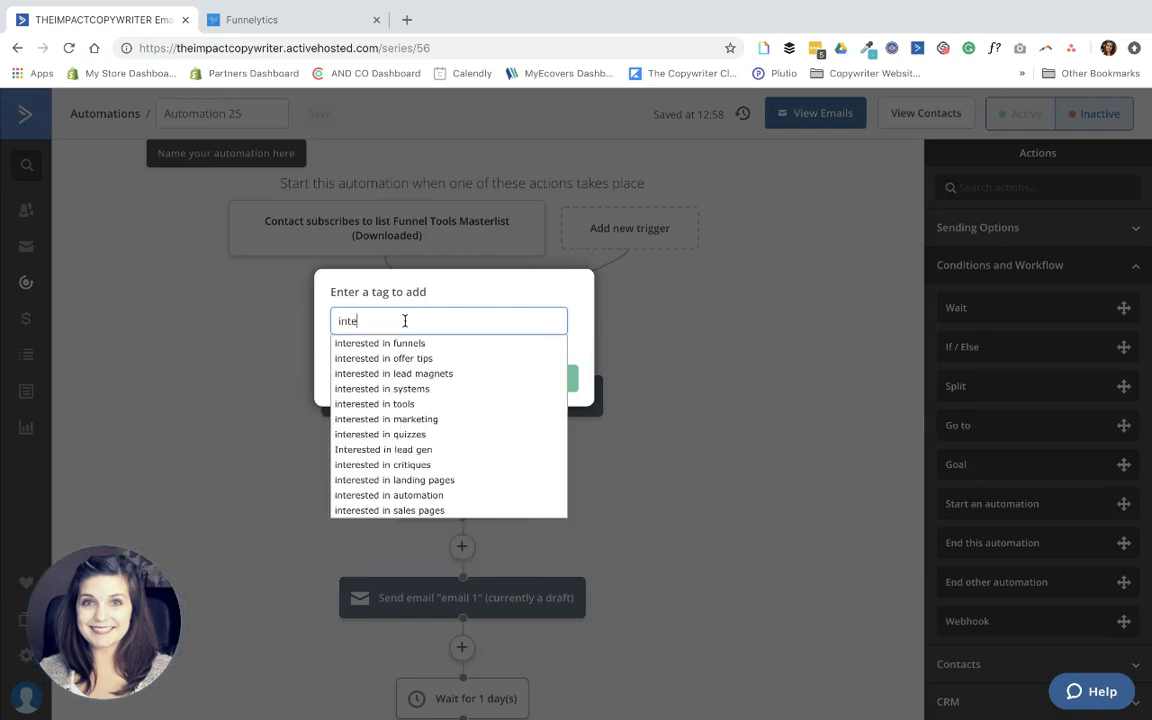
click(425, 404)
click(552, 385)
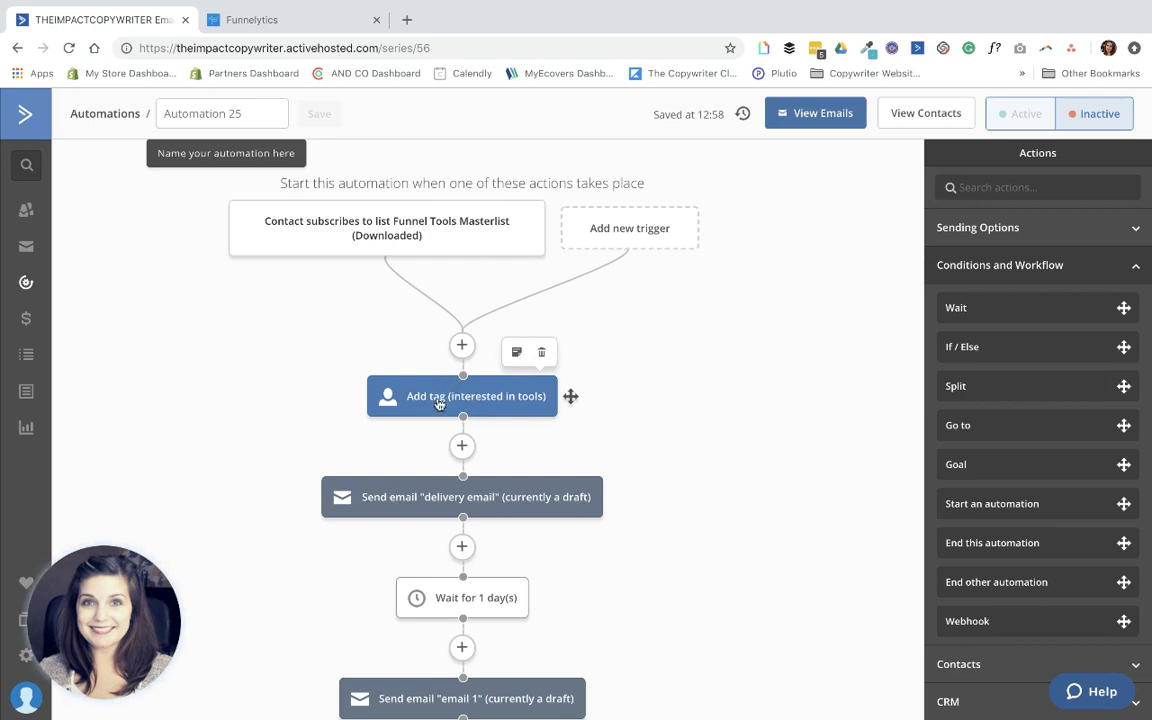
Insert a Subscribe action for the "Newsletter" list between the Add tag action and the delivery email
click(461, 445)
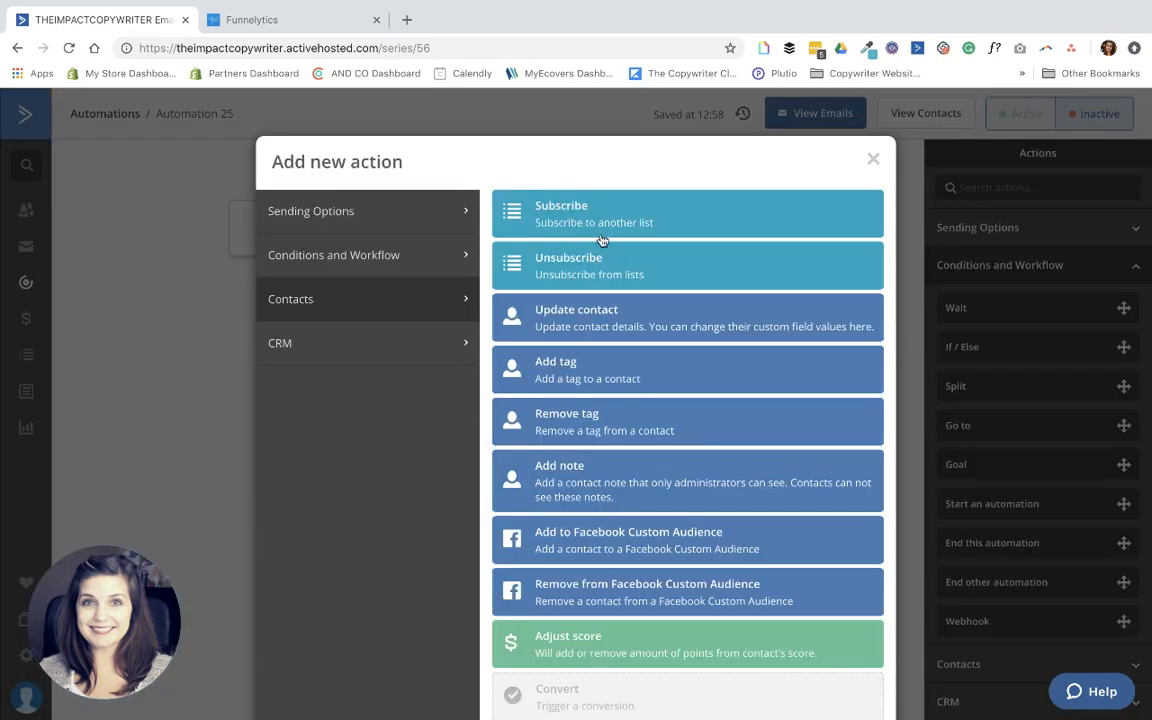
click(548, 217)
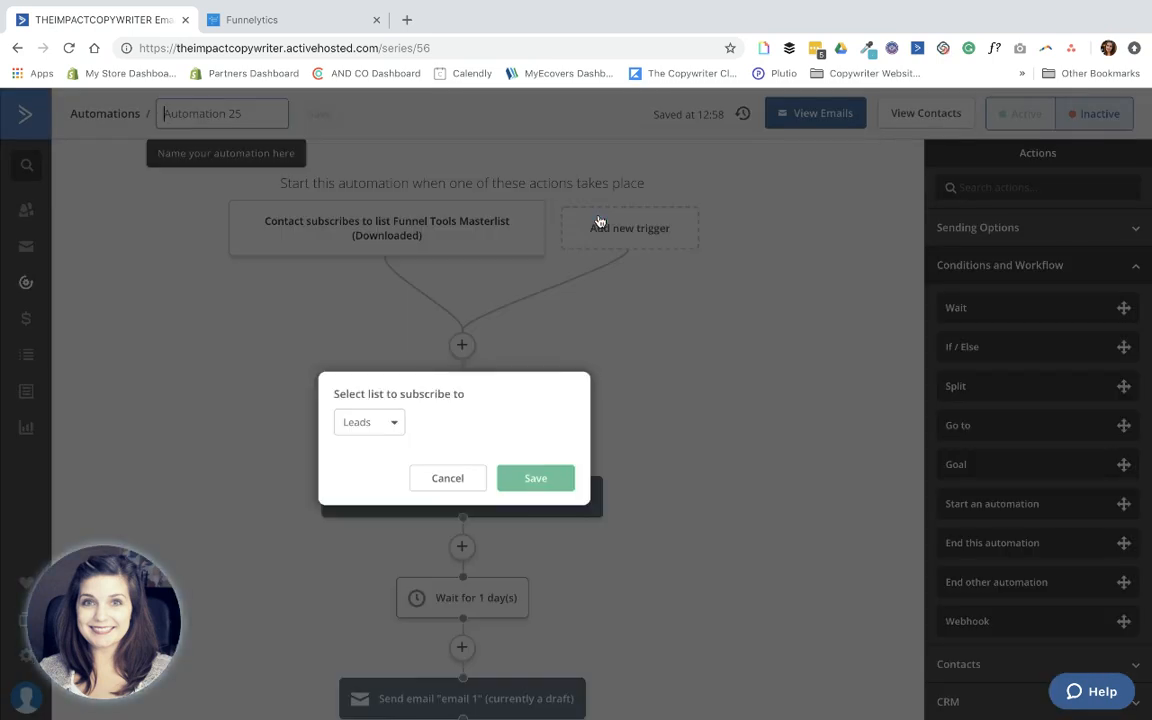
click(380, 425)
scroll(378, 600, down, 1)
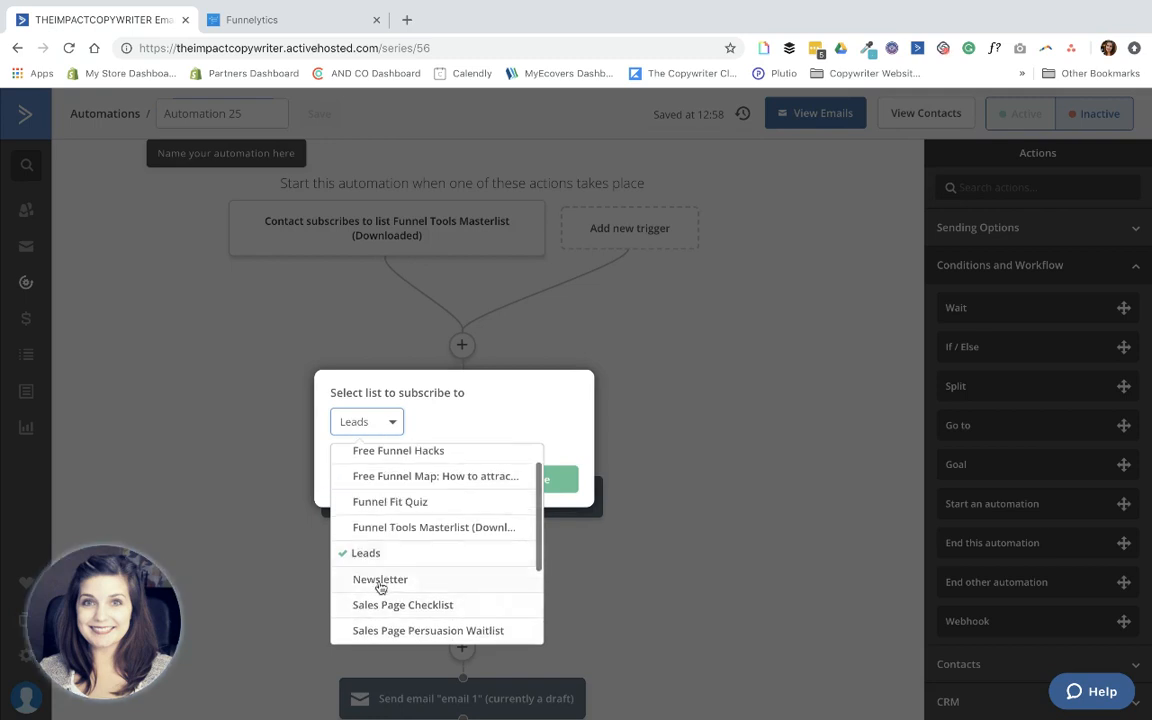
click(380, 580)
click(531, 483)
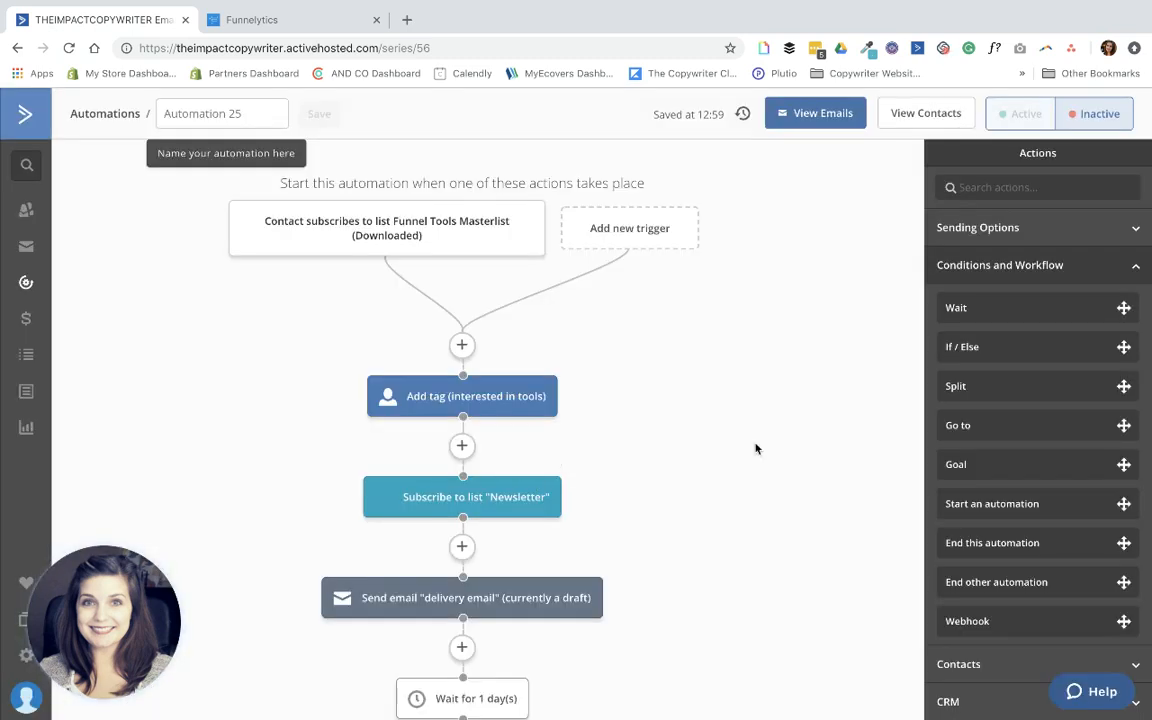
Review the start of the automation from the list trigger through the tag, Newsletter subscription and delivery email
scroll(756, 447, down, 2)
scroll(756, 447, up, 2)
scroll(756, 447, down, 1)
scroll(756, 448, up, 1)
mouse_move(380, 505)
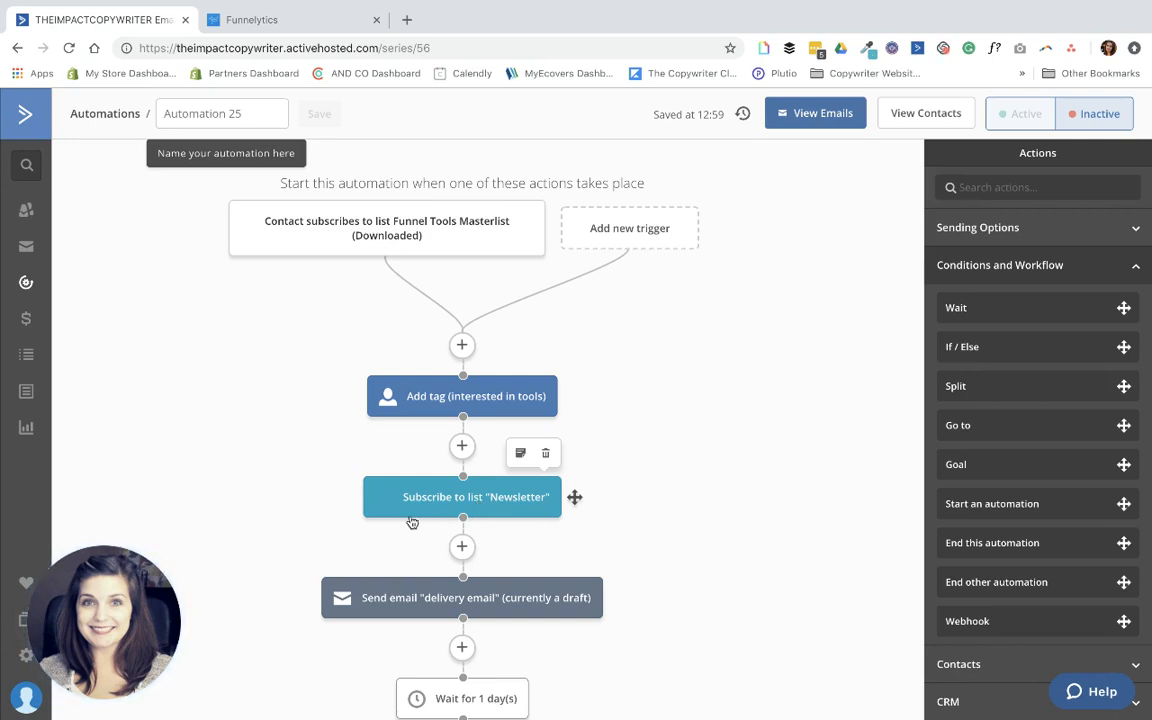
scroll(411, 520, down, 1)
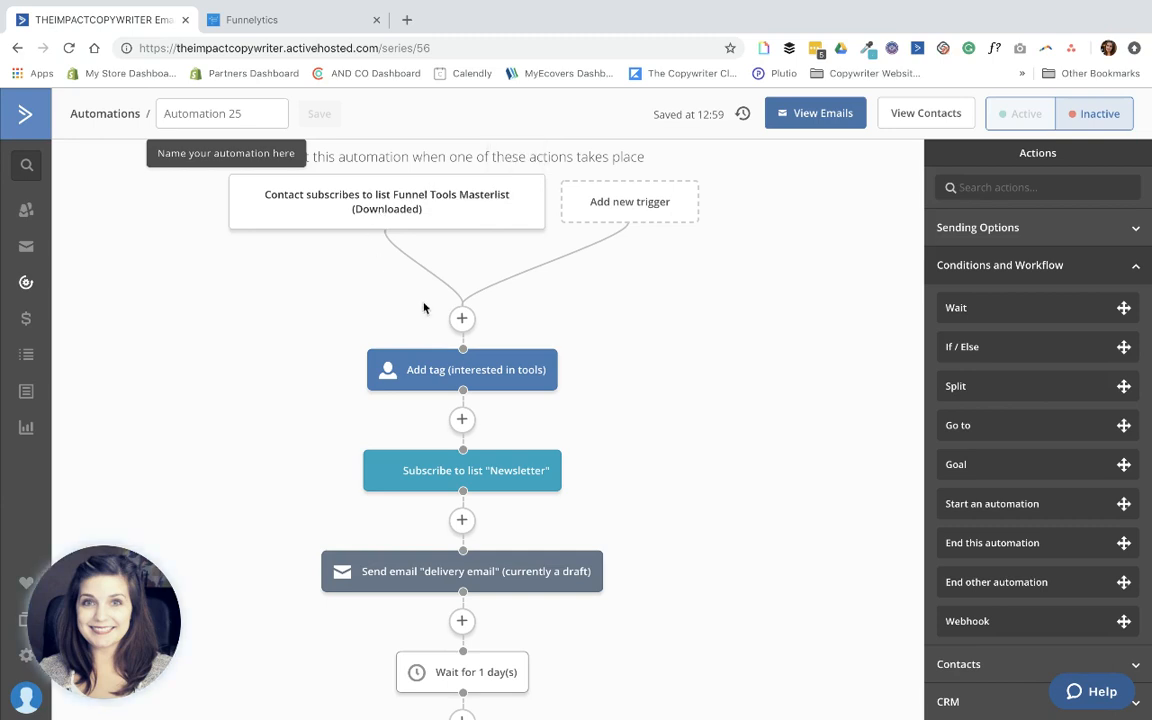
scroll(453, 570, down, 2)
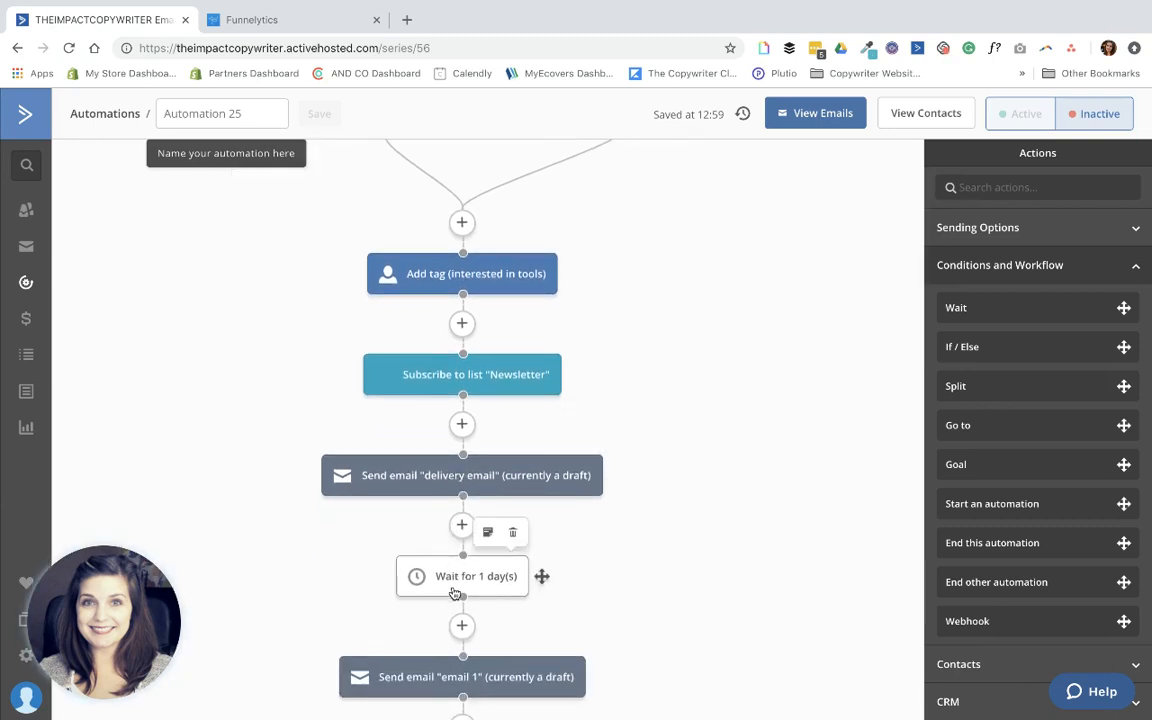
scroll(389, 448, up, 3)
Insert a Wait action that waits until specific conditions are met, between the first one-day wait and "email 1"
scroll(389, 448, down, 6)
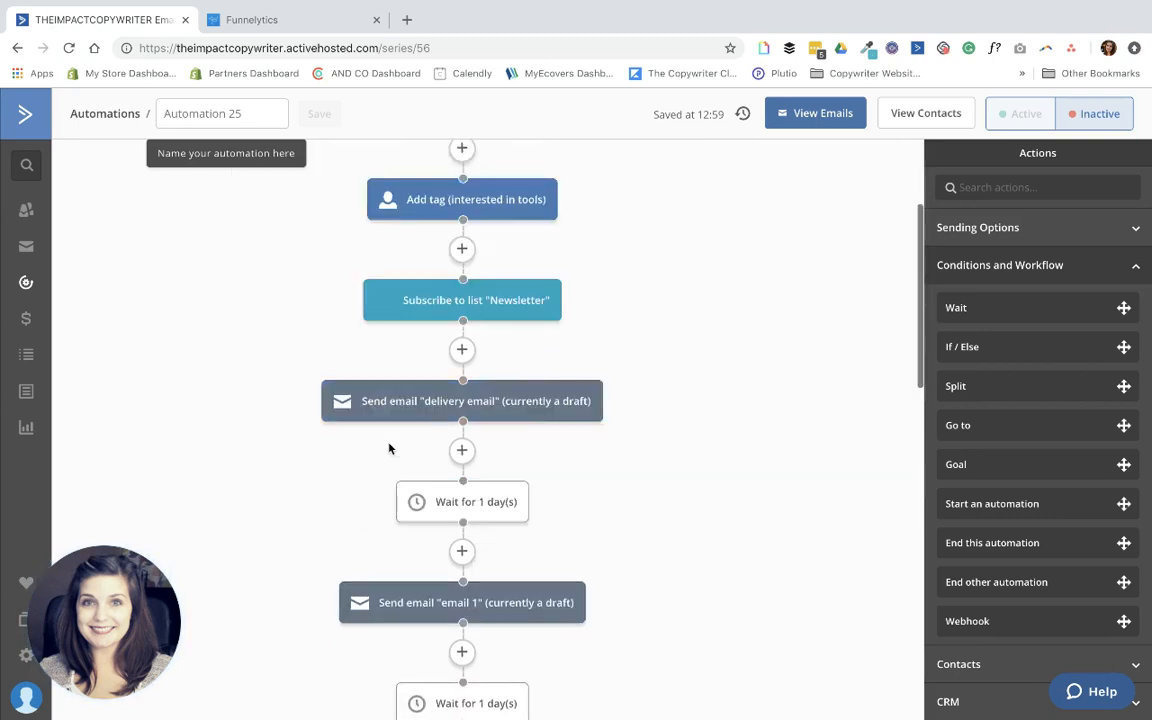
scroll(389, 448, down, 2)
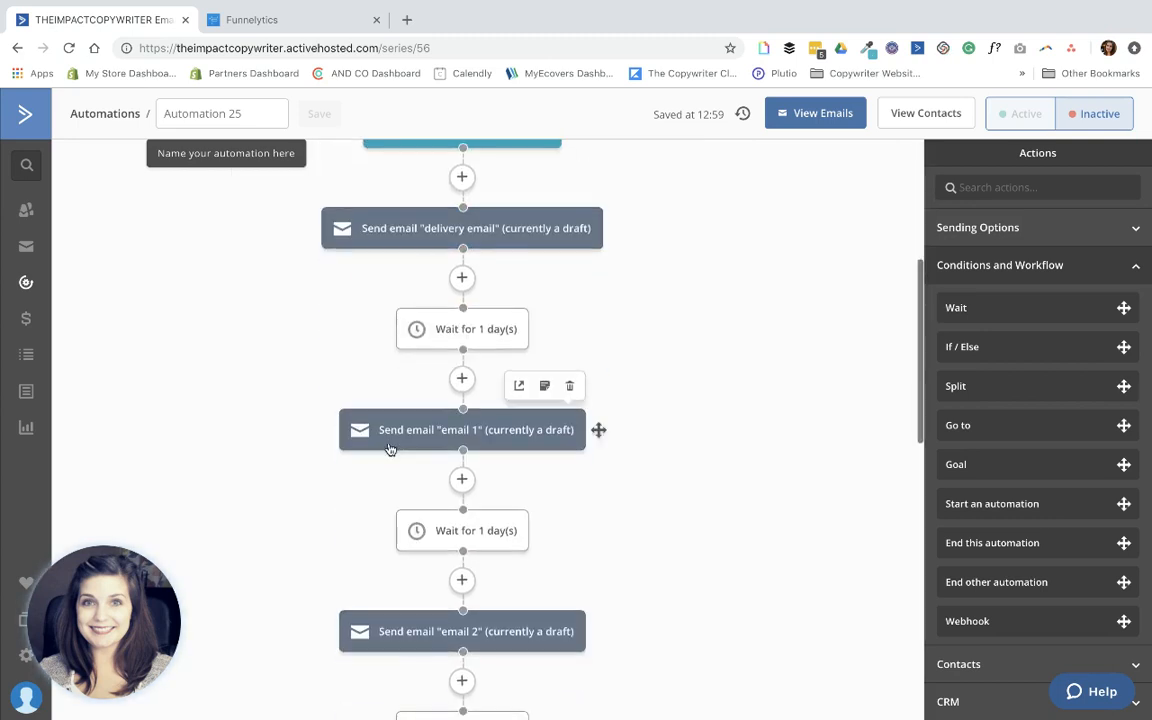
click(458, 384)
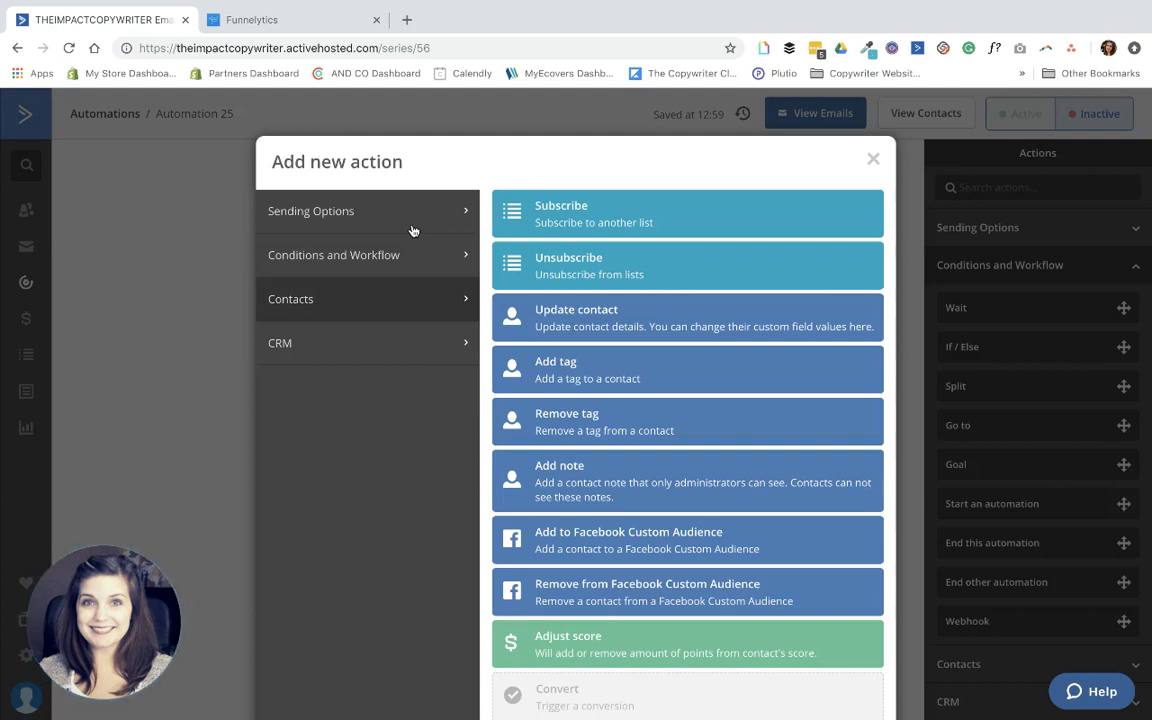
click(332, 213)
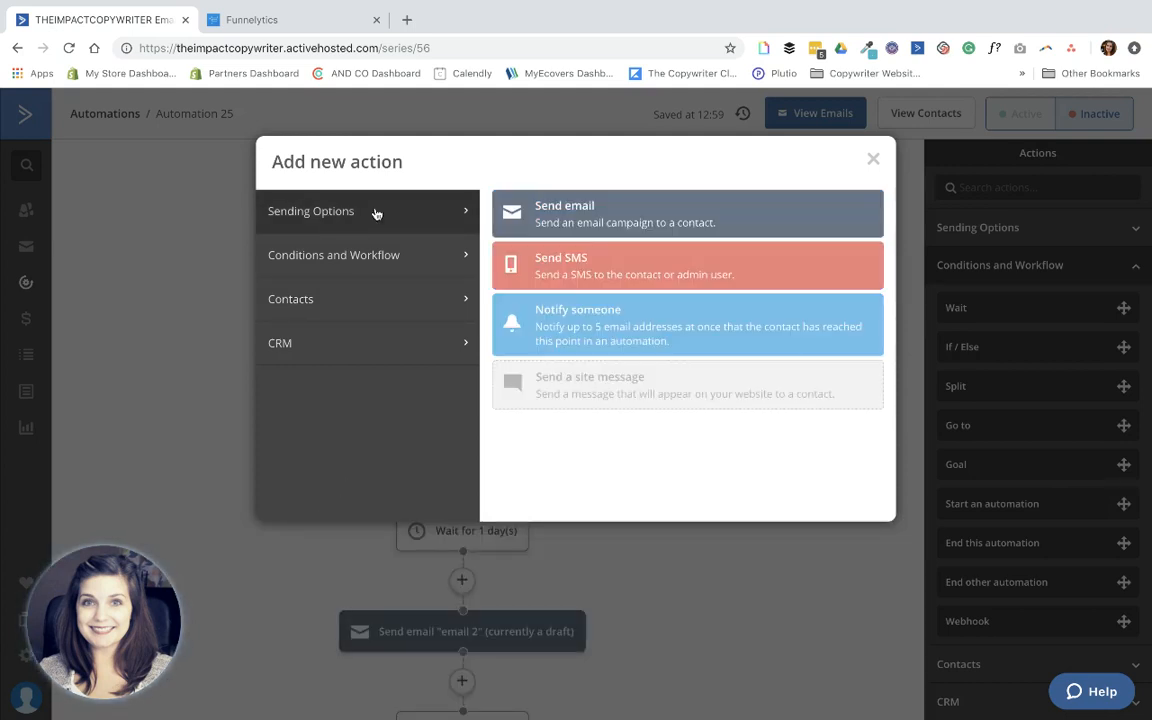
click(428, 260)
click(585, 221)
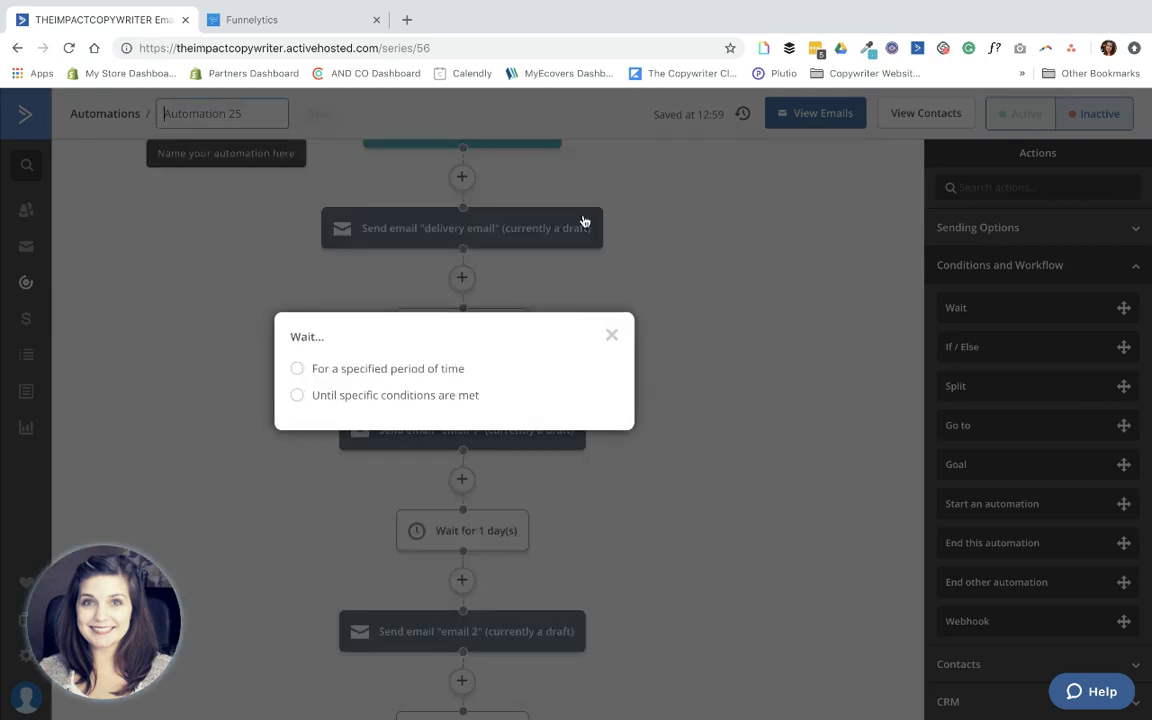
click(411, 396)
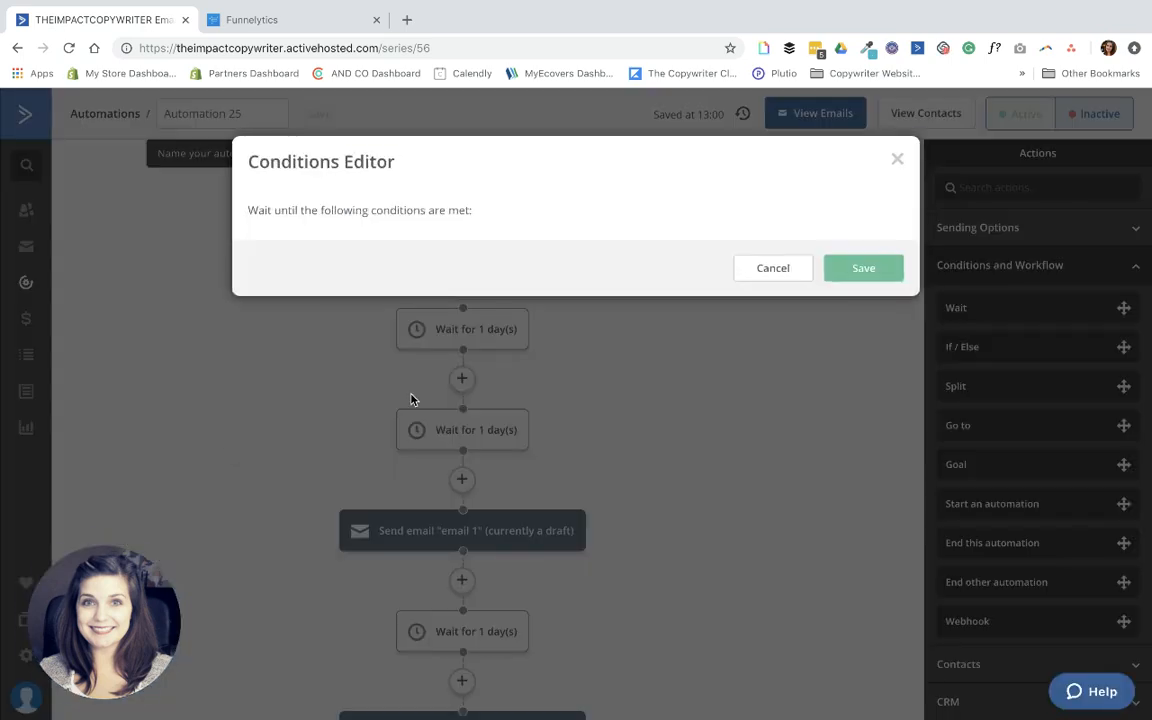
Set the wait condition to Current time (Contact's Timezone) is 9 (9AM) and save it with no time limit
click(327, 253)
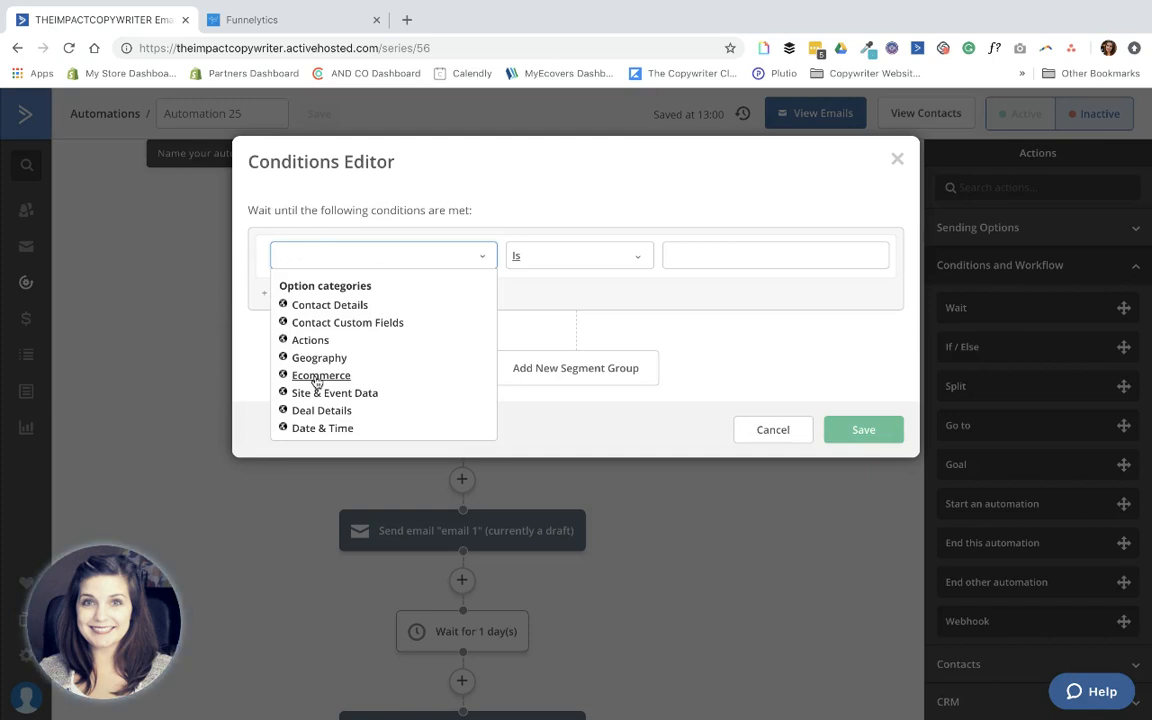
click(317, 430)
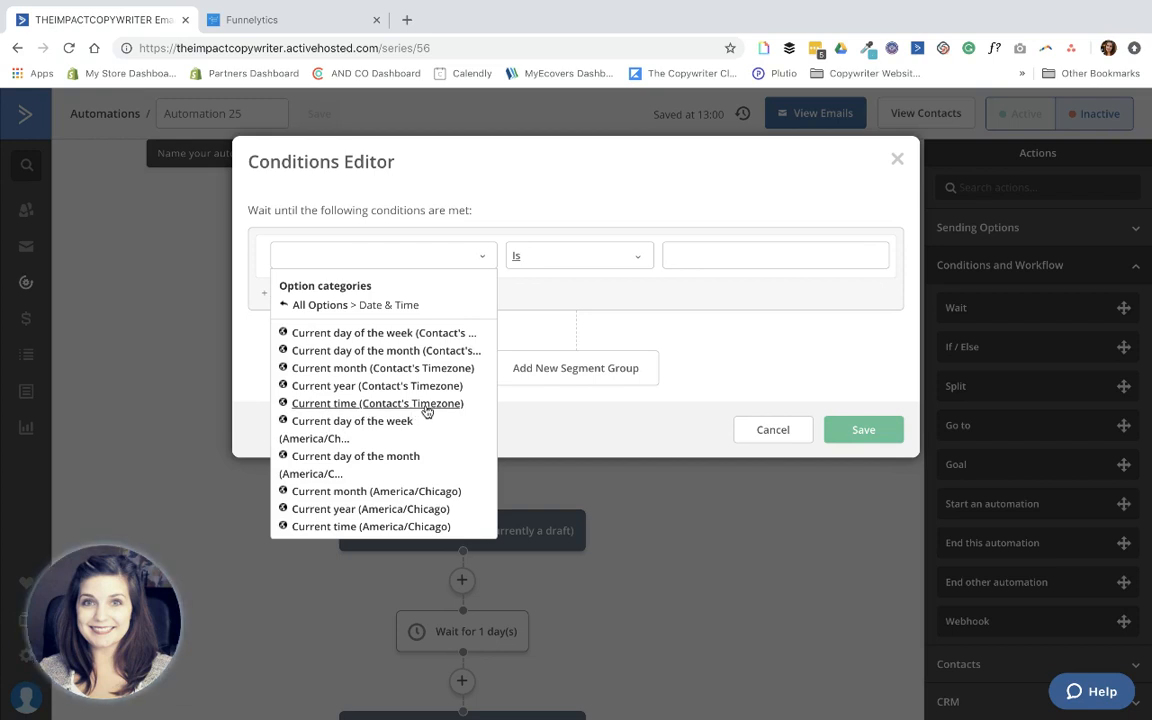
click(369, 405)
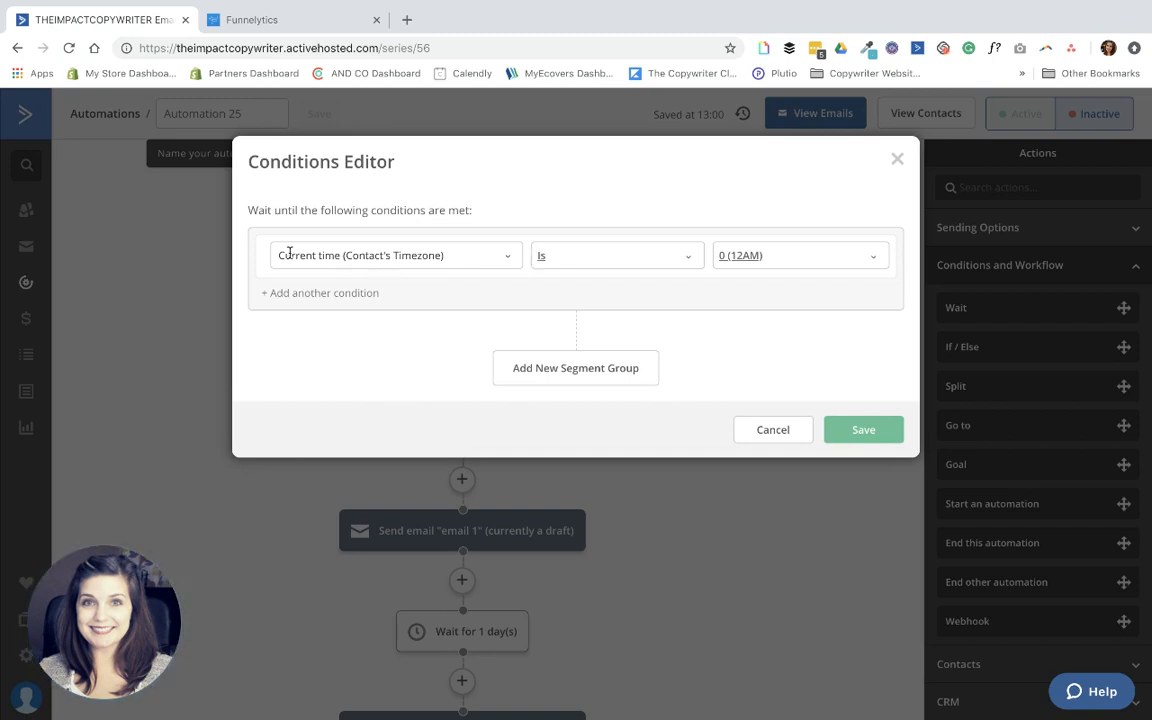
click(725, 260)
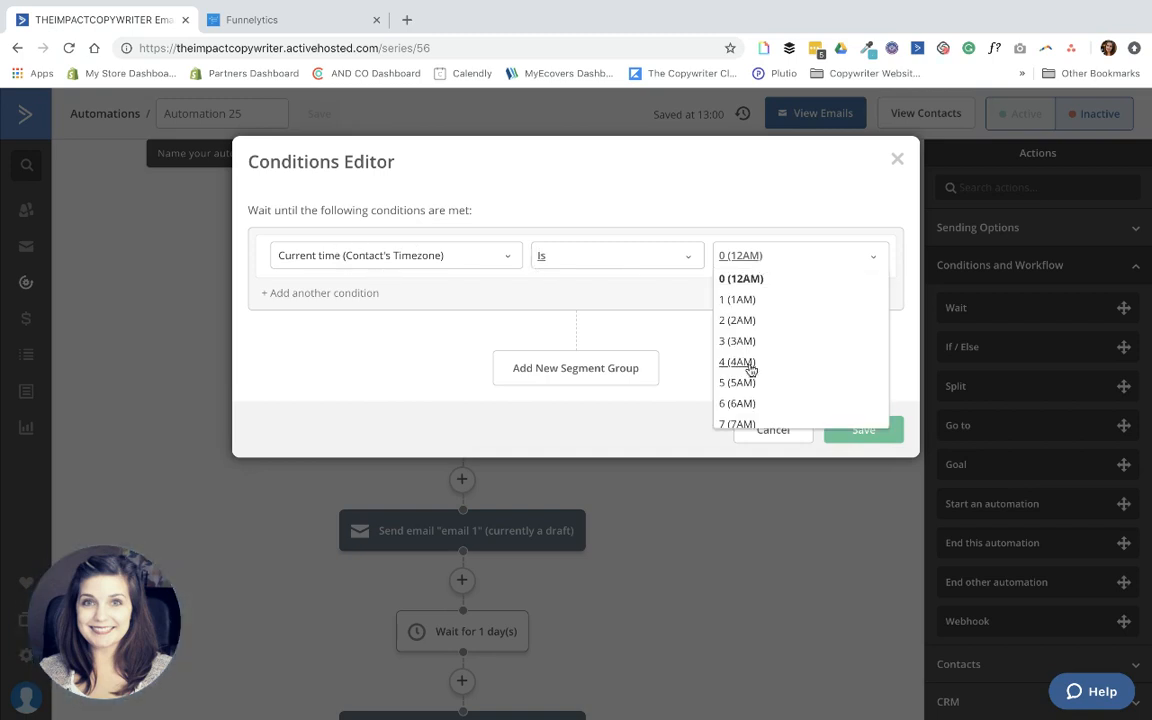
scroll(748, 380, down, 2)
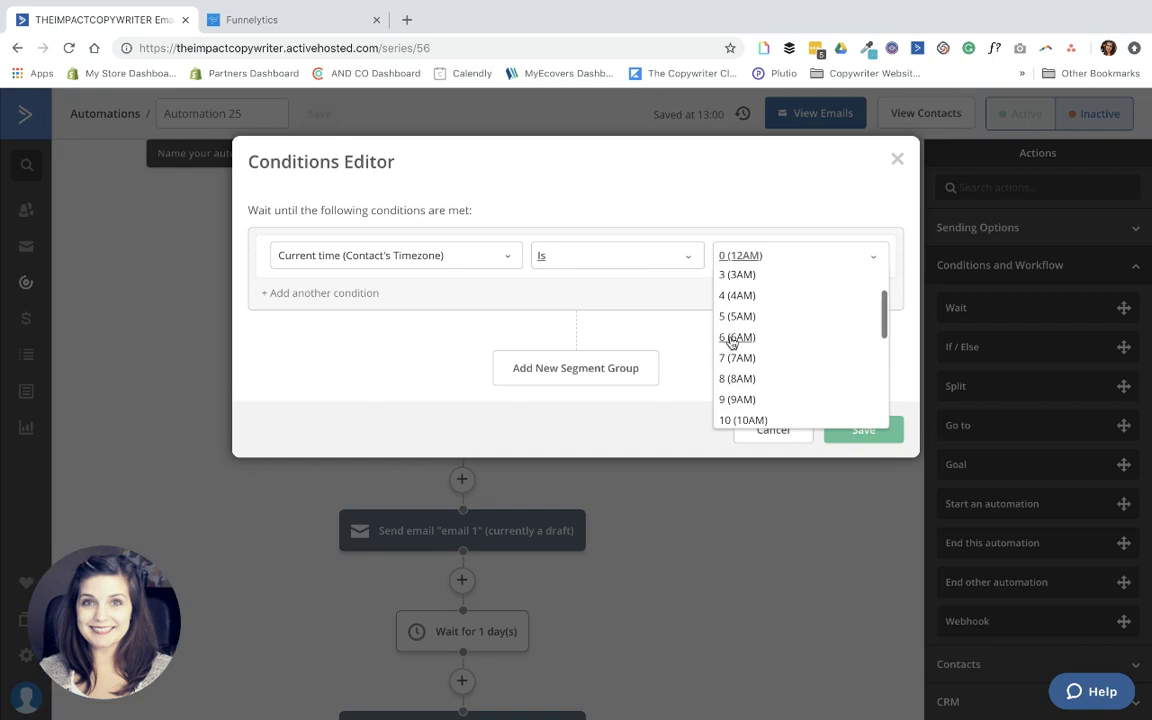
click(736, 400)
click(868, 431)
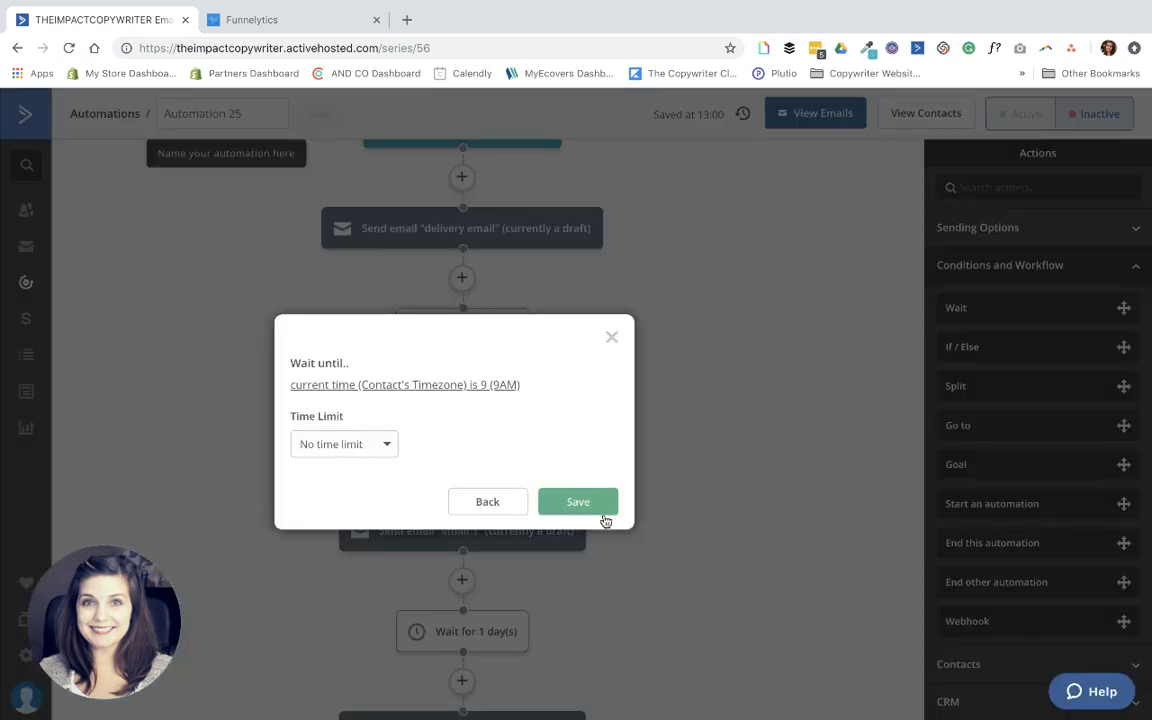
click(604, 508)
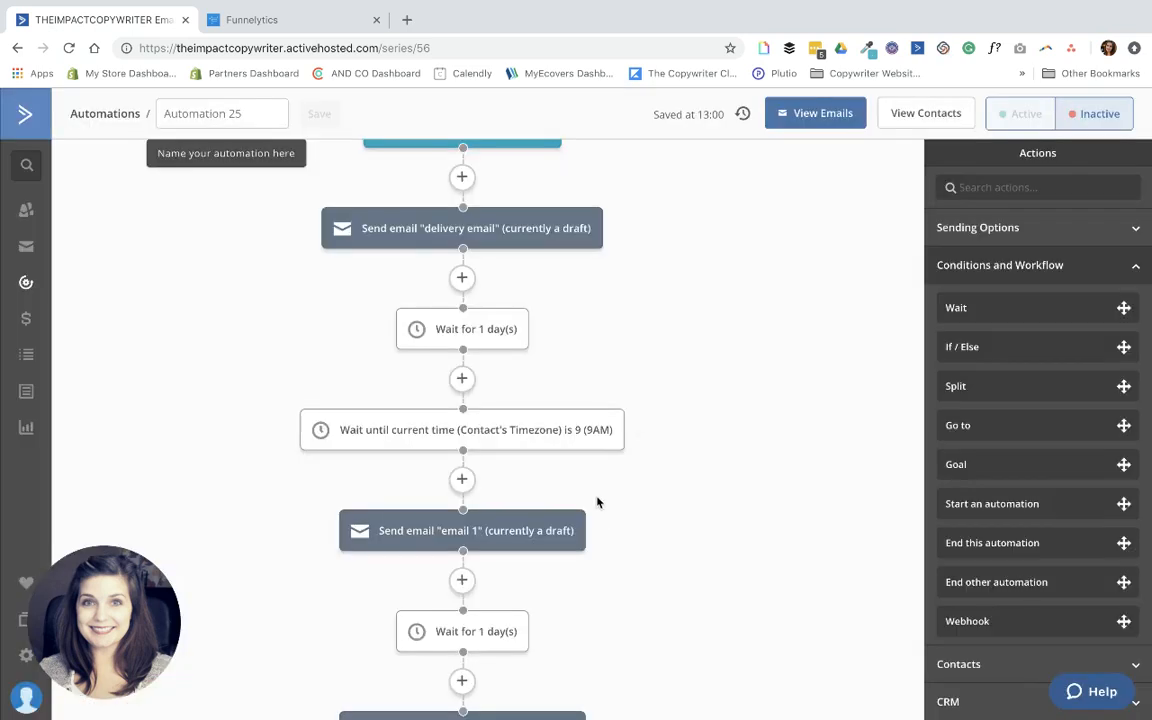
Review the sequence from the list trigger through the delivery email, the 9AM wait and the follow-up emails
mouse_move(424, 342)
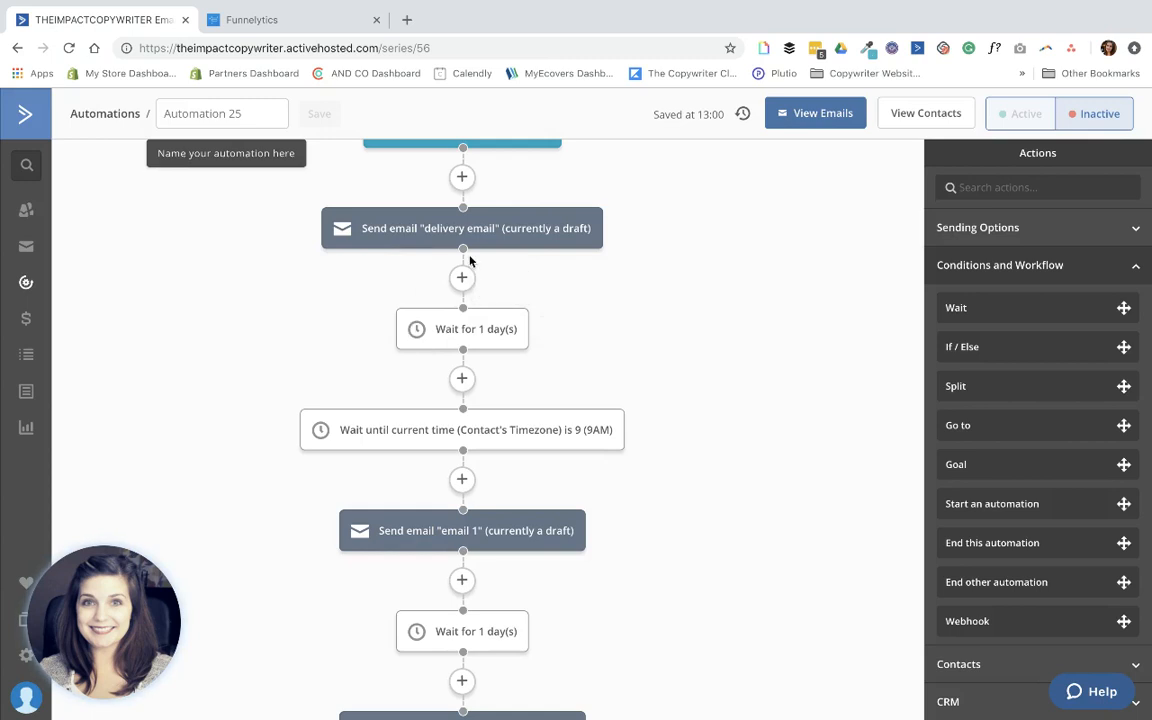
mouse_move(504, 419)
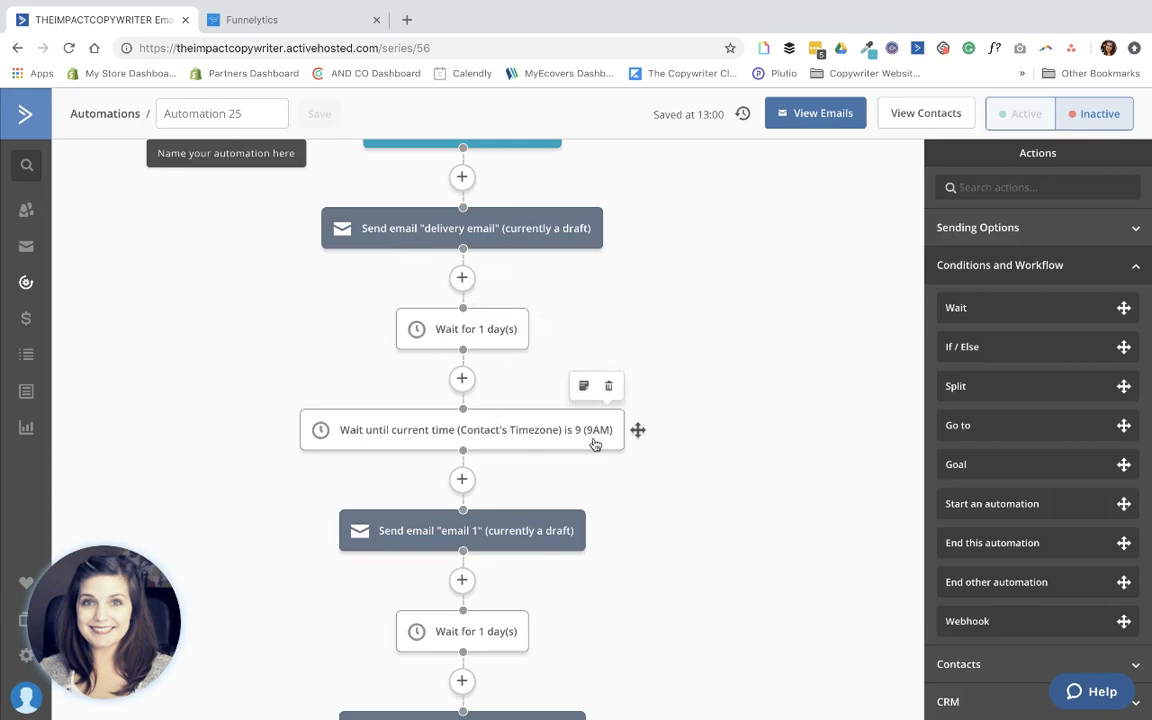
scroll(590, 443, down, 2)
mouse_move(452, 458)
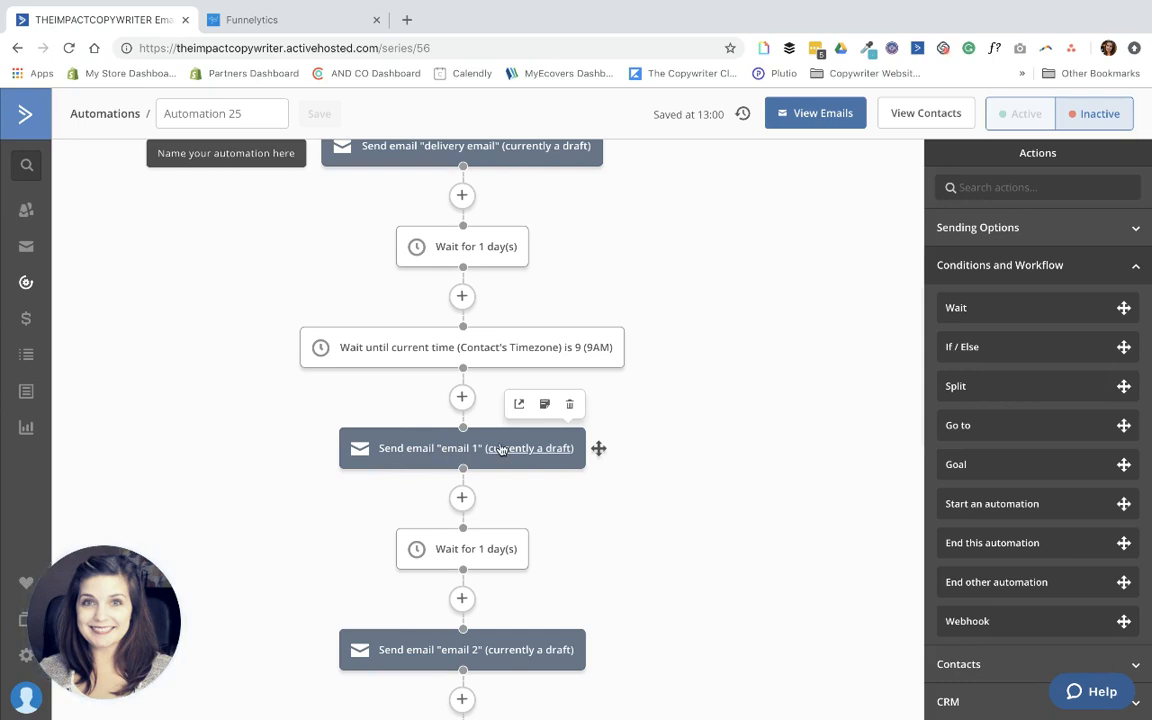
scroll(490, 430, down, 1)
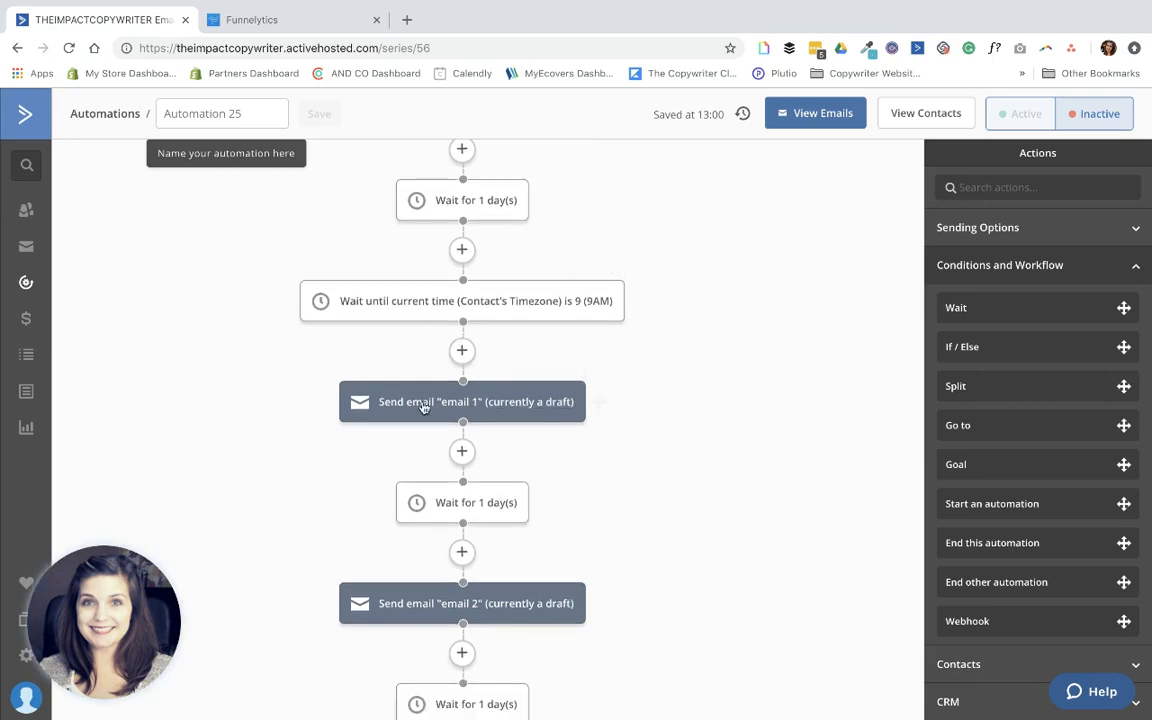
scroll(426, 495, down, 1)
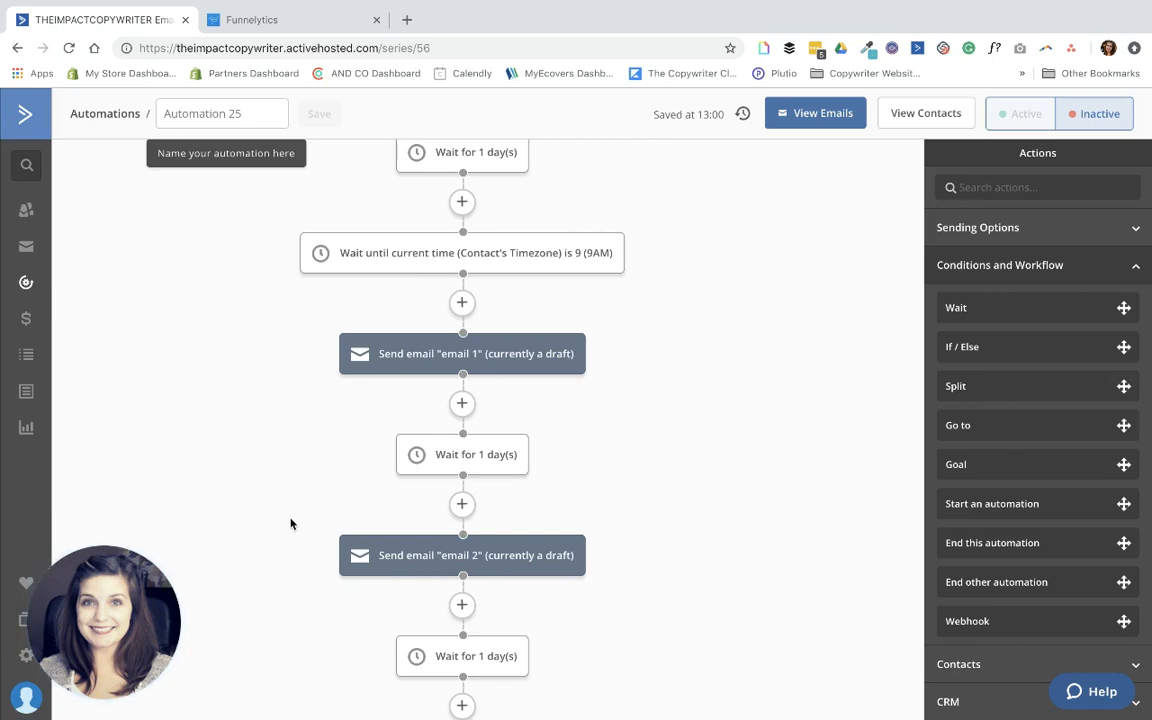
scroll(290, 523, up, 5)
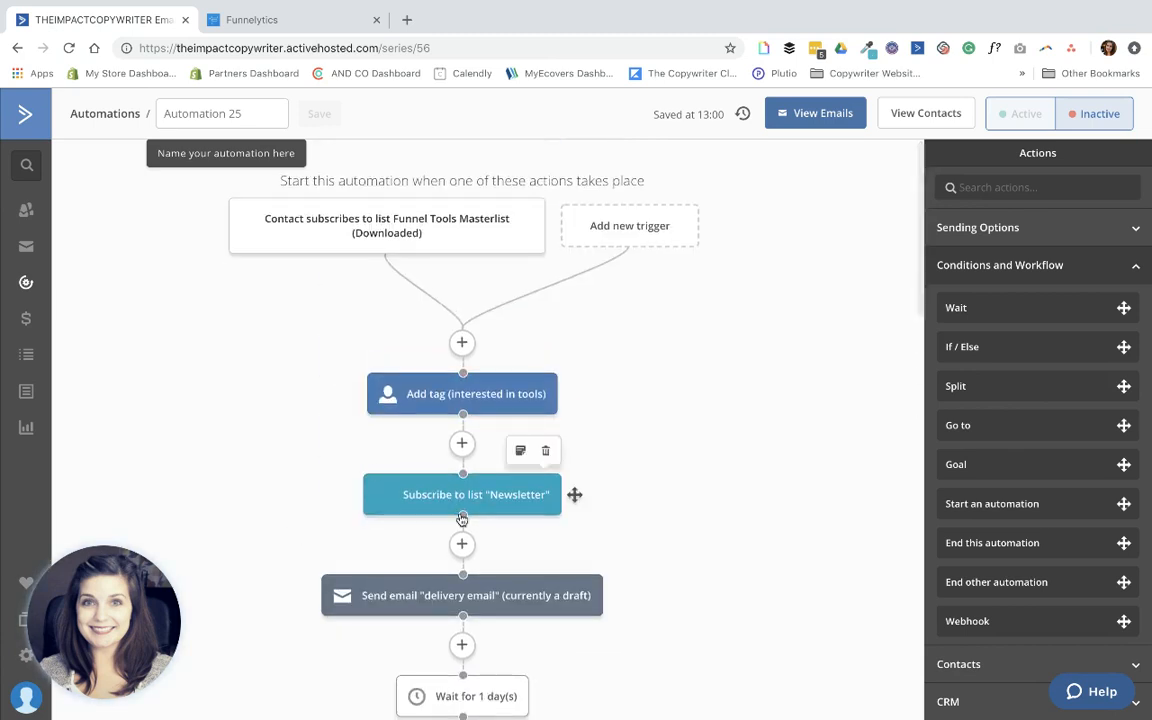
scroll(490, 495, down, 1)
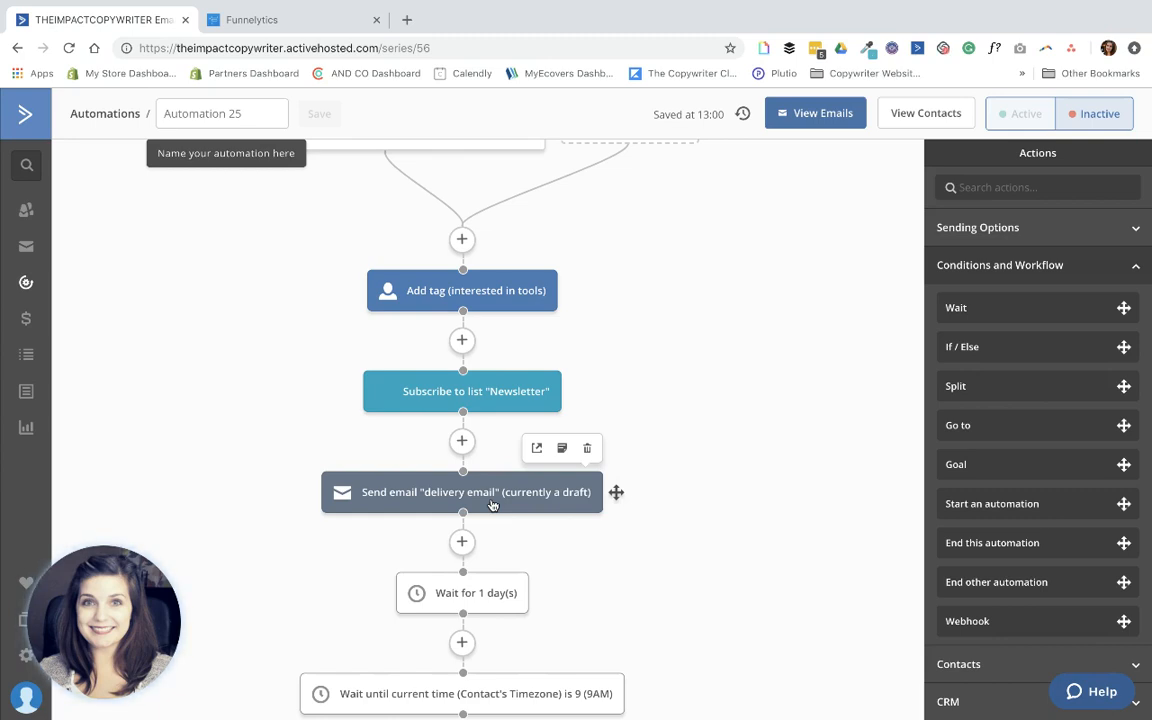
scroll(492, 505, down, 5)
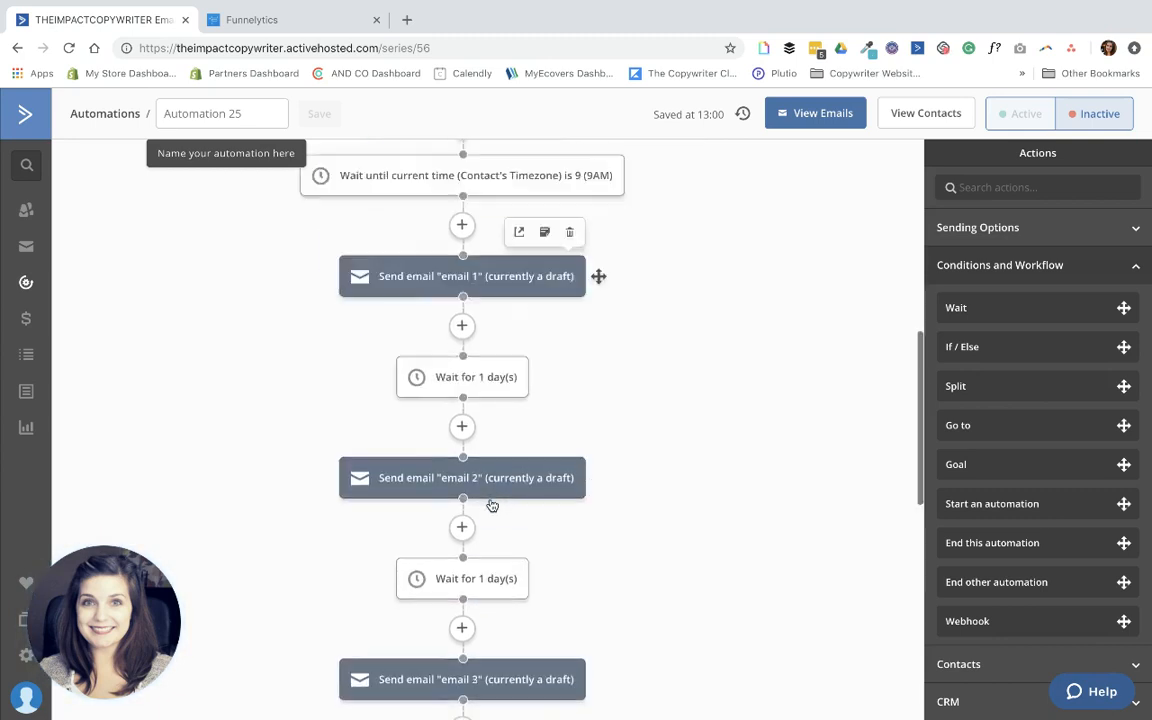
Insert a Start an automation action after "email 5" that enters "Funnel Quiz Result: Lead Gen Funnel Blueprint"
scroll(492, 505, down, 6)
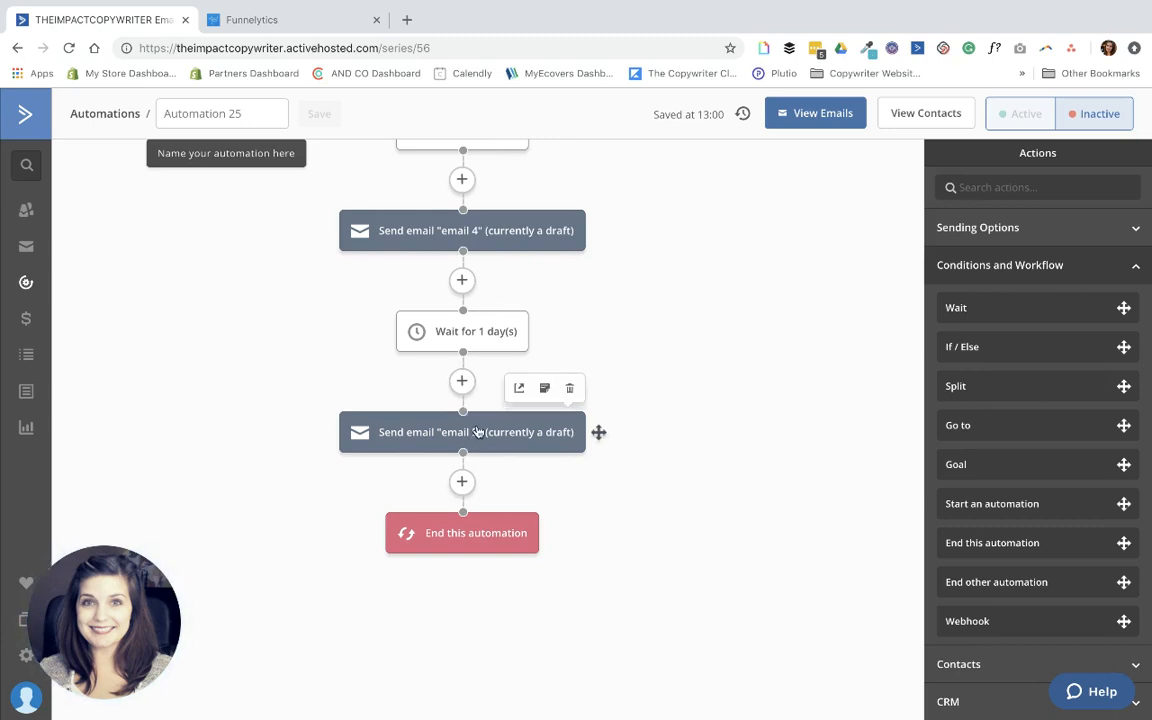
click(462, 484)
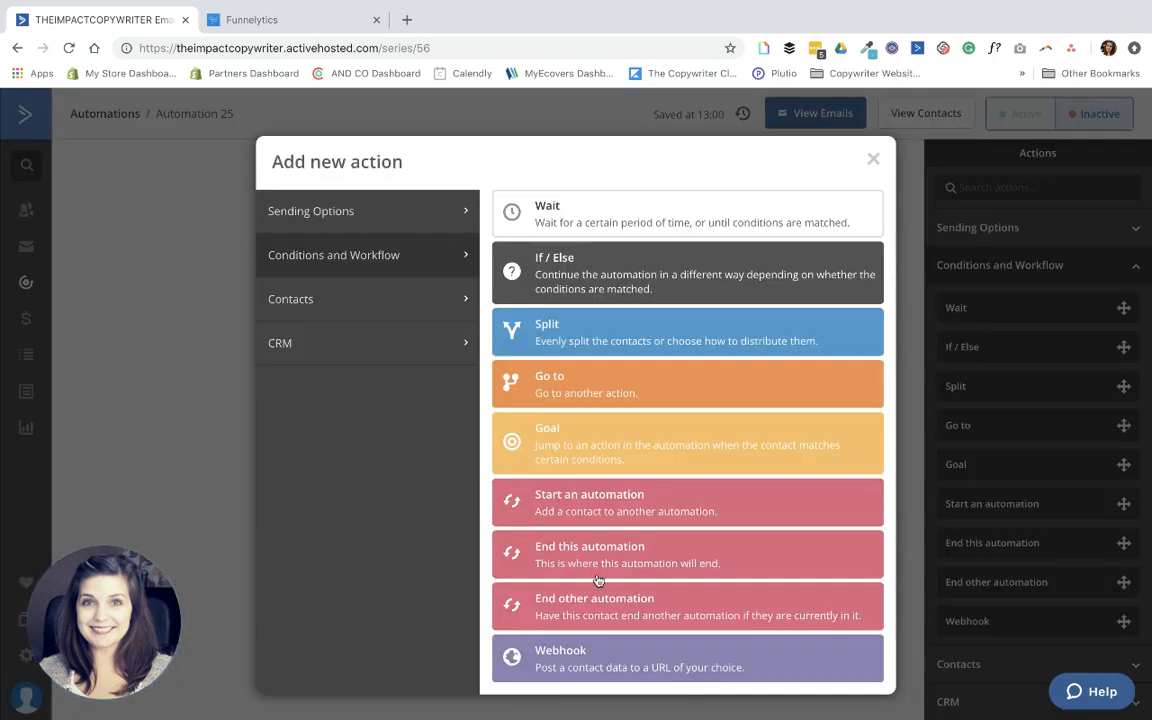
click(601, 510)
click(424, 462)
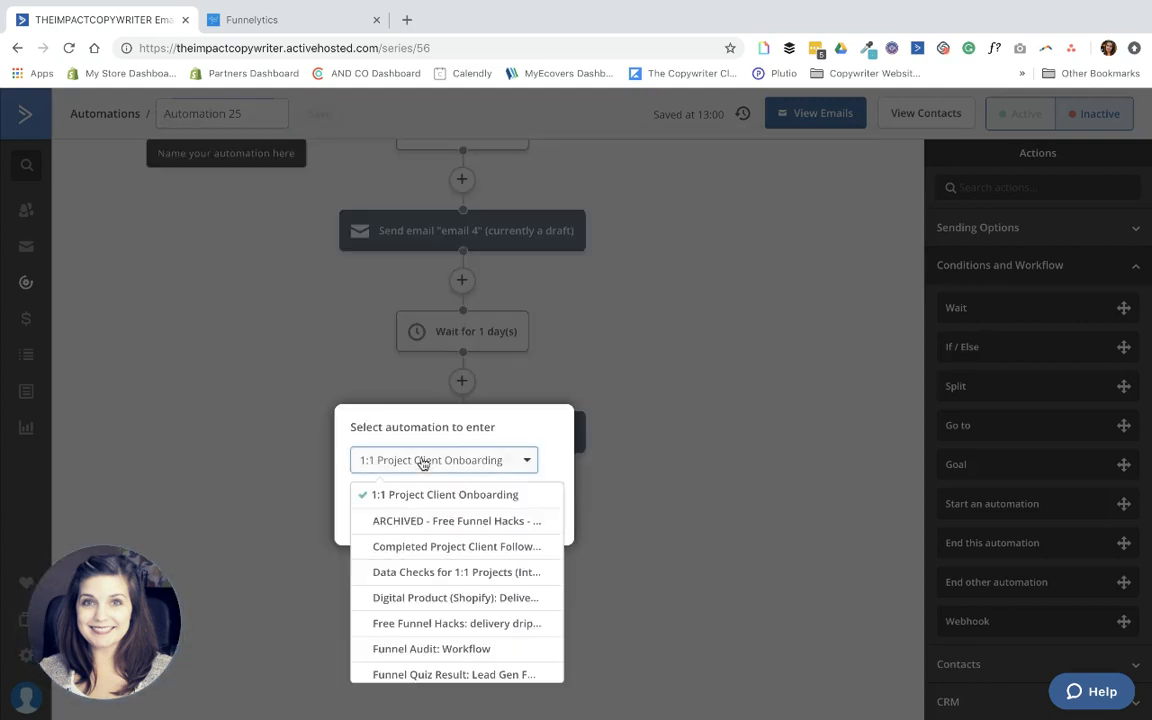
scroll(425, 645, down, 3)
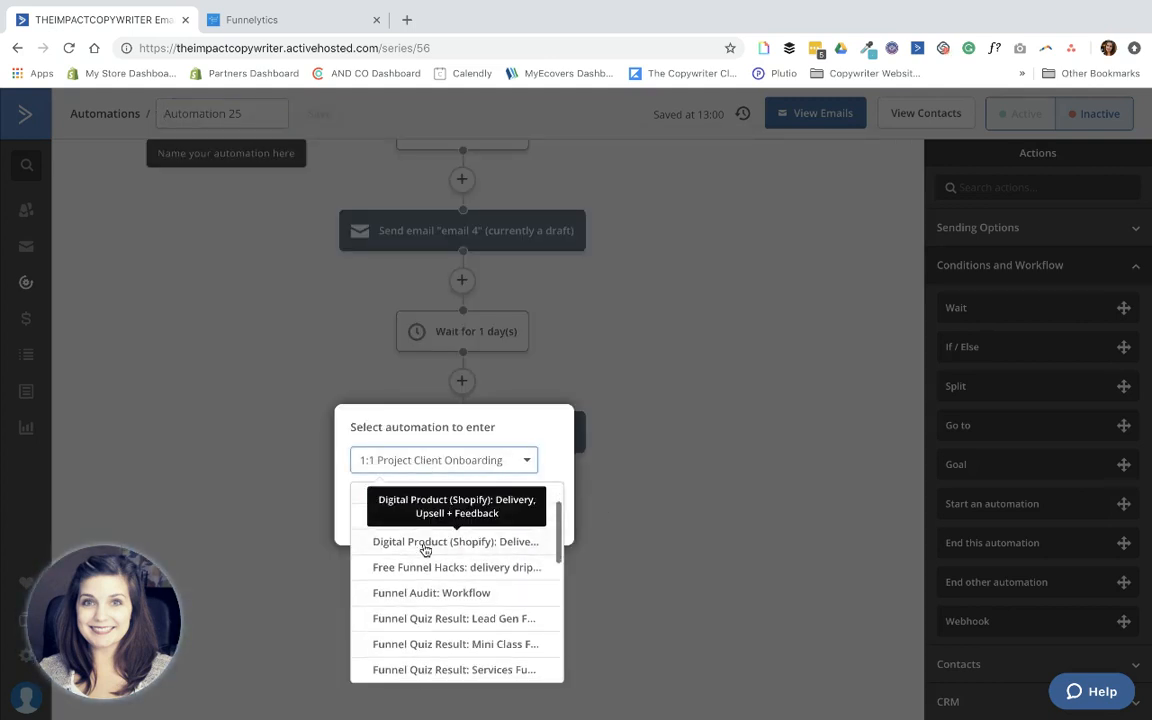
click(415, 627)
click(516, 532)
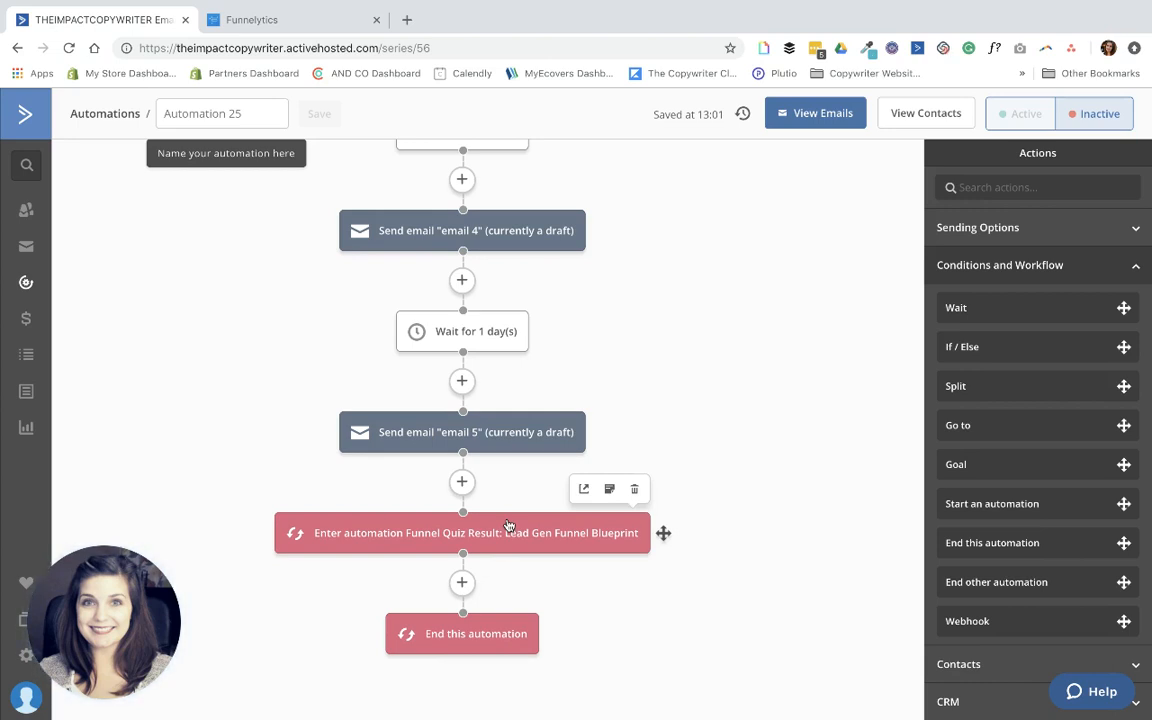
Insert an If/Else action right after "email 5" with the condition Has opened any campaign or email
click(462, 482)
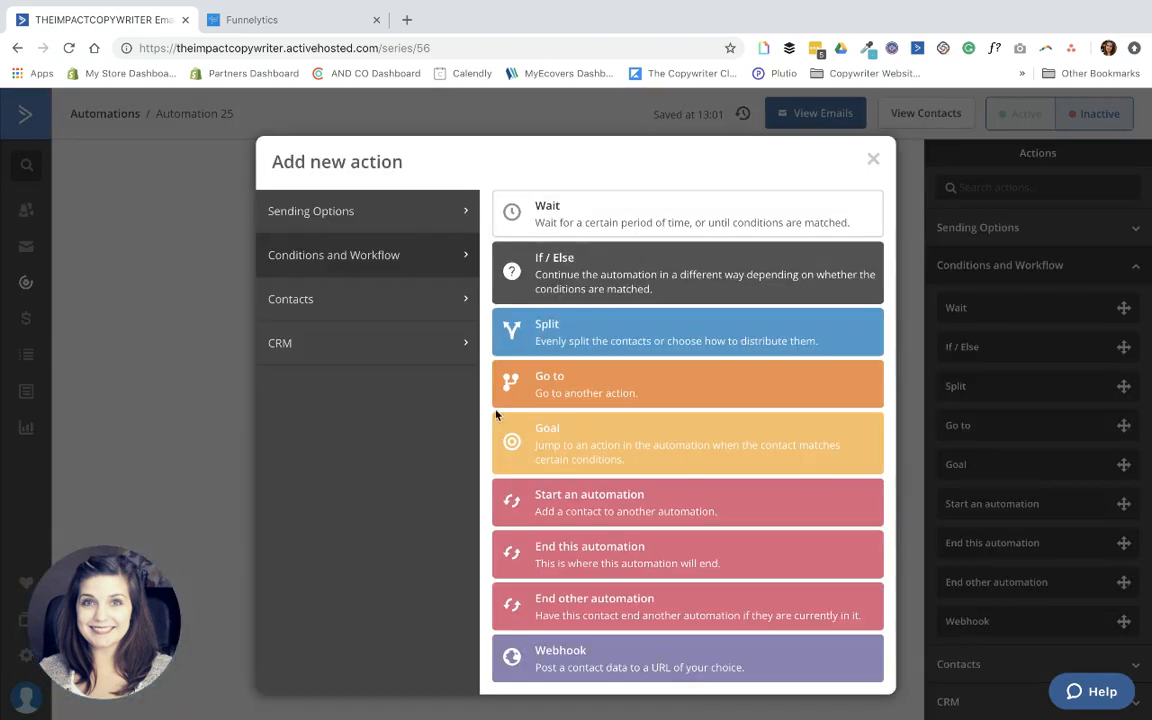
click(570, 322)
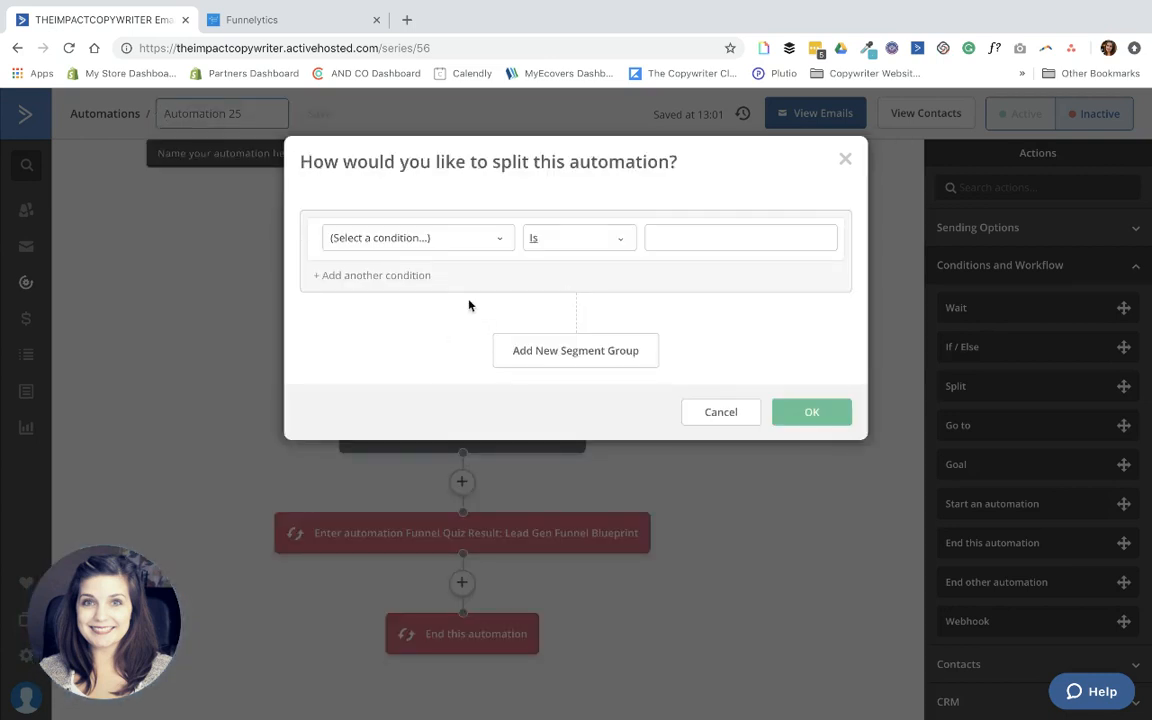
click(469, 240)
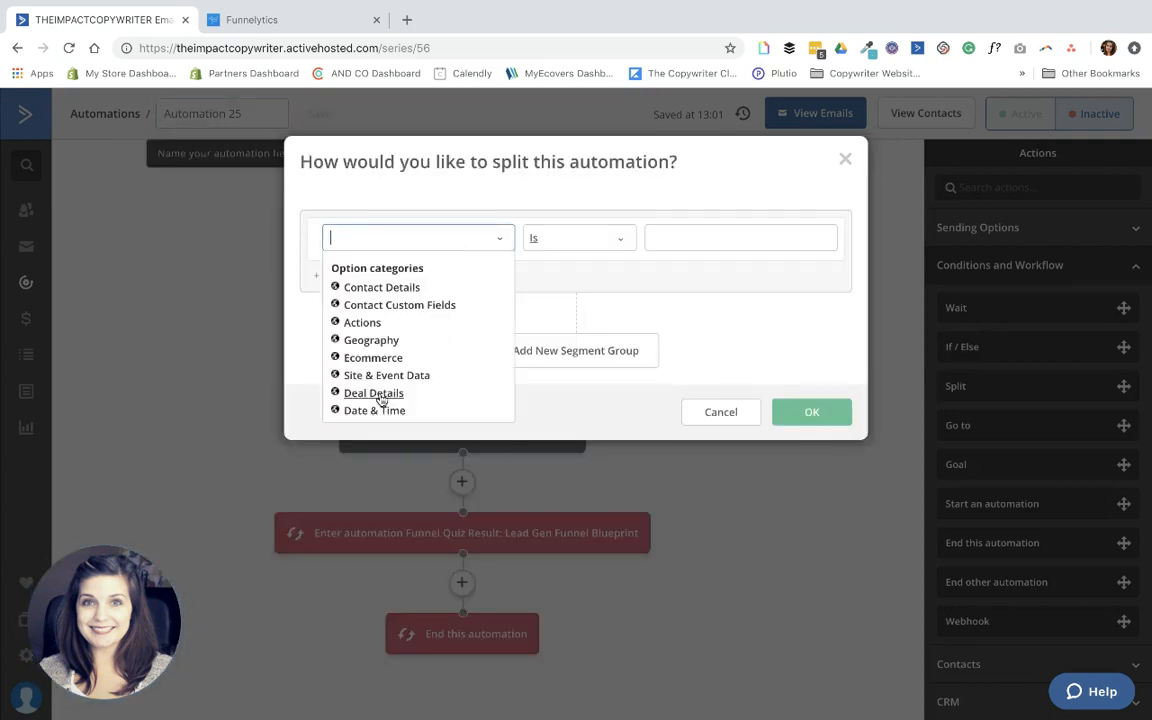
click(355, 322)
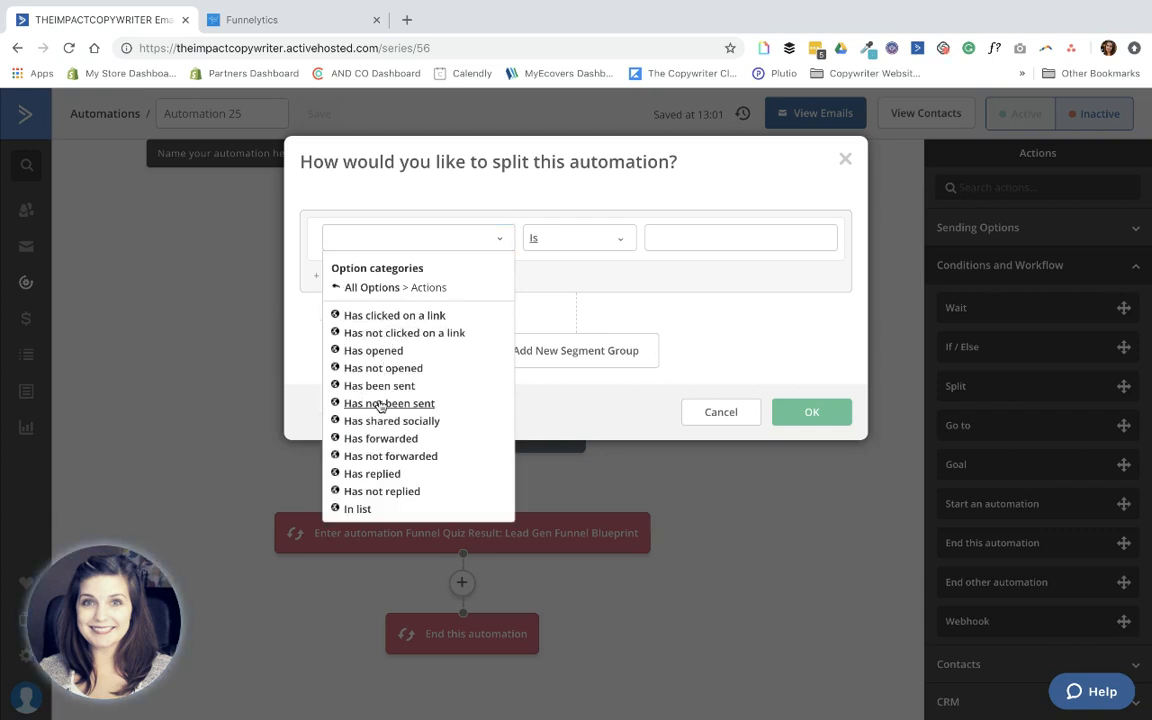
click(380, 351)
click(791, 421)
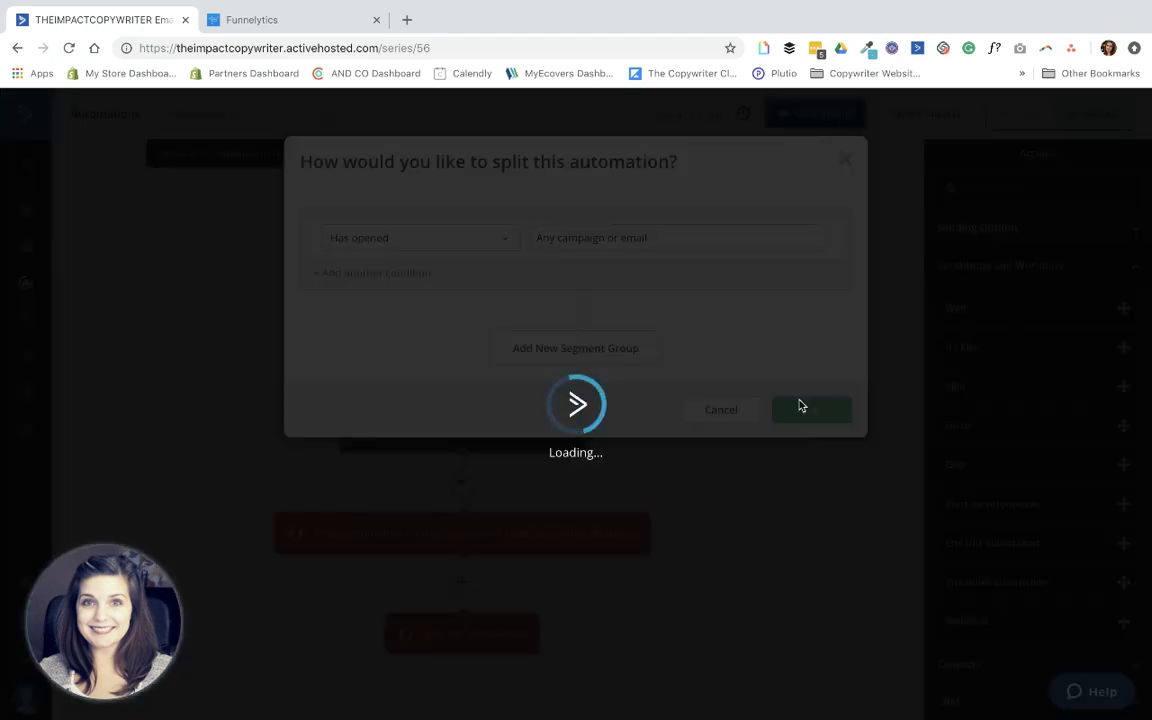
Move the single Enter automation "Funnel Quiz Result: Lead Gen Funnel Blueprint" action directly under the Yes branch, ahead of End this automation
scroll(478, 577, down, 1)
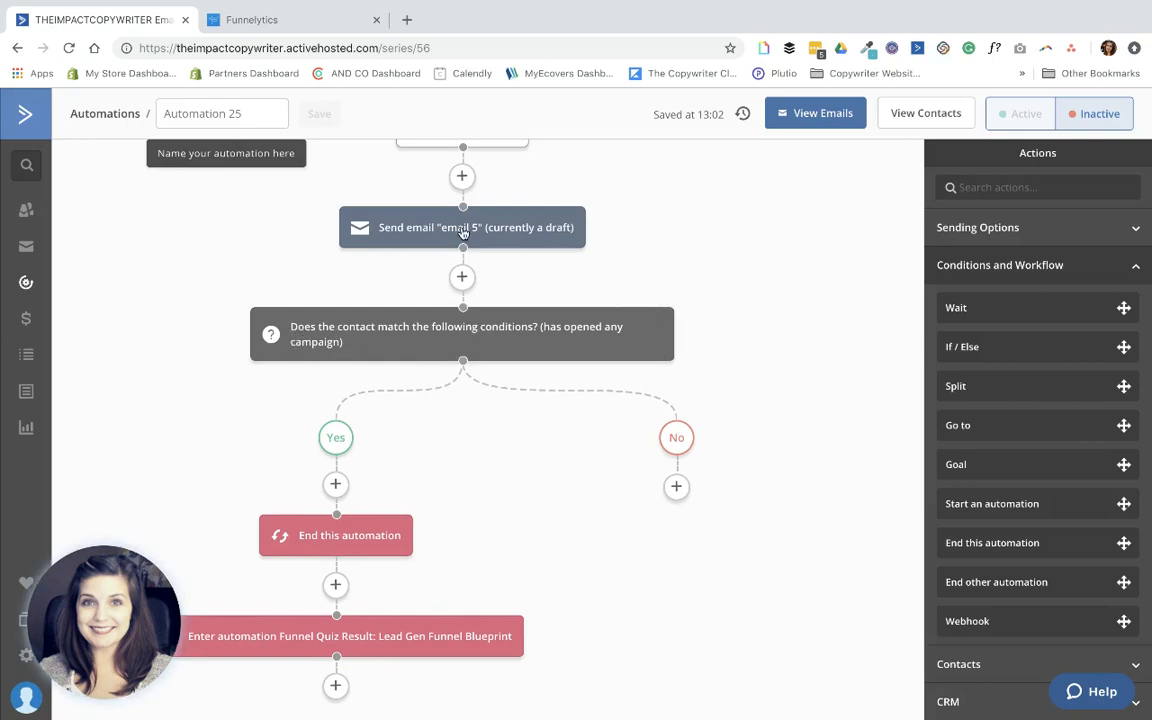
scroll(462, 236, up, 3)
scroll(461, 231, down, 2)
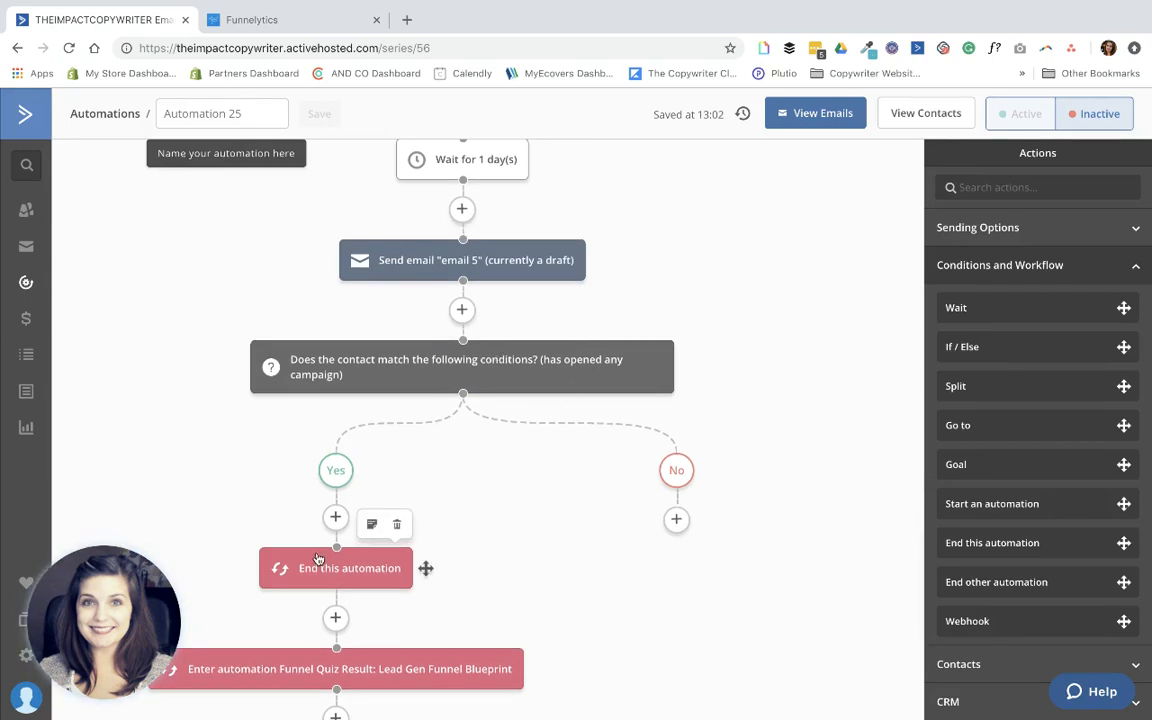
scroll(321, 557, down, 3)
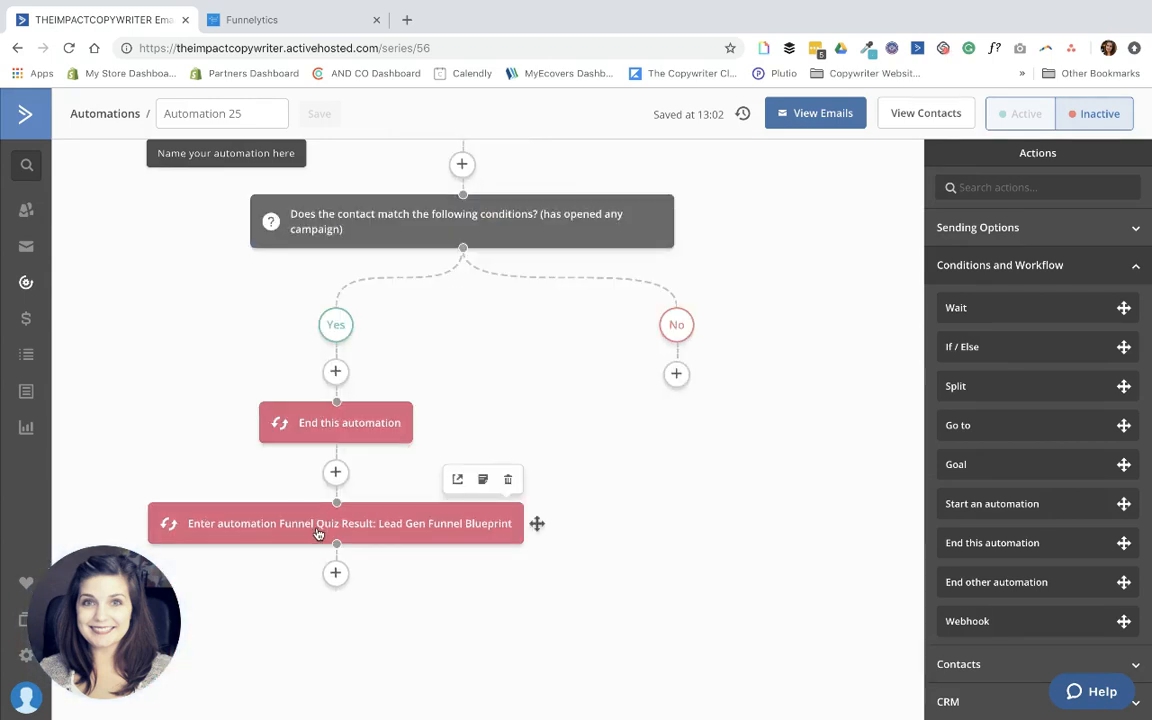
drag(318, 533, 334, 376)
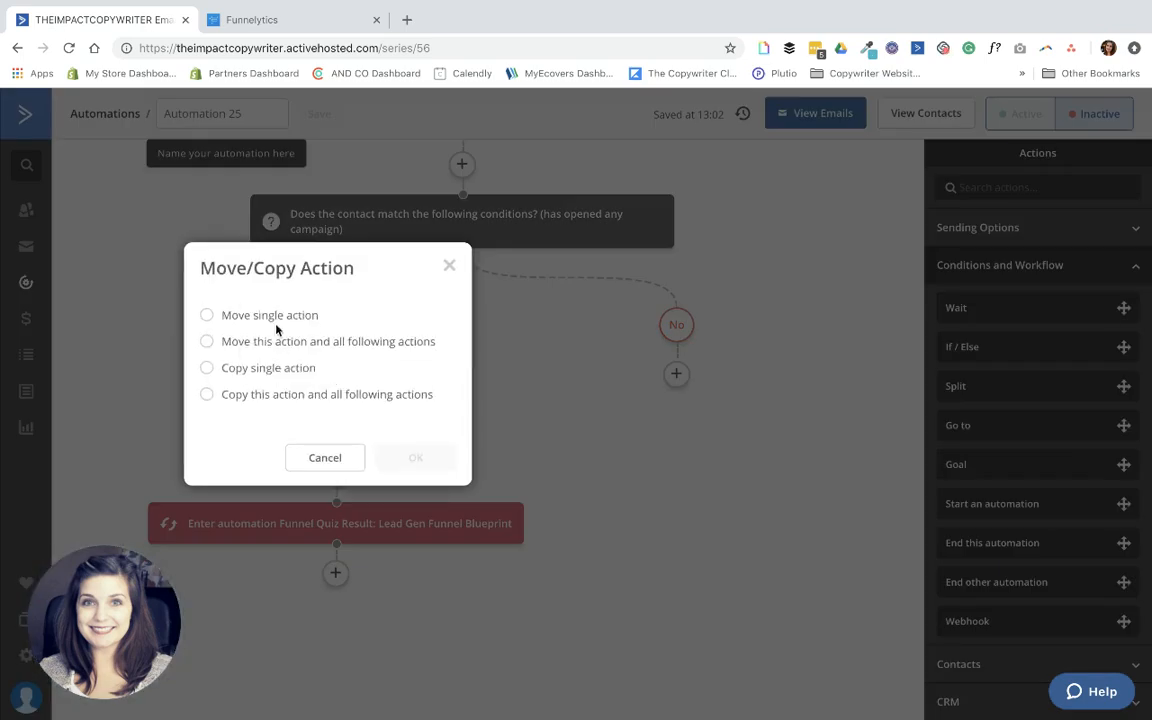
click(270, 316)
click(403, 459)
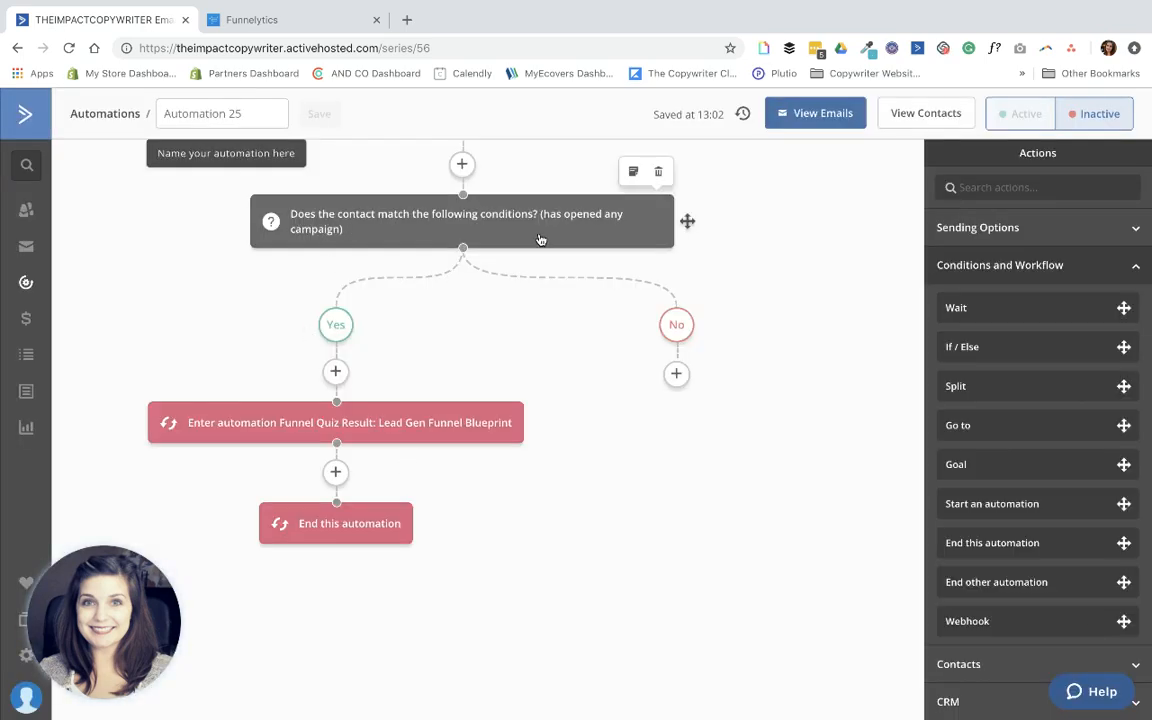
Add a Go to action under the No branch and connect it to the End this automation action on the Yes branch
scroll(560, 355, down, 10)
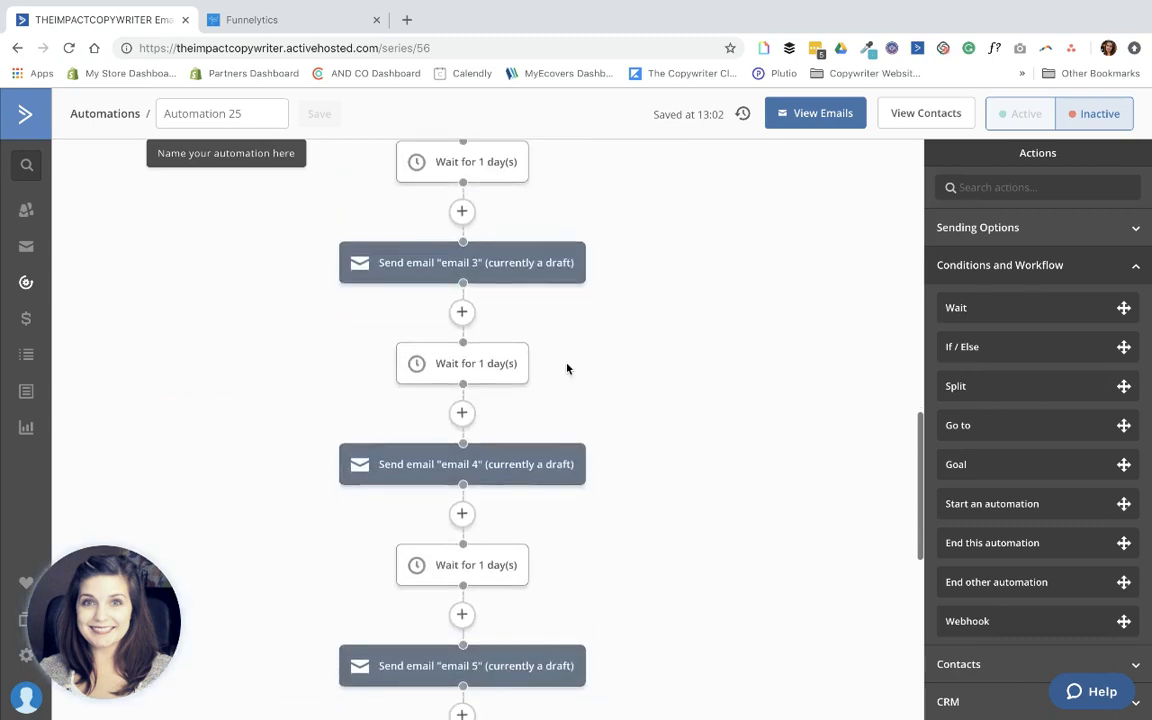
scroll(566, 369, down, 5)
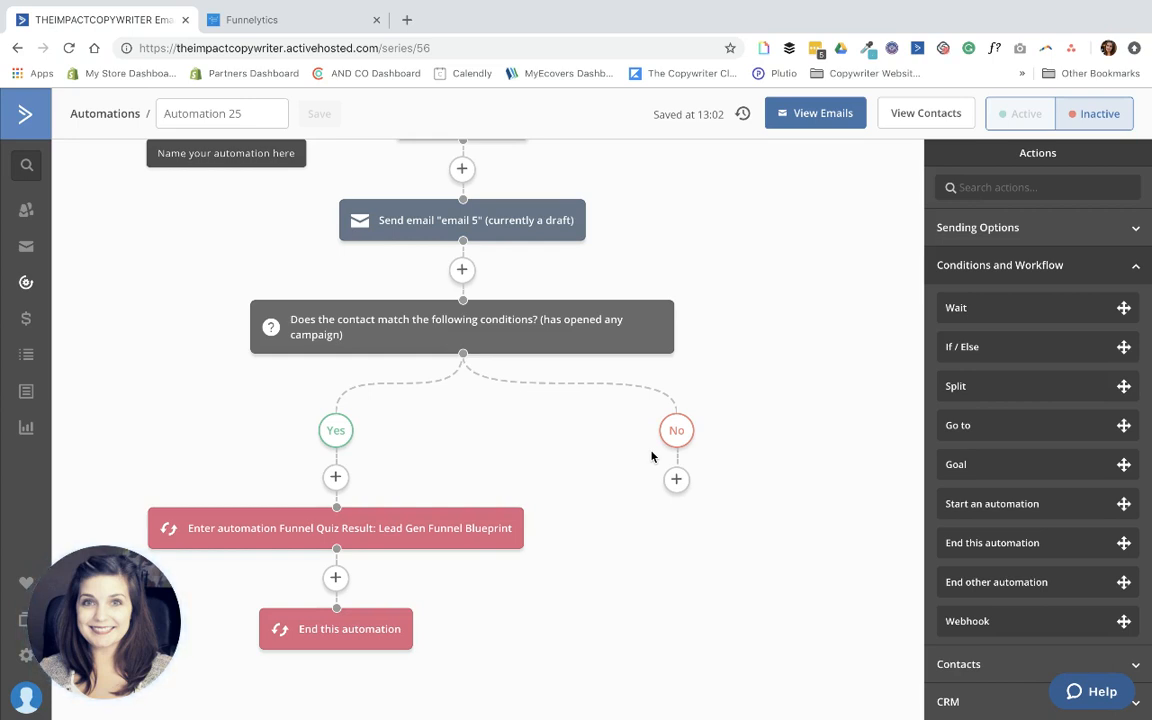
mouse_move(520, 328)
drag(962, 425, 690, 484)
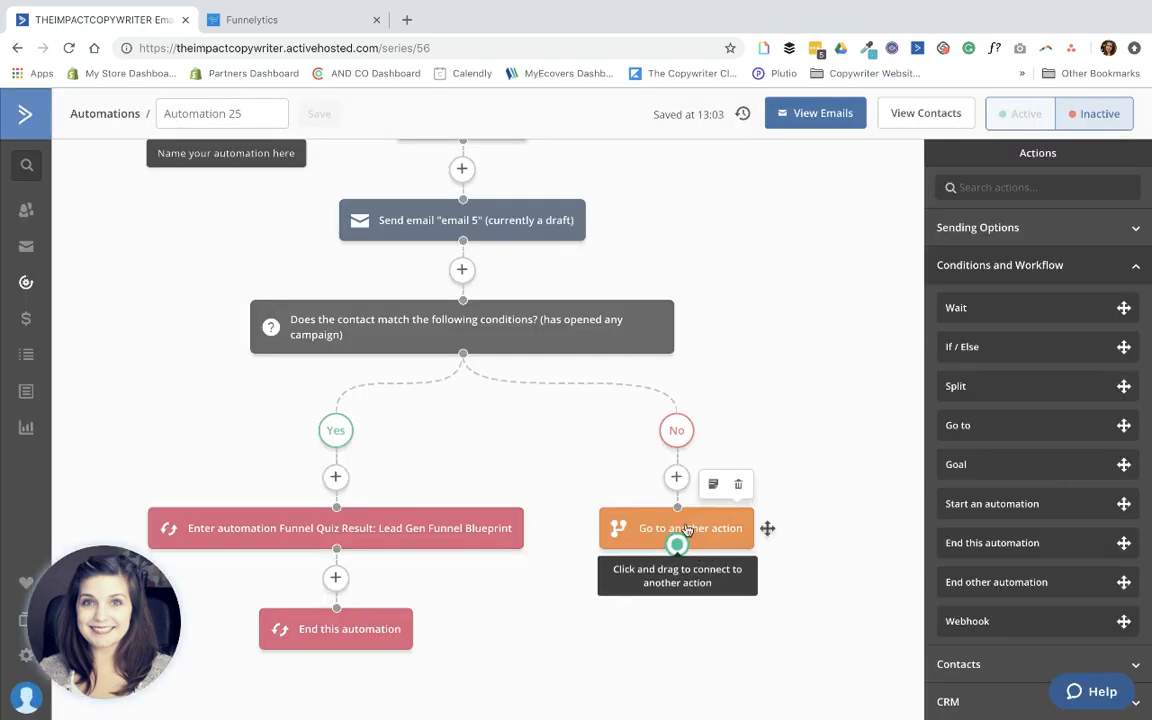
drag(677, 545, 337, 595)
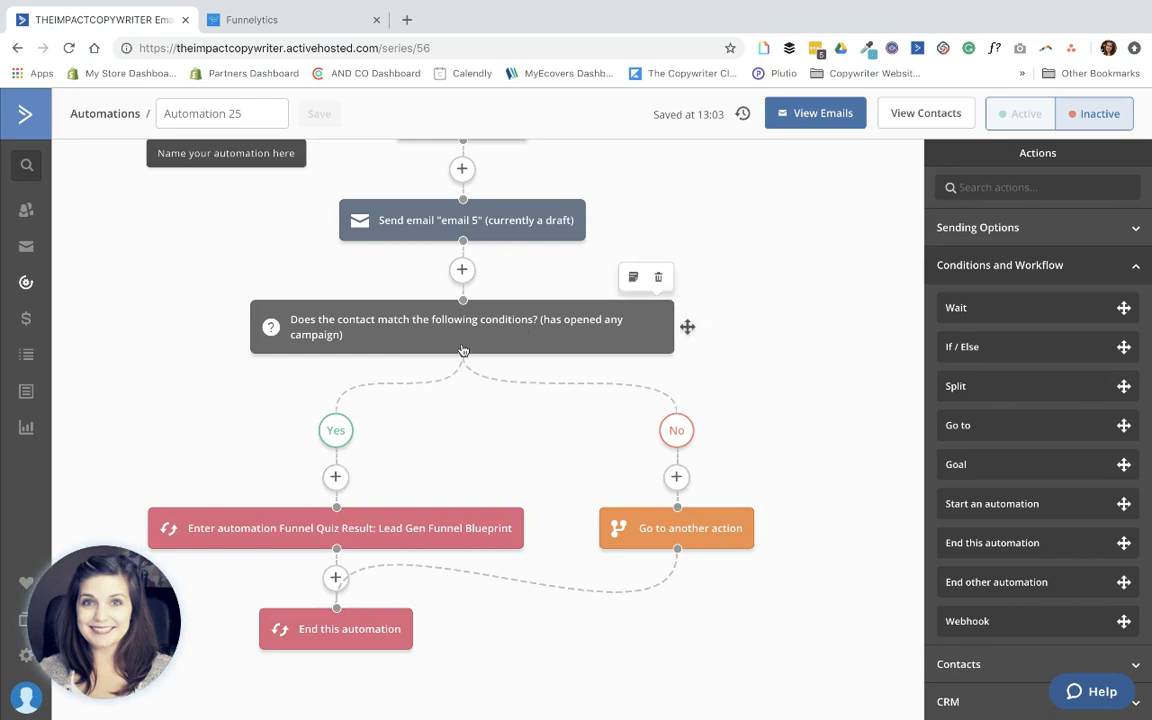
scroll(463, 349, up, 3)
scroll(463, 349, down, 3)
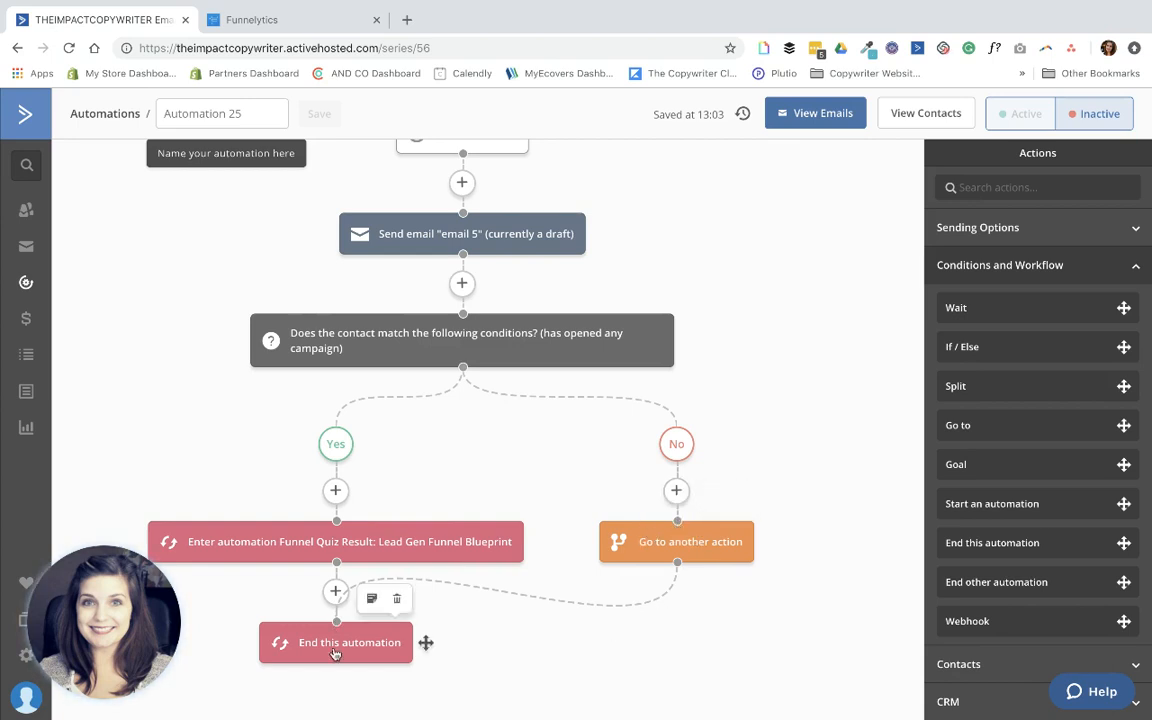
scroll(493, 540, down, 1)
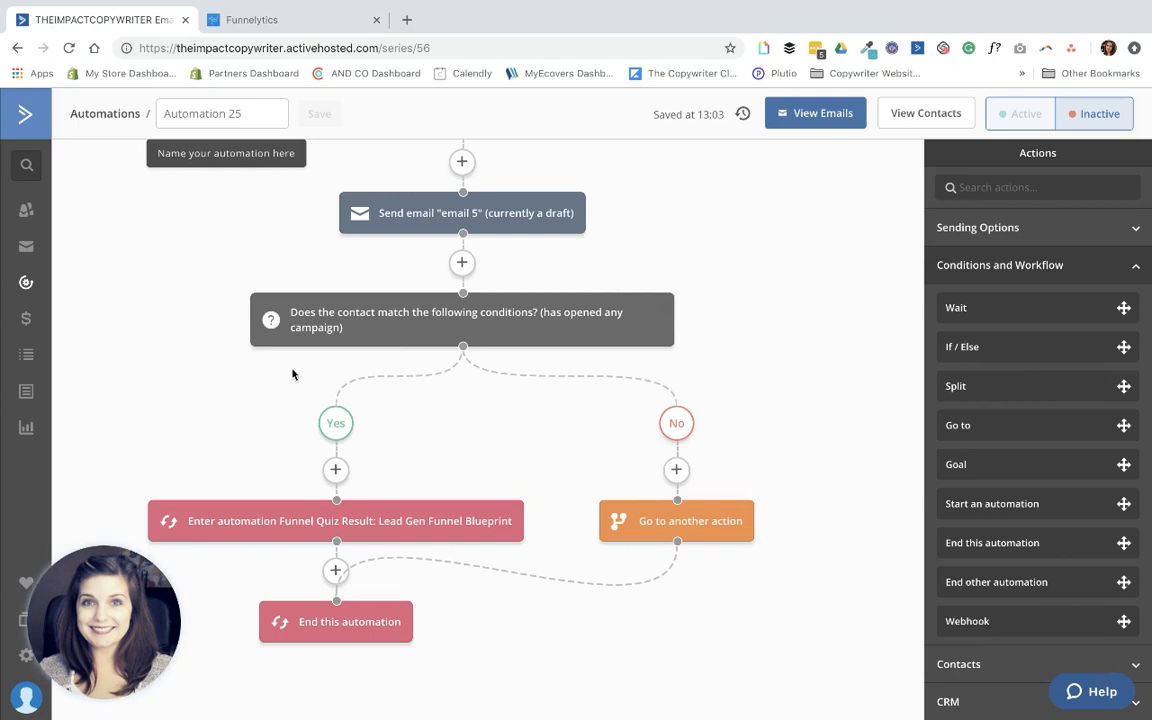
Rename the automation as "Demo Email Automation" and save the name
click(218, 113)
text(Demo)
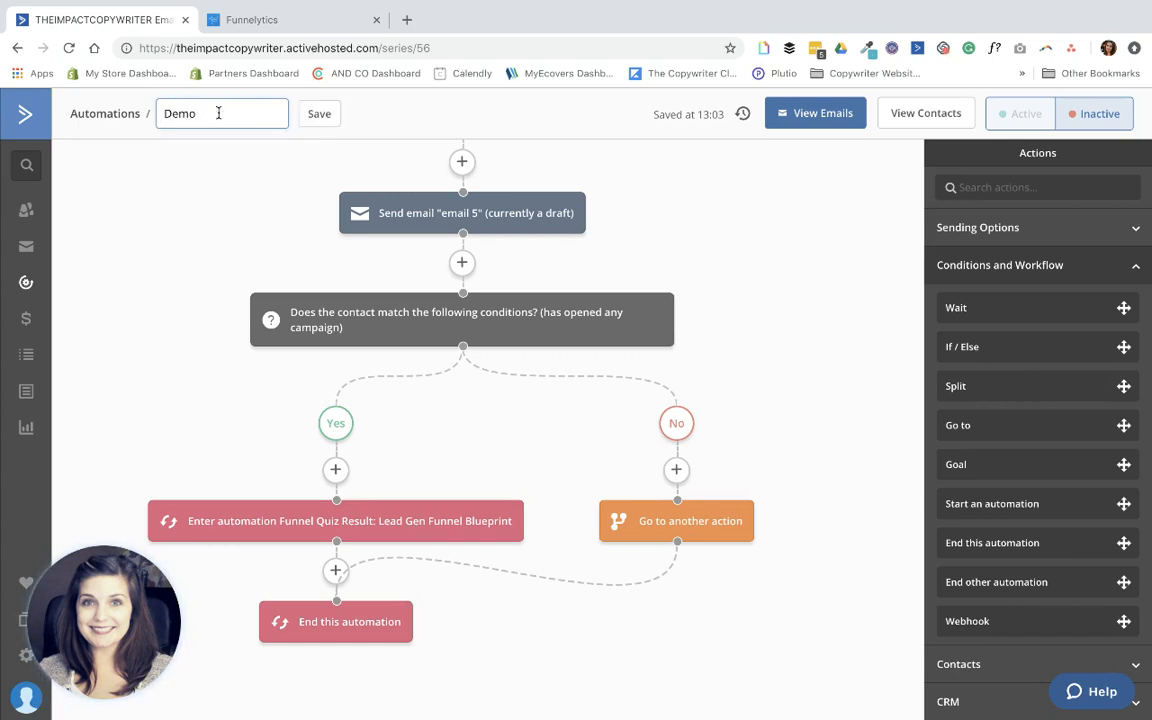
text( Email Automation)
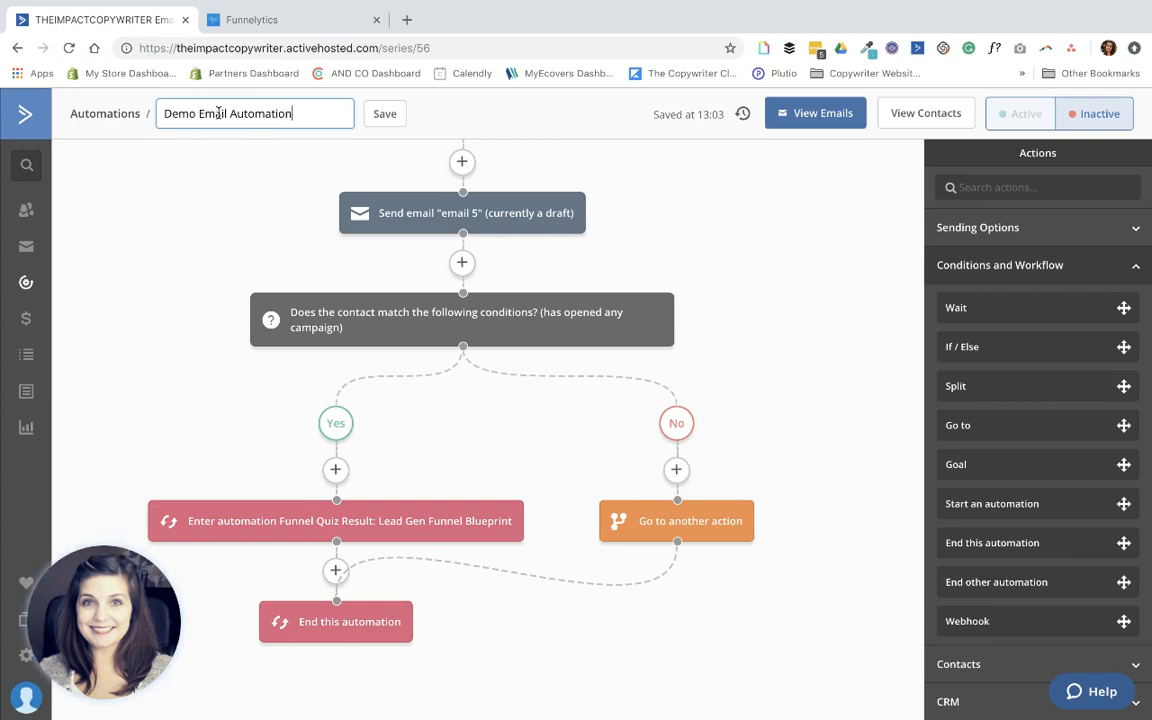
scroll(308, 167, up, 15)
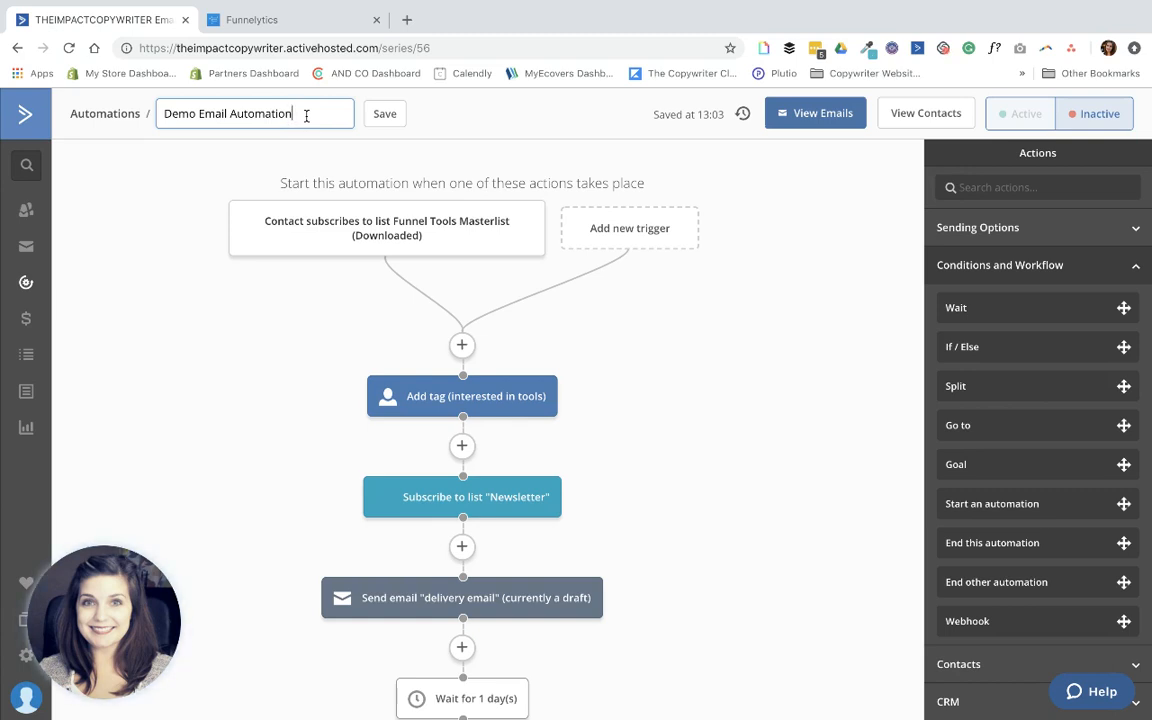
scroll(470, 500, down, 10)
scroll(471, 499, up, 6)
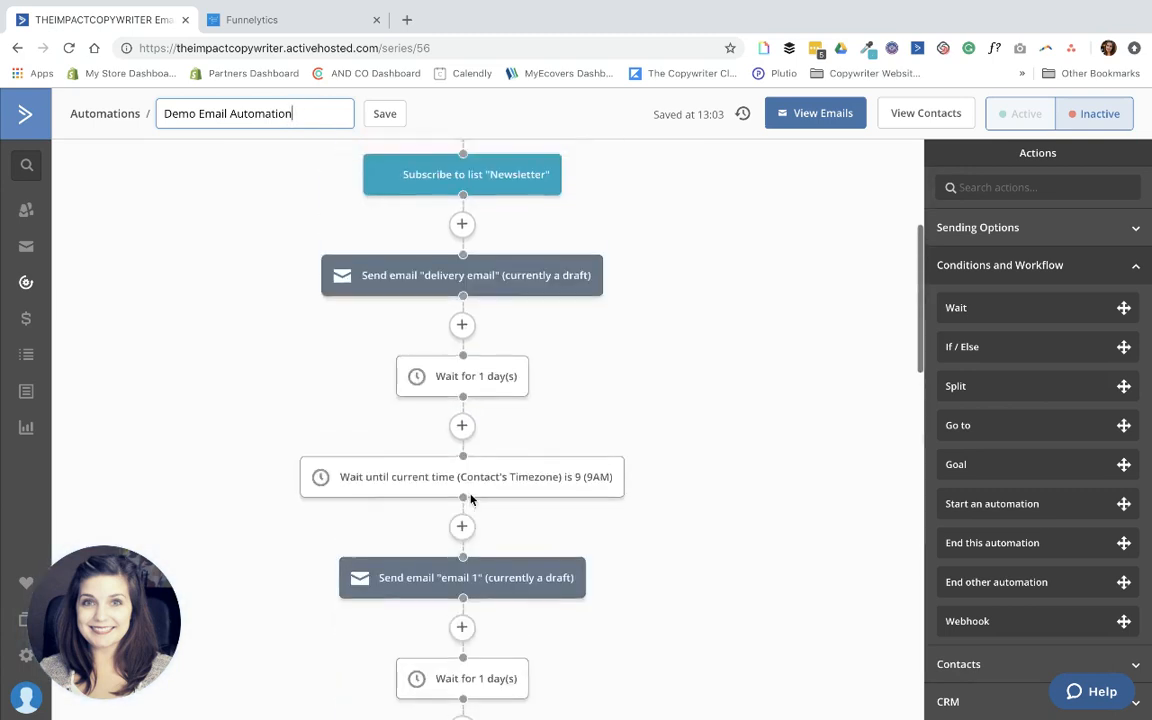
scroll(471, 499, up, 4)
click(388, 121)
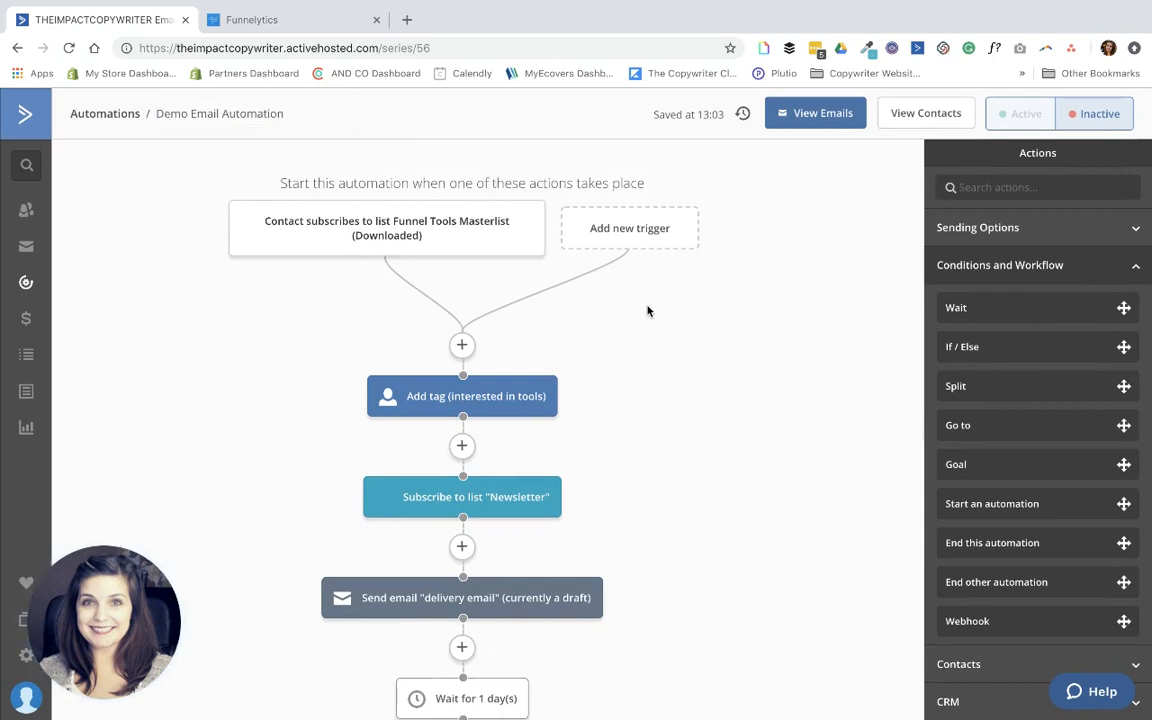
scroll(510, 317, down, 2)
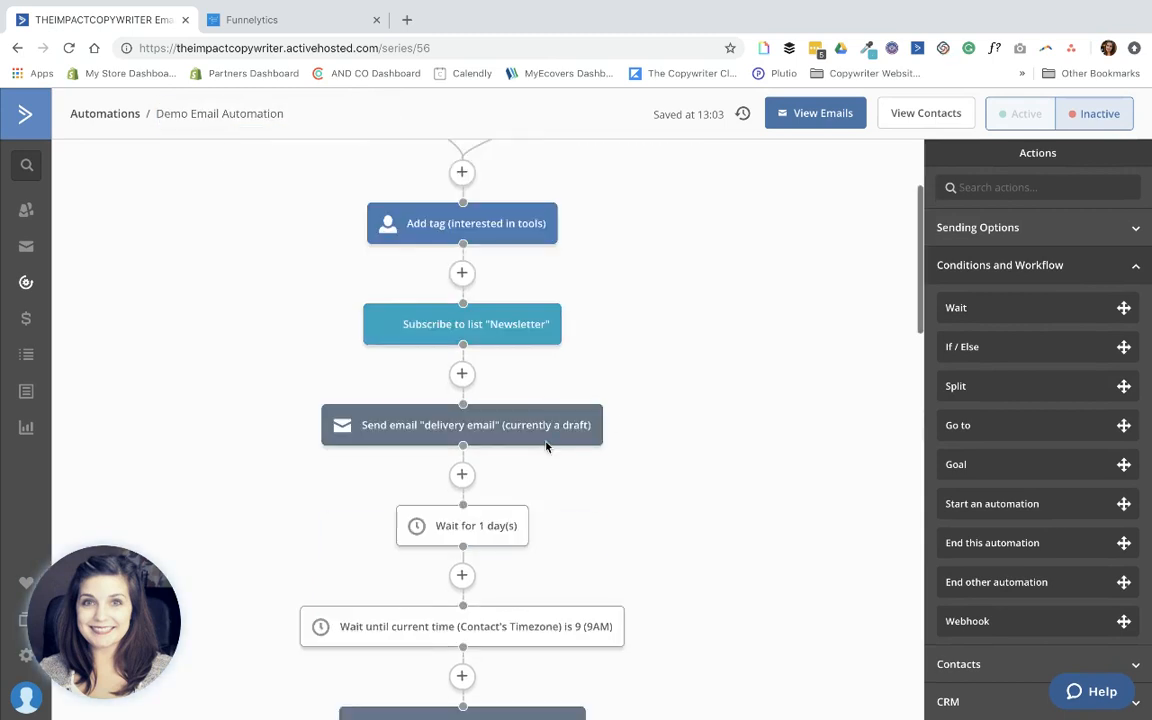
mouse_move(488, 430)
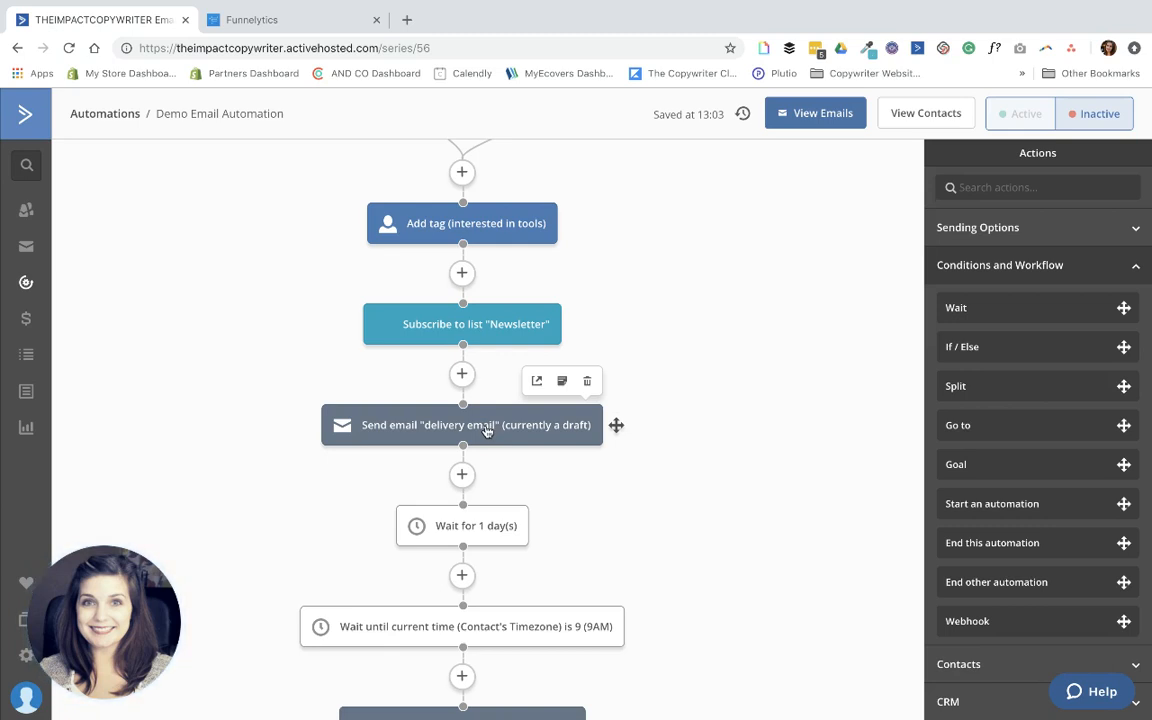
click(487, 430)
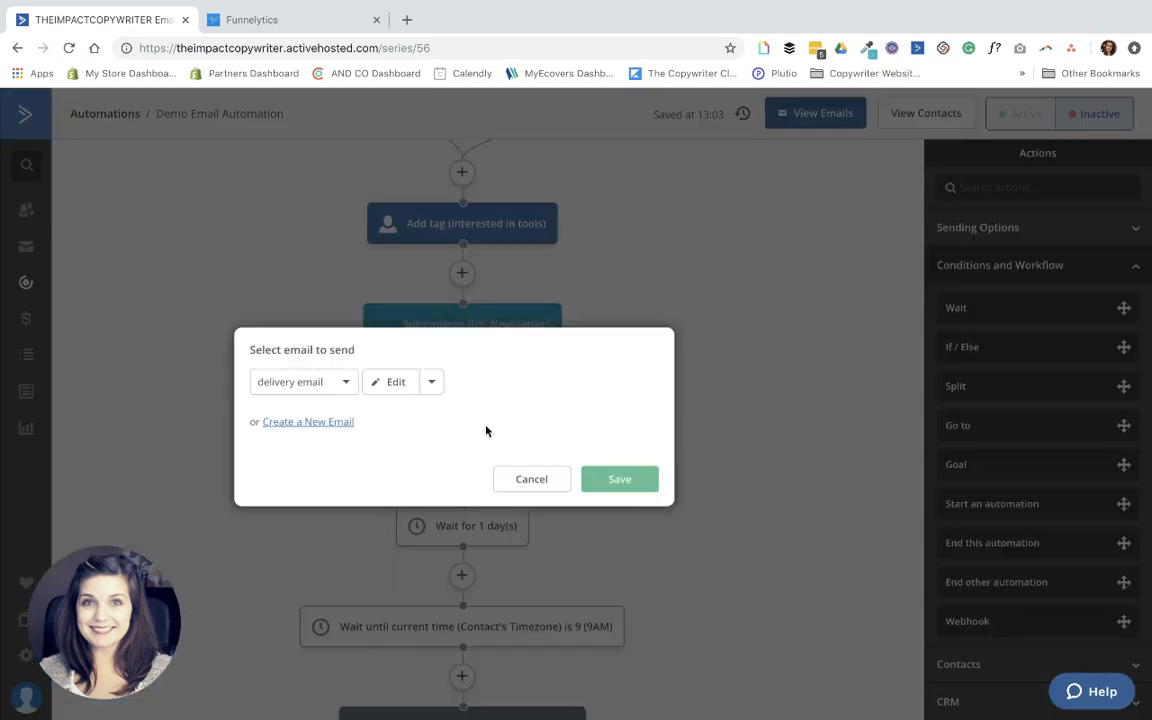
click(337, 424)
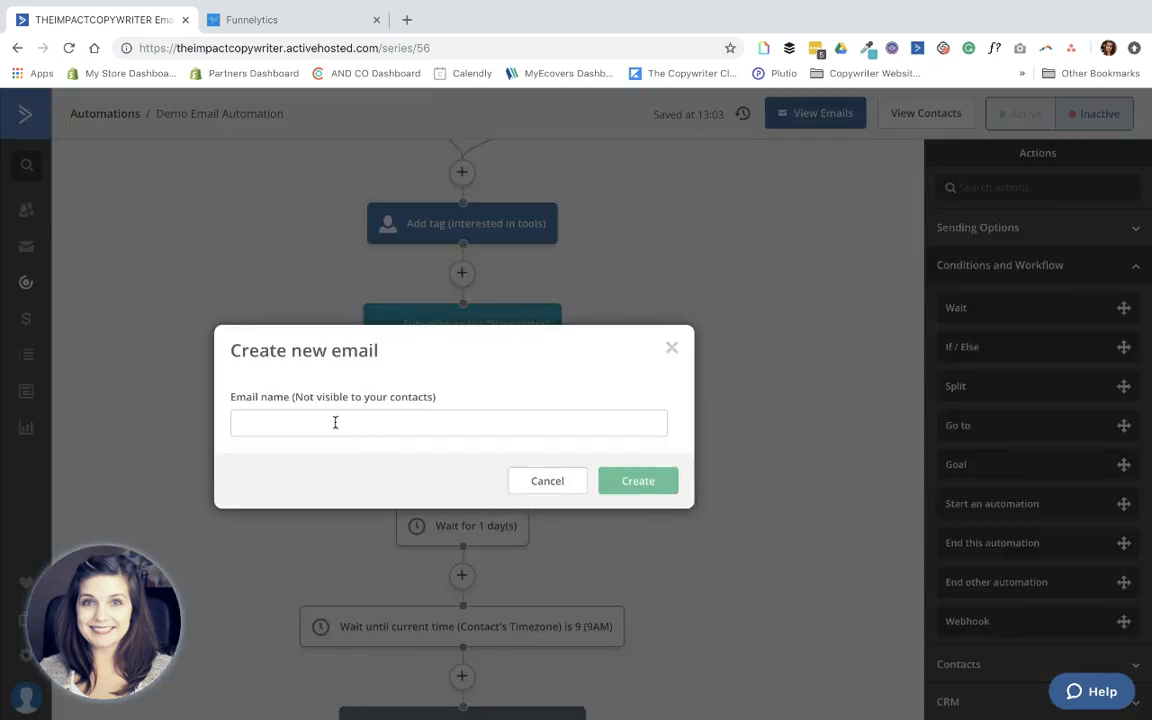
click(670, 349)
Open the "delivery email" for designing and preview the one-column Newsletter template
mouse_move(544, 383)
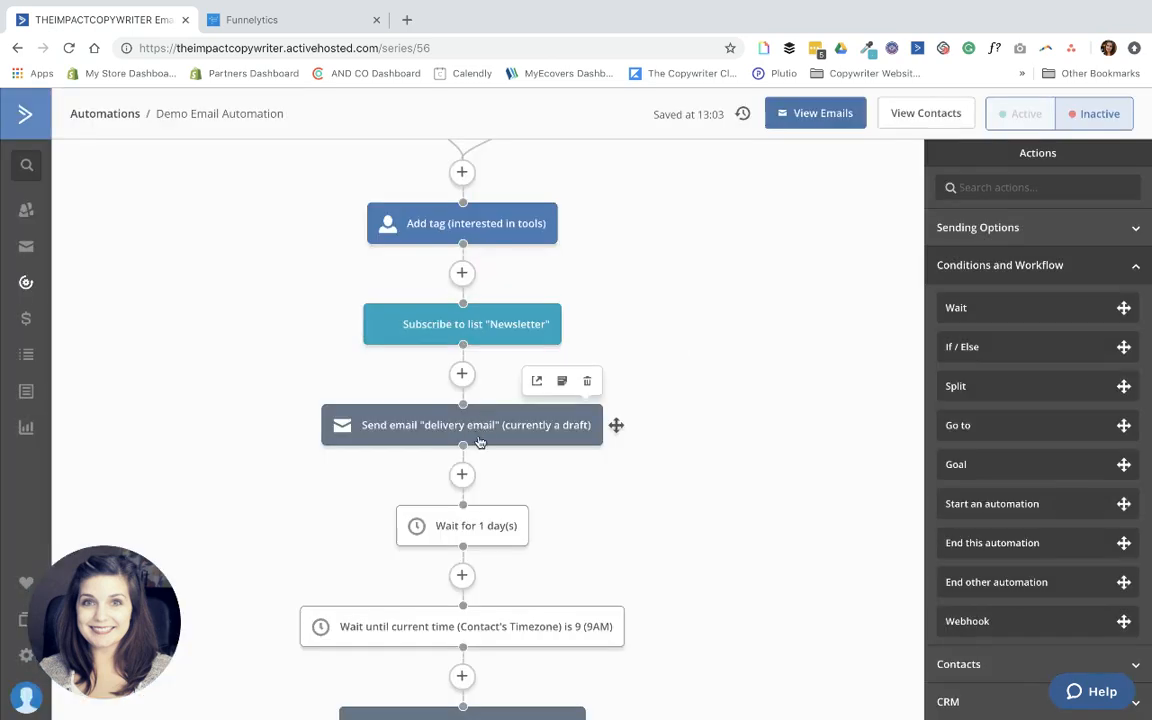
click(537, 382)
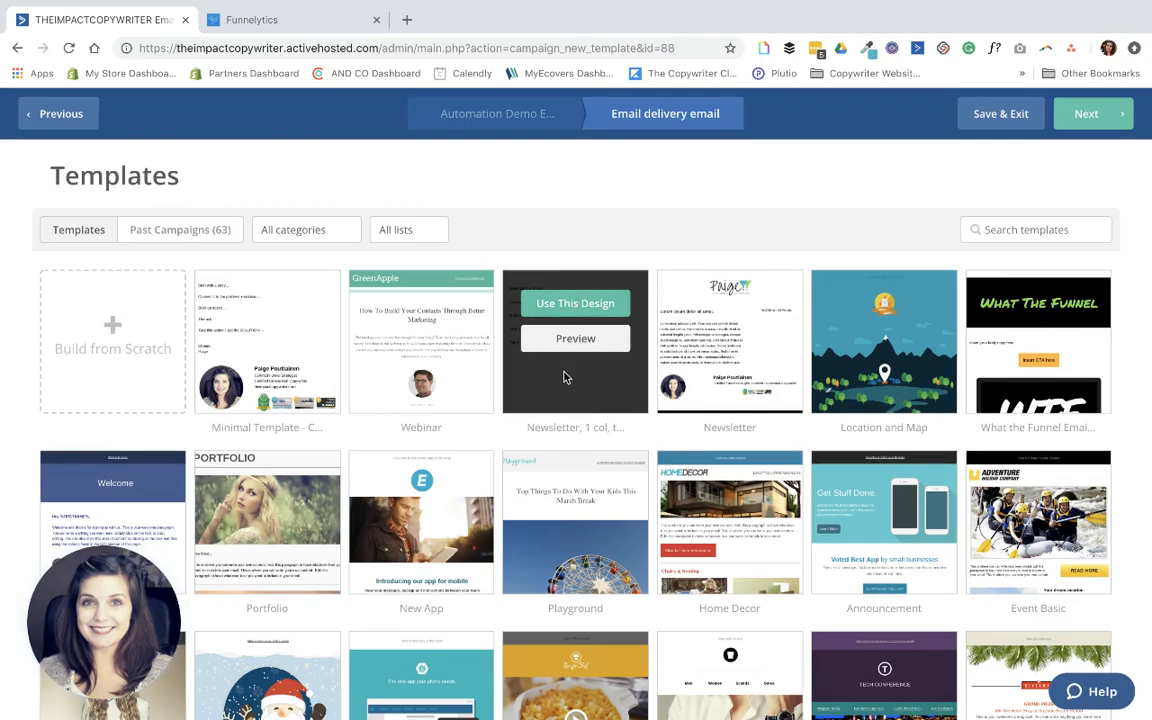
click(577, 340)
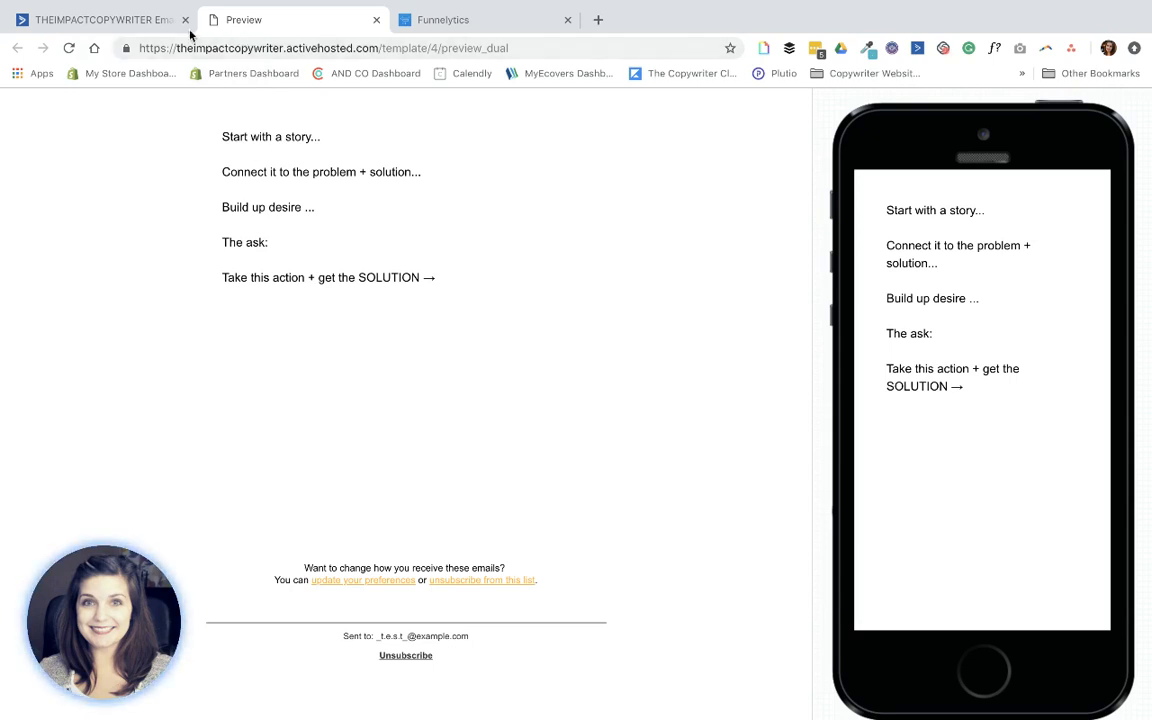
click(377, 21)
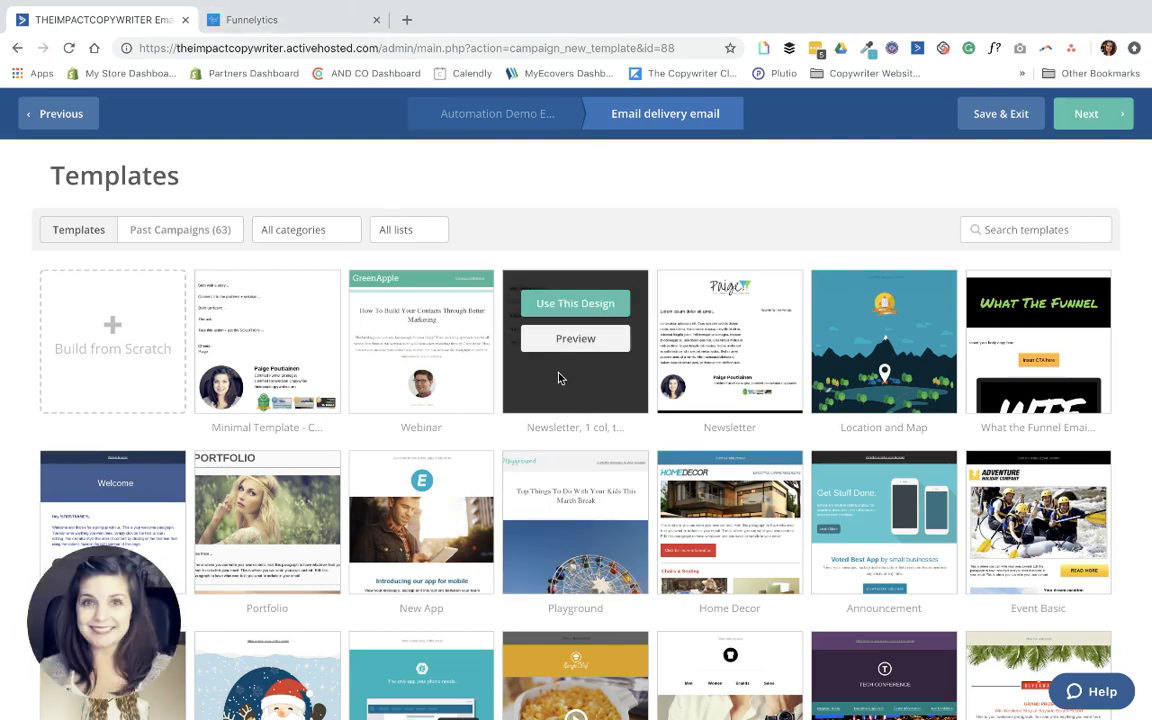
Apply the one-column Newsletter template to the delivery email with "subject" as the email subject
click(564, 303)
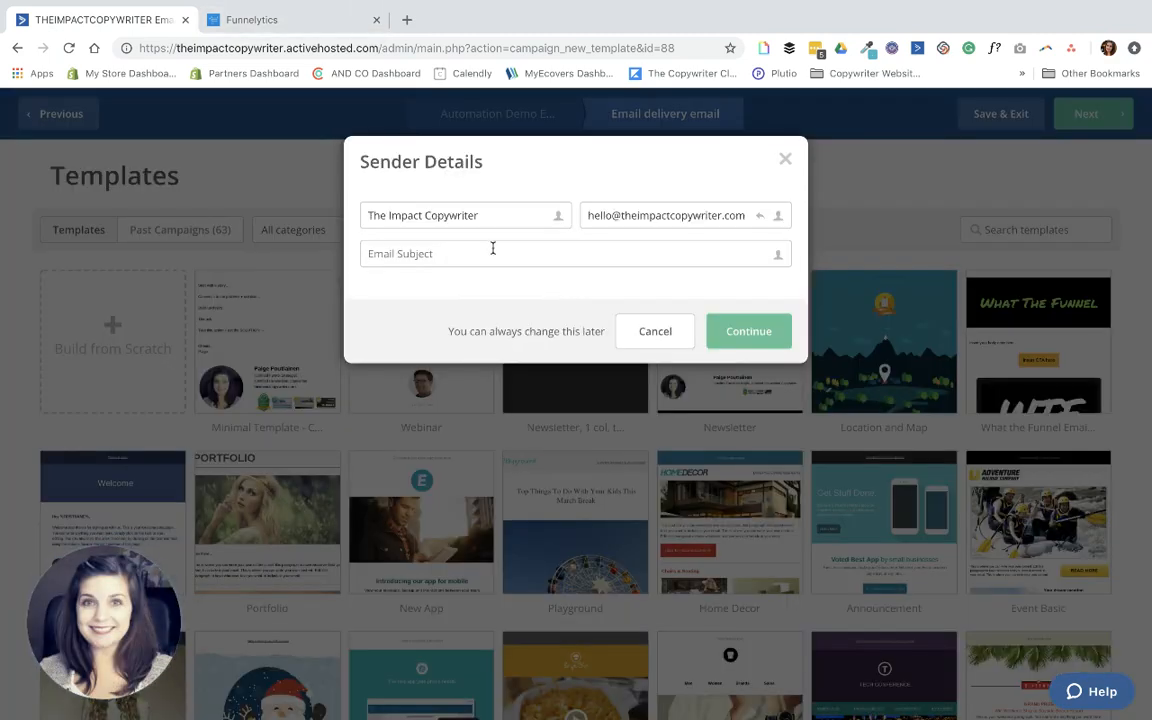
text(subject)
click(740, 332)
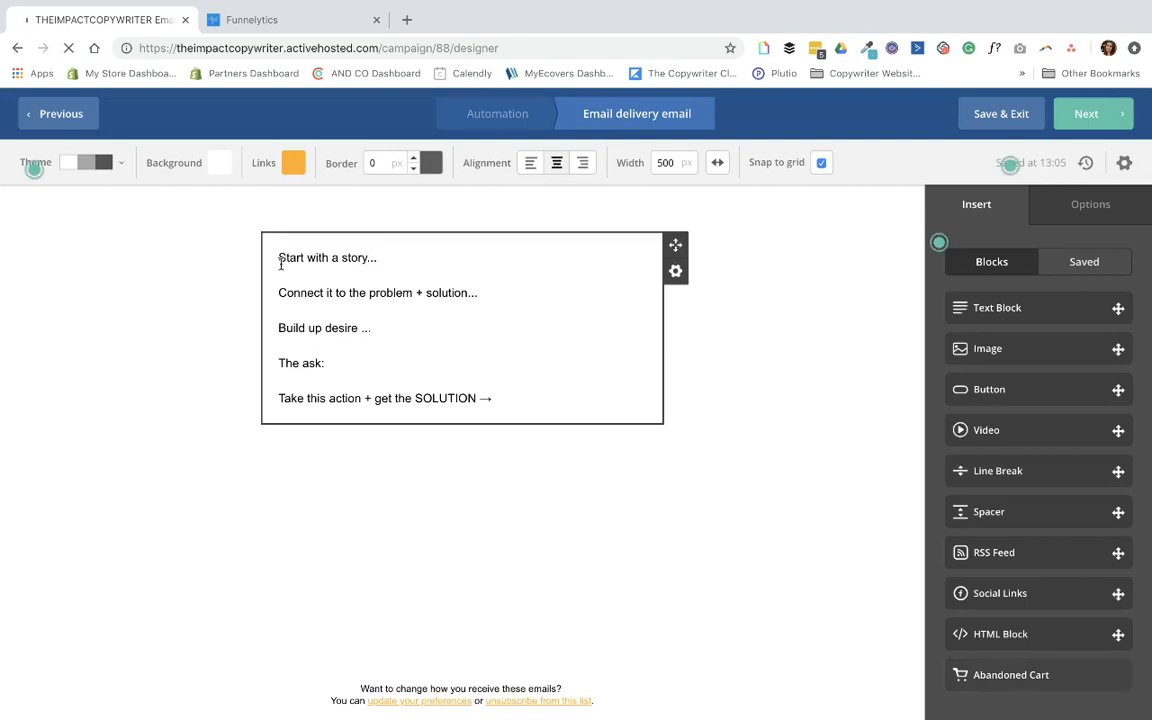
Look over the delivery email's text block and the insertable content blocks, and save and exit the email design
click(387, 395)
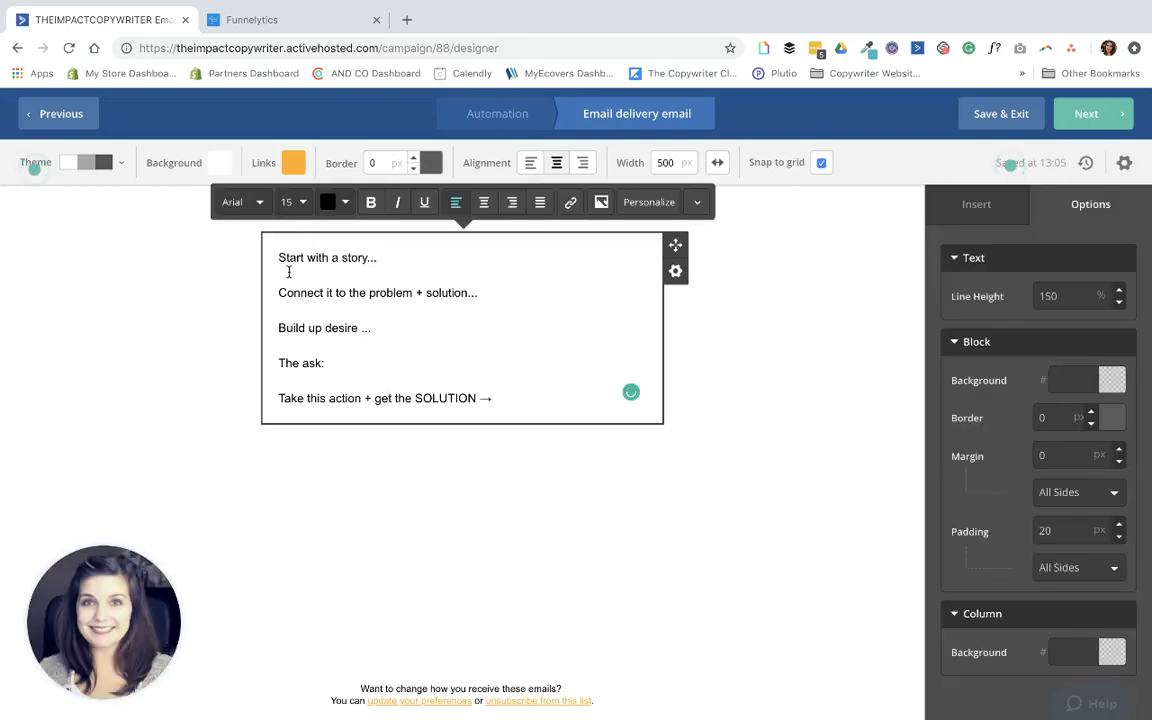
scroll(457, 396, down, 2)
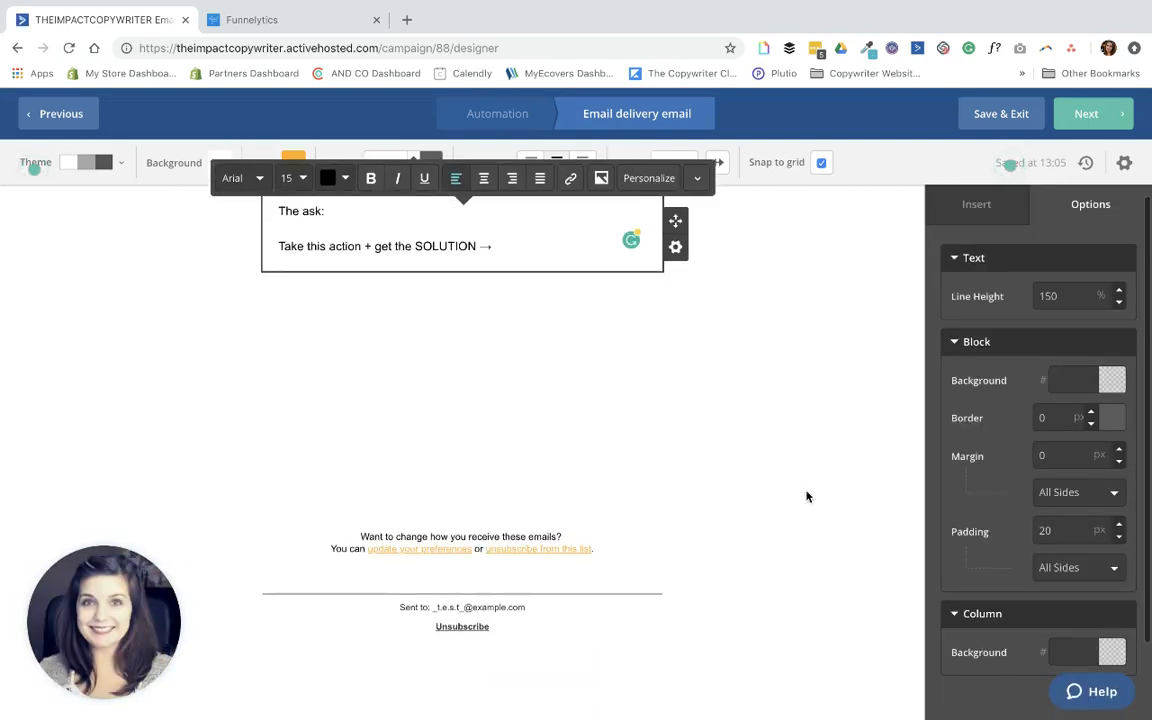
click(977, 206)
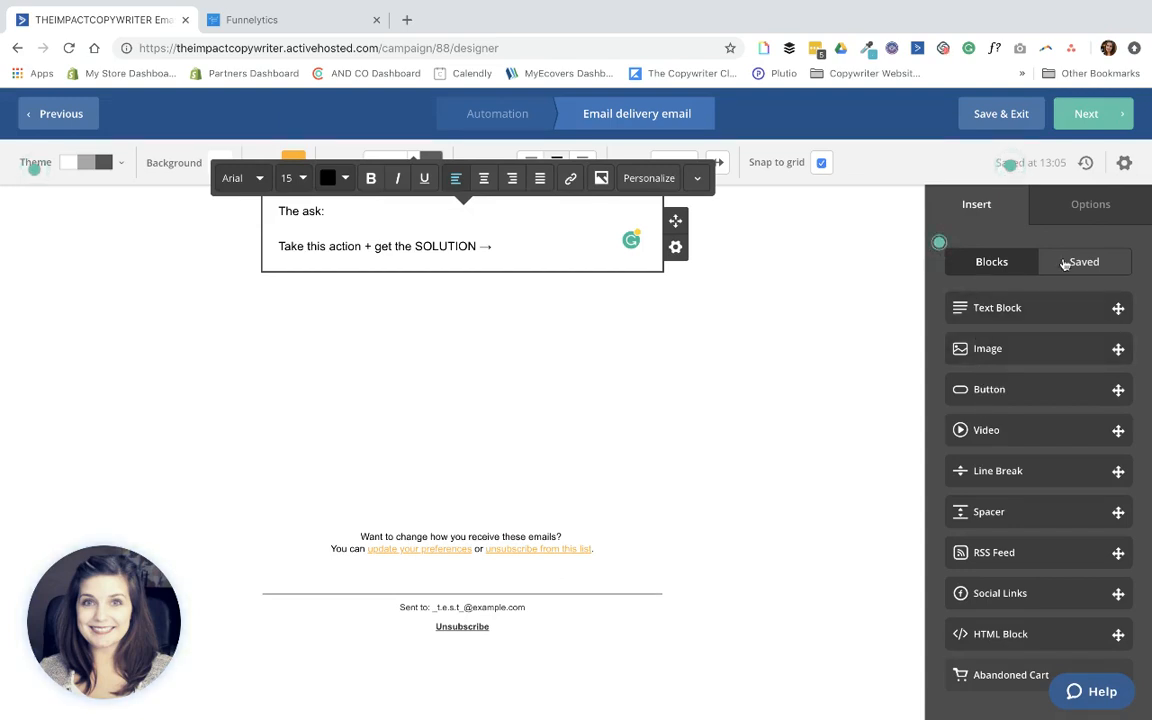
scroll(977, 591, down, 2)
scroll(977, 591, up, 2)
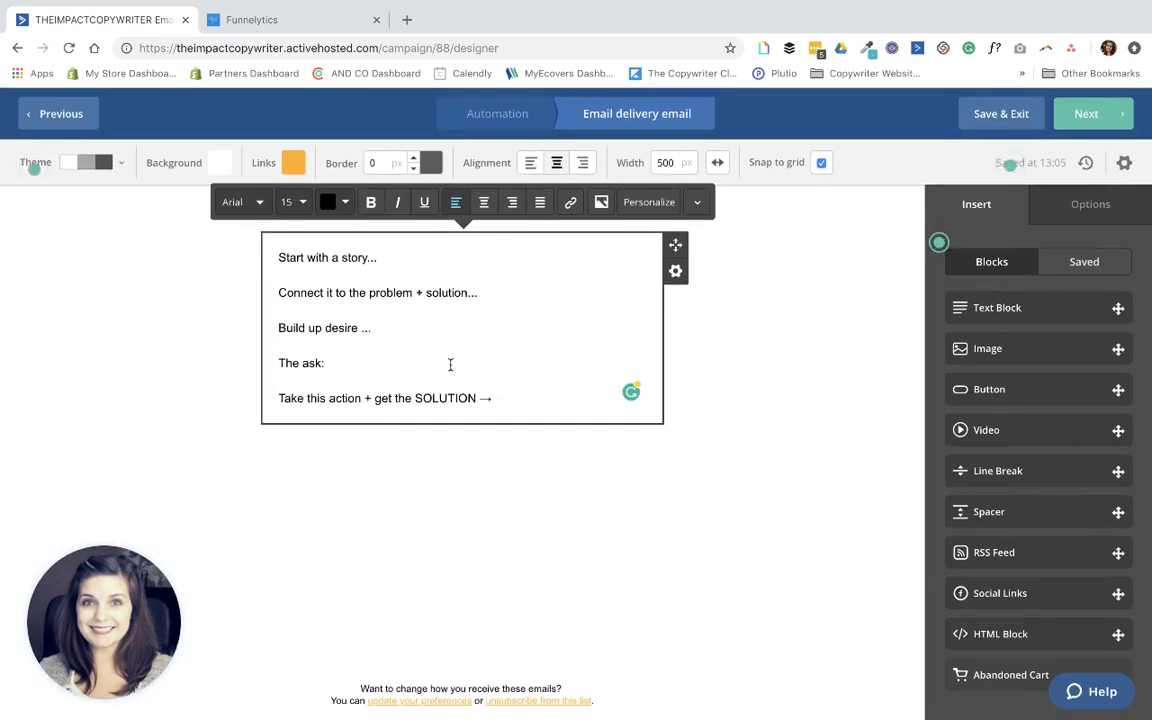
click(985, 116)
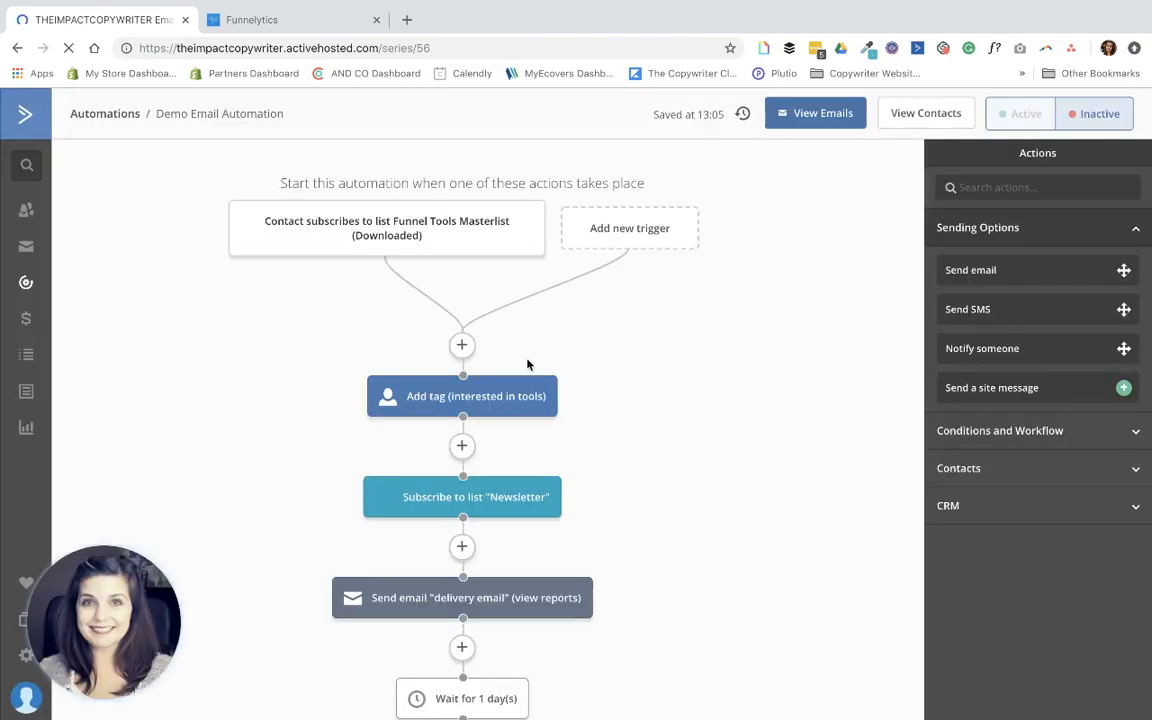
Check the start of the Demo Email Automation sequence and set the automation to Active
scroll(524, 370, down, 1)
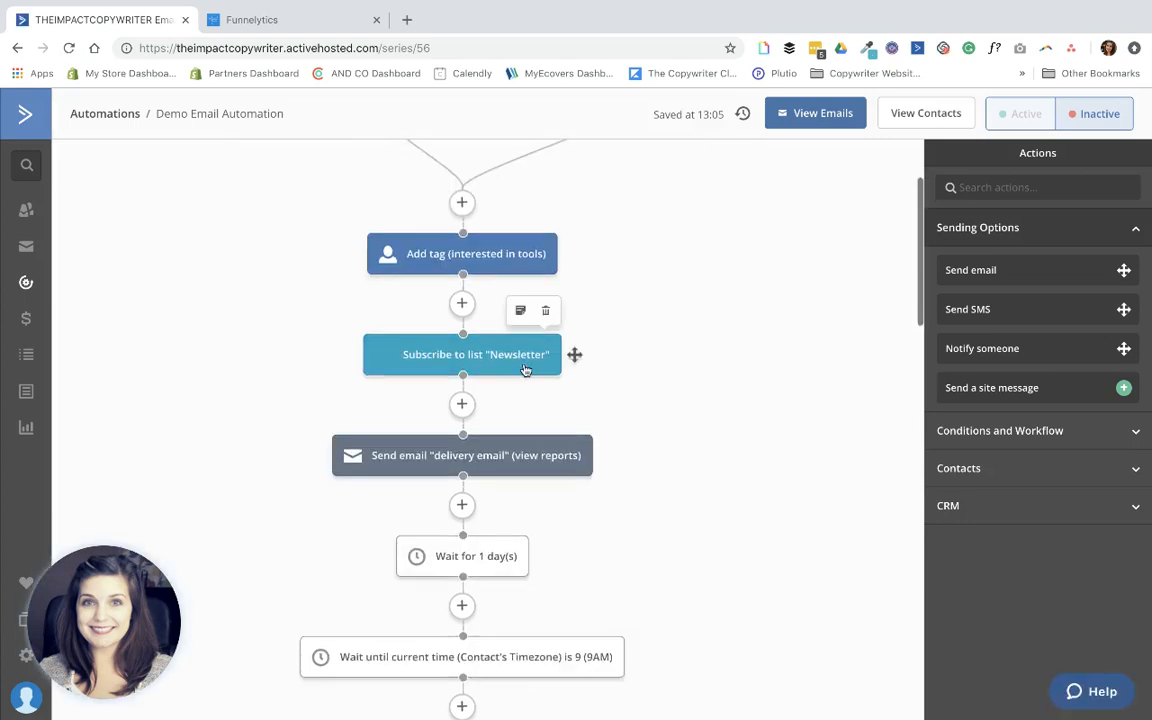
scroll(527, 368, down, 1)
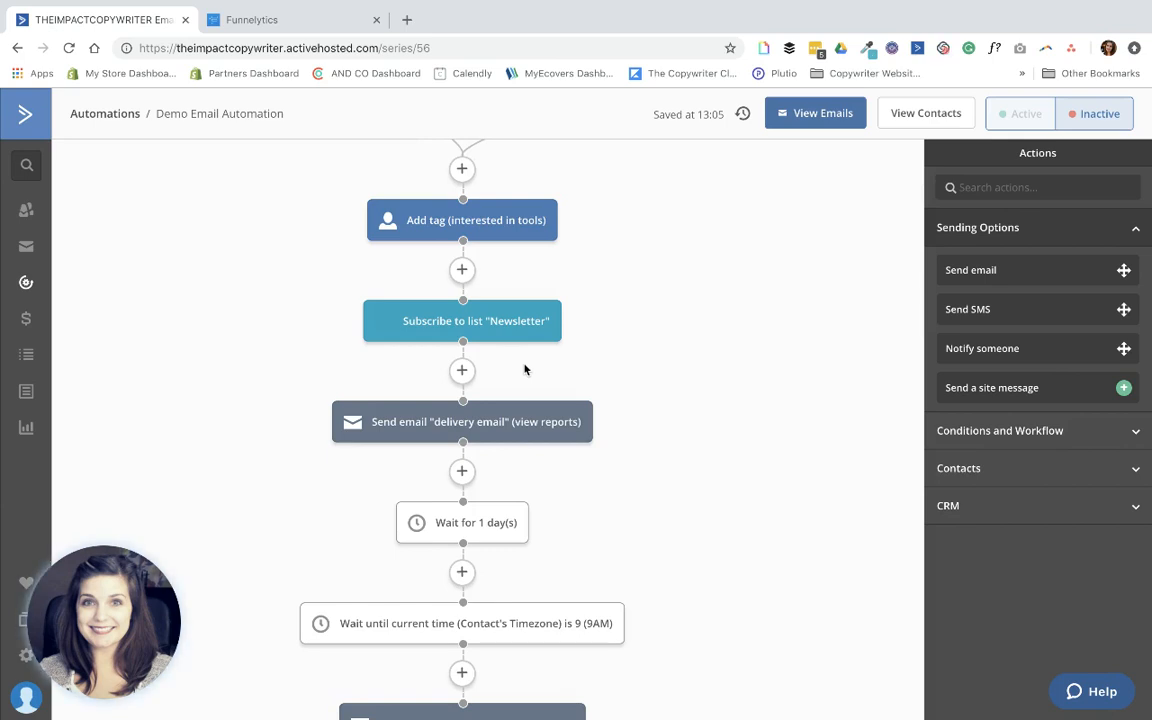
scroll(522, 357, down, 2)
scroll(519, 340, up, 4)
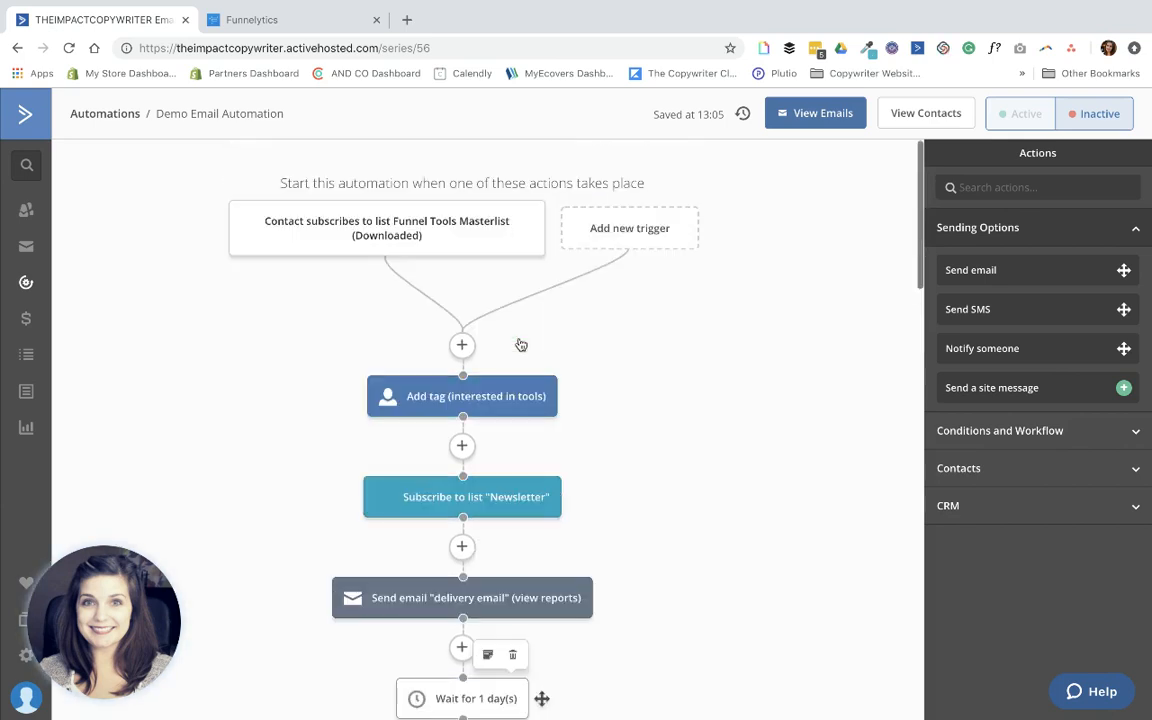
click(1019, 116)
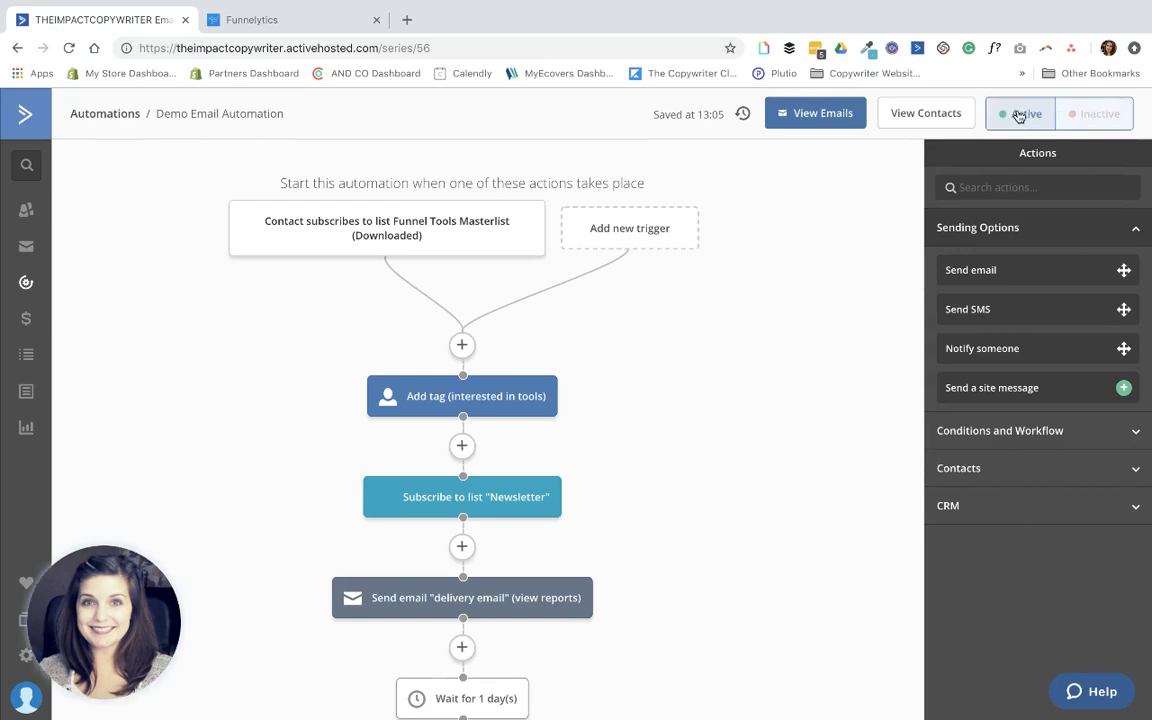
Set the Demo Email Automation to Inactive and check its list-subscription start trigger
mouse_move(382, 193)
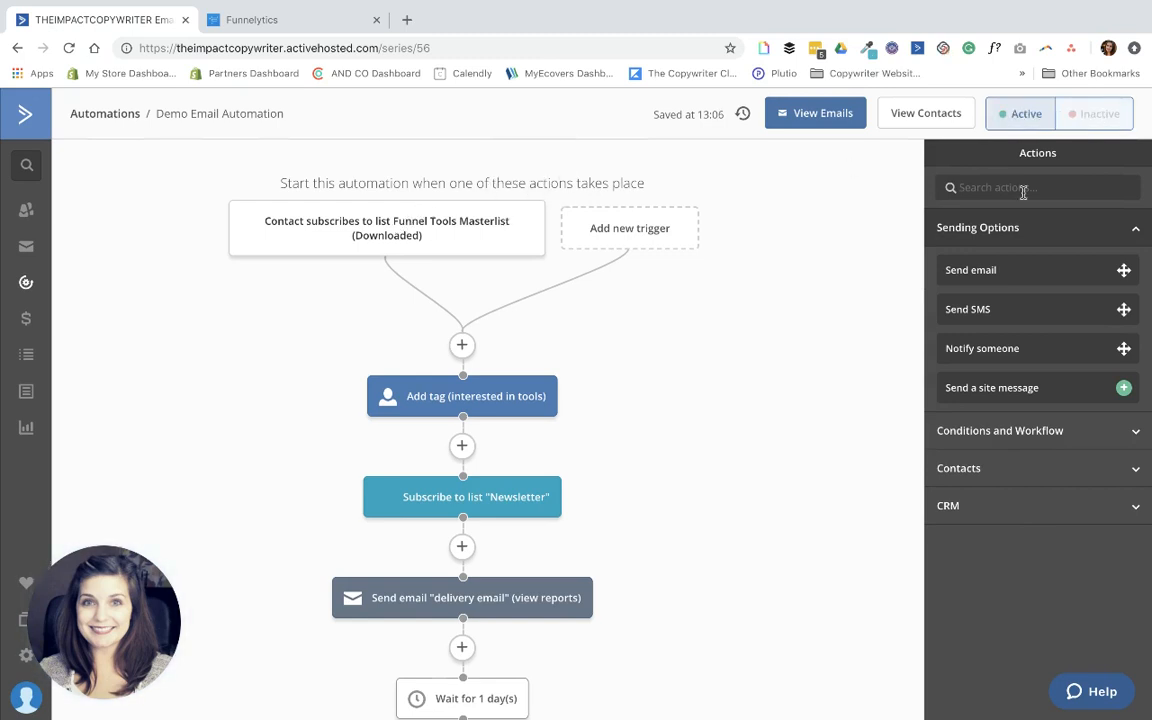
click(1090, 127)
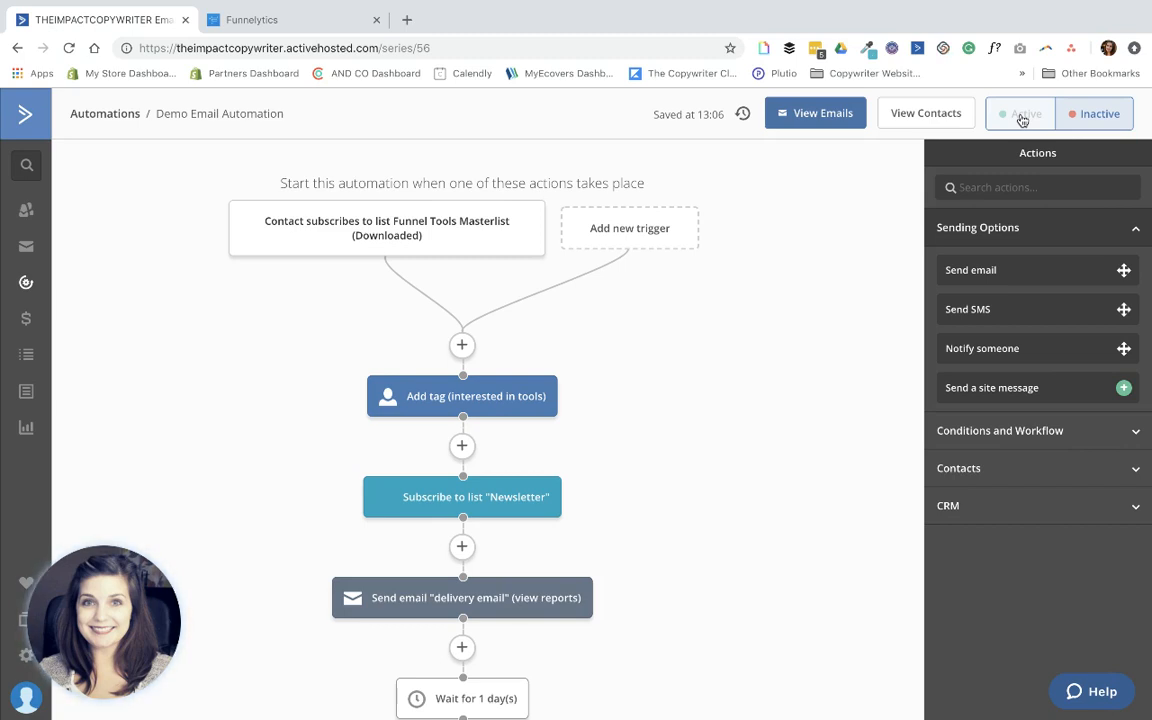
mouse_move(501, 213)
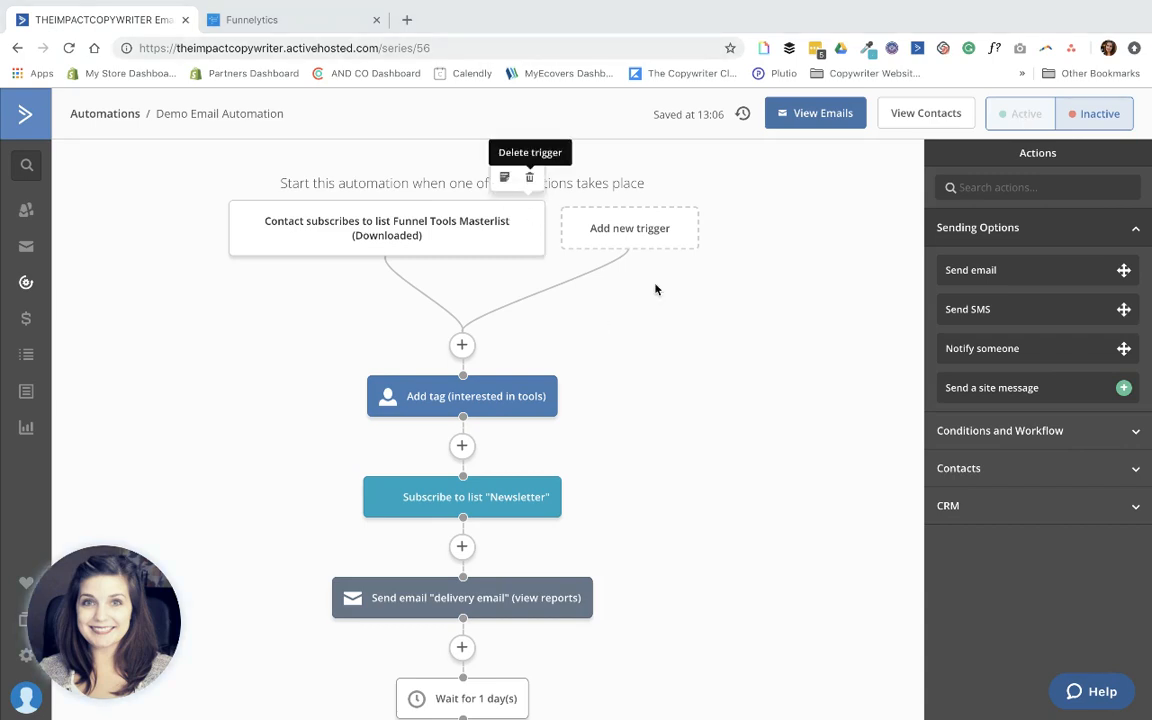
Return to the automations list and start a new automation by opening the import form for a shared automation URL
click(529, 177)
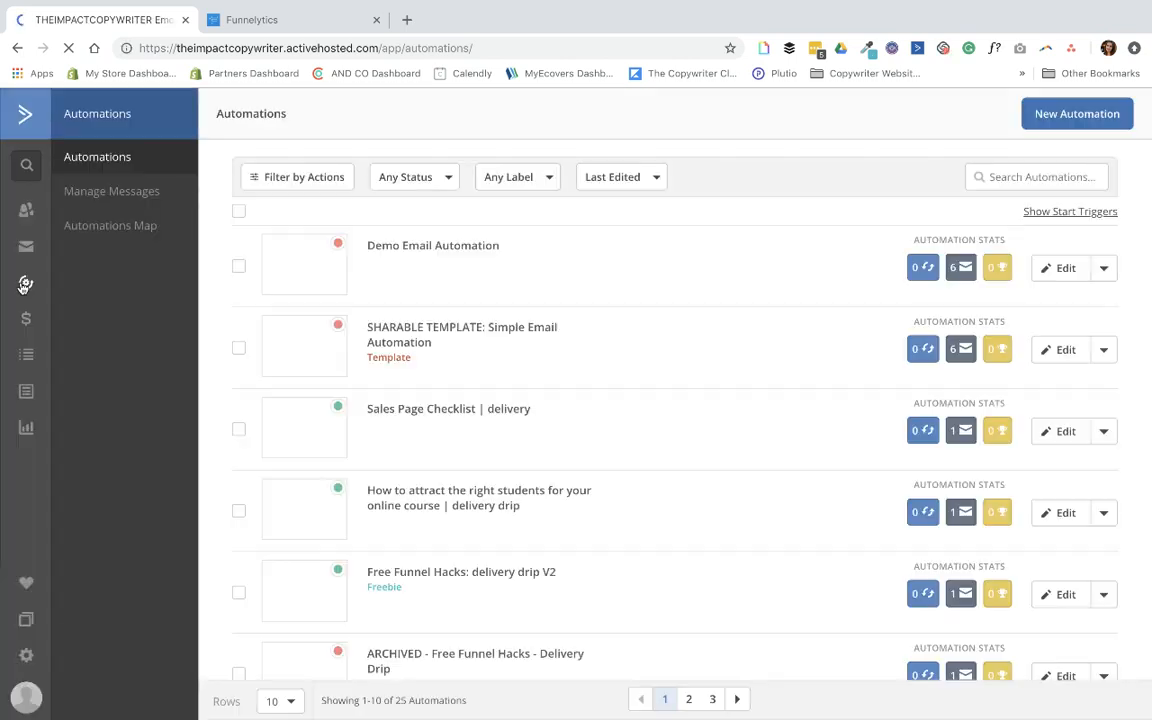
click(1068, 117)
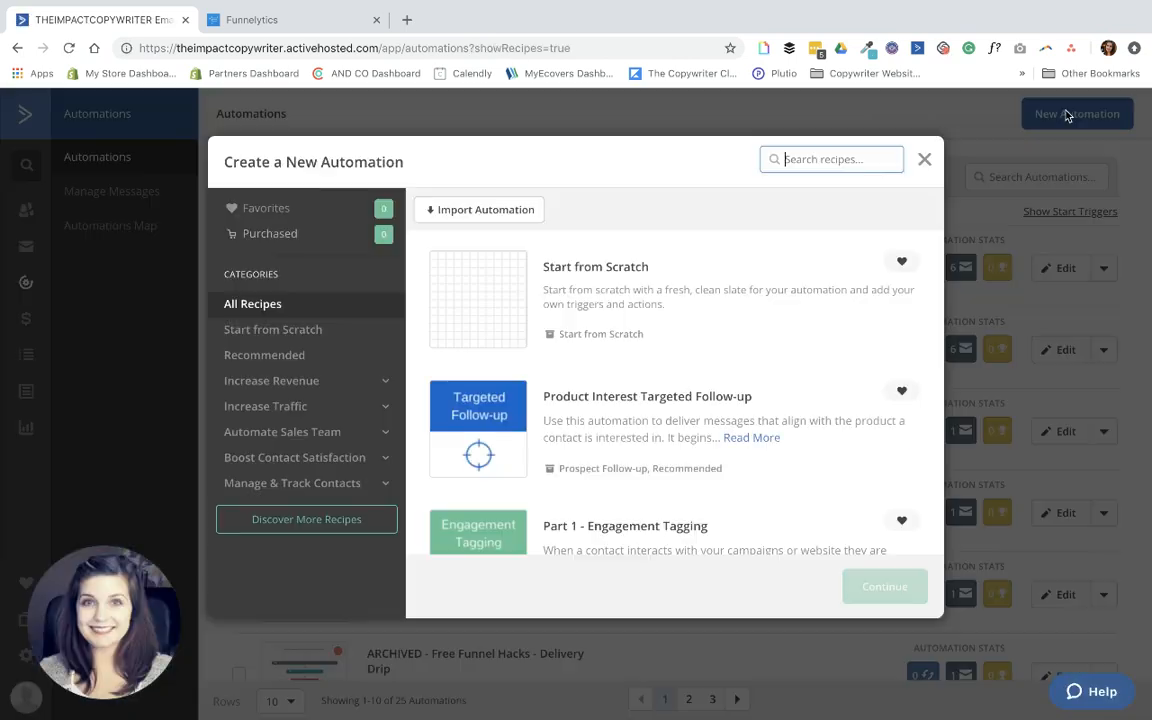
click(478, 211)
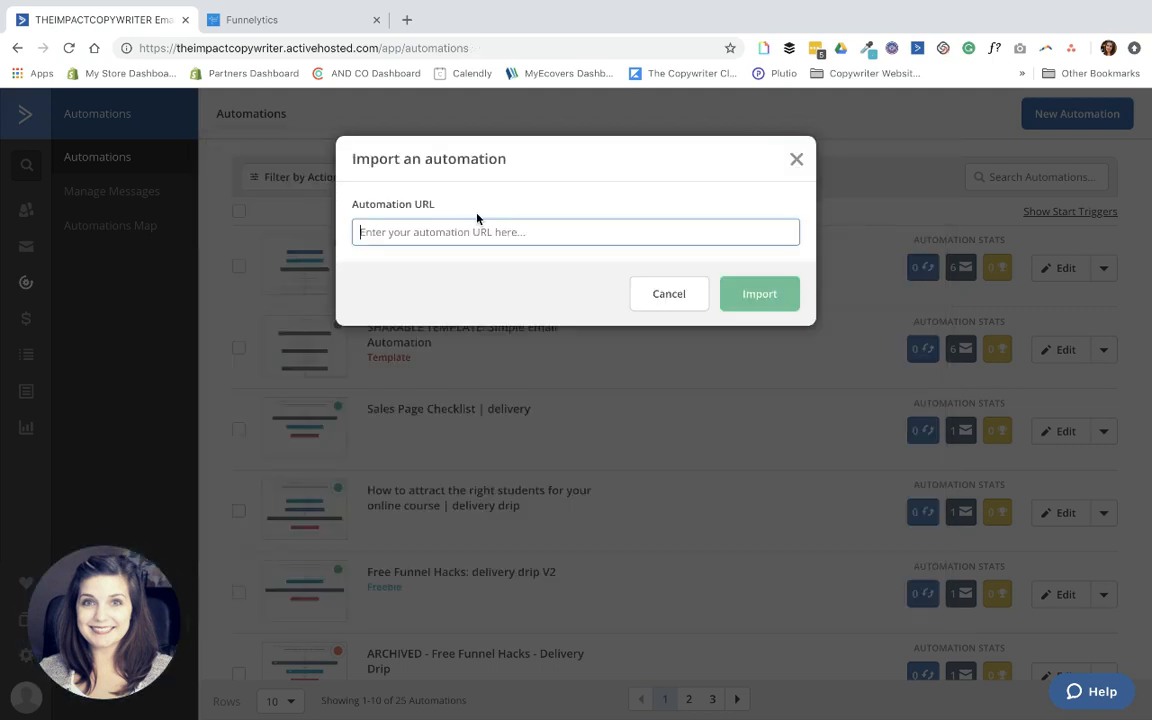